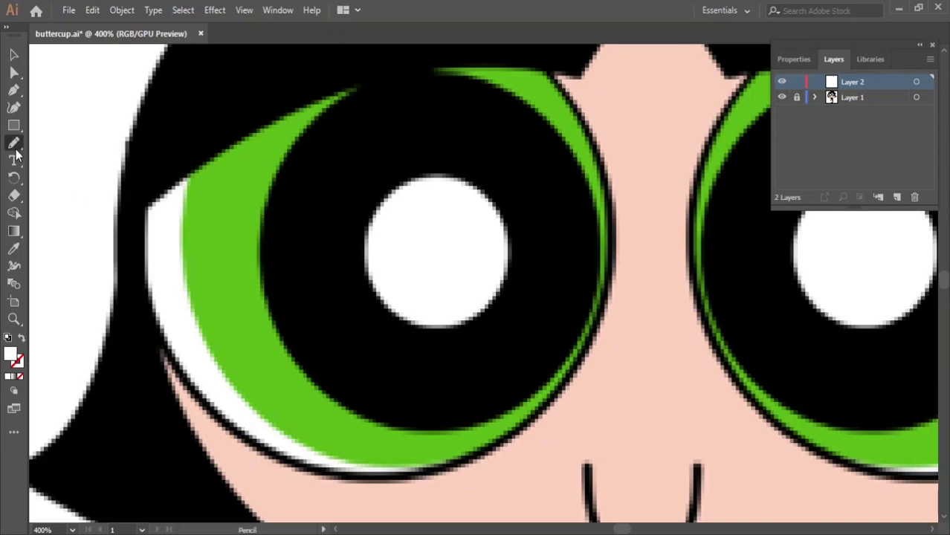
- Pencil-trace around the left eye's round white highlight, redoing two rough attempts
{"action": "mouse_move", "coordinate": [389, 195]}
{"action": "left_mouse_down"}
{"action": "mouse_move", "coordinate": [369, 234]}
{"action": "mouse_move", "coordinate": [403, 310]}
{"action": "mouse_move", "coordinate": [488, 297]}
{"action": "mouse_move", "coordinate": [493, 242]}
{"action": "left_mouse_up"}
{"action": "key", "text": "ctrl+z"}
{"action": "scroll", "coordinate": [484, 209], "scroll_direction": "up", "scroll_amount": 2}
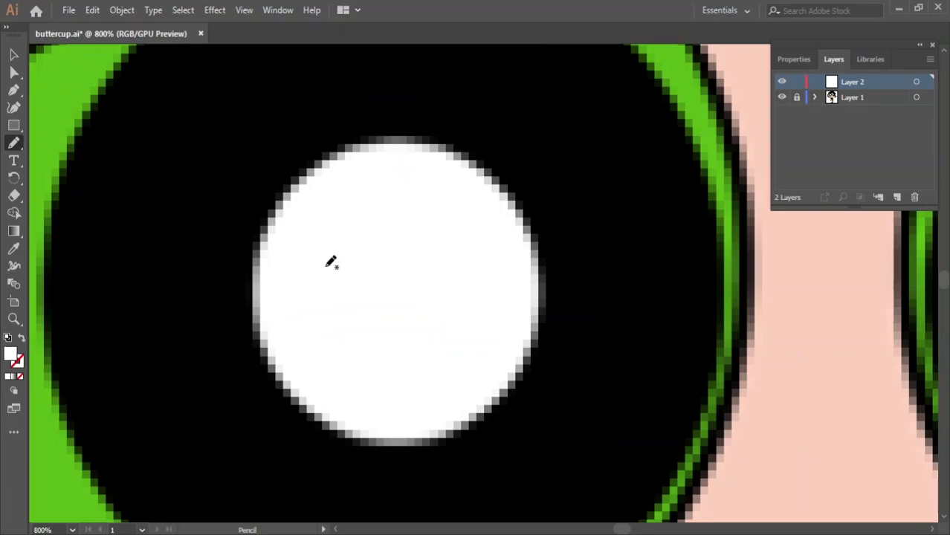
{"action": "left_click_drag", "start_coordinate": [359, 146], "coordinate": [352, 148]}
{"action": "key", "text": "ctrl+z"}
{"action": "mouse_move", "coordinate": [269, 224]}
{"action": "left_mouse_down"}
{"action": "mouse_move", "coordinate": [261, 281]}
{"action": "mouse_move", "coordinate": [270, 352]}
{"action": "mouse_move", "coordinate": [312, 403]}
{"action": "mouse_move", "coordinate": [365, 431]}
{"action": "mouse_move", "coordinate": [439, 439]}
{"action": "mouse_move", "coordinate": [537, 350]}
{"action": "mouse_move", "coordinate": [548, 275]}
{"action": "mouse_move", "coordinate": [517, 195]}
{"action": "mouse_move", "coordinate": [445, 140]}
{"action": "mouse_move", "coordinate": [402, 136]}
{"action": "left_mouse_up"}
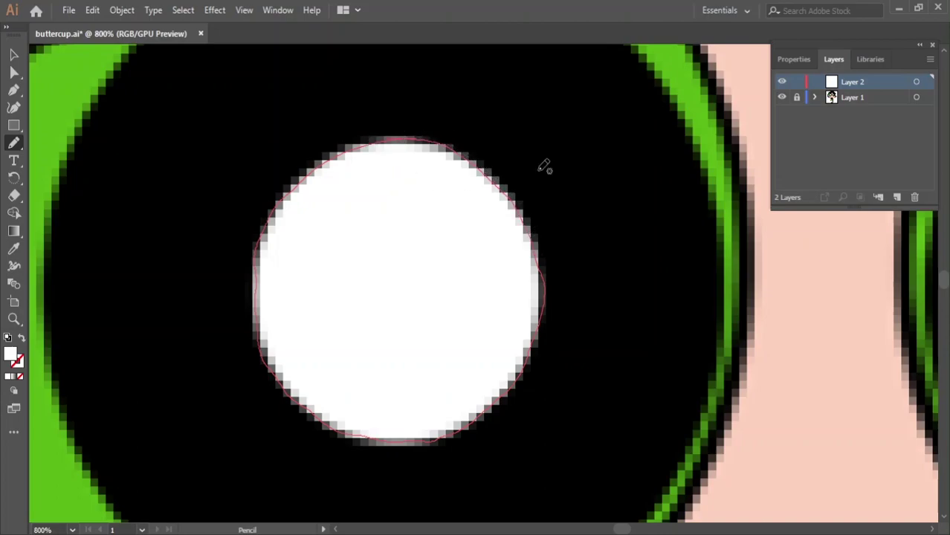
- Fill the traced highlight white with the Eyedropper and recentre the face
{"action": "left_click", "coordinate": [12, 250]}
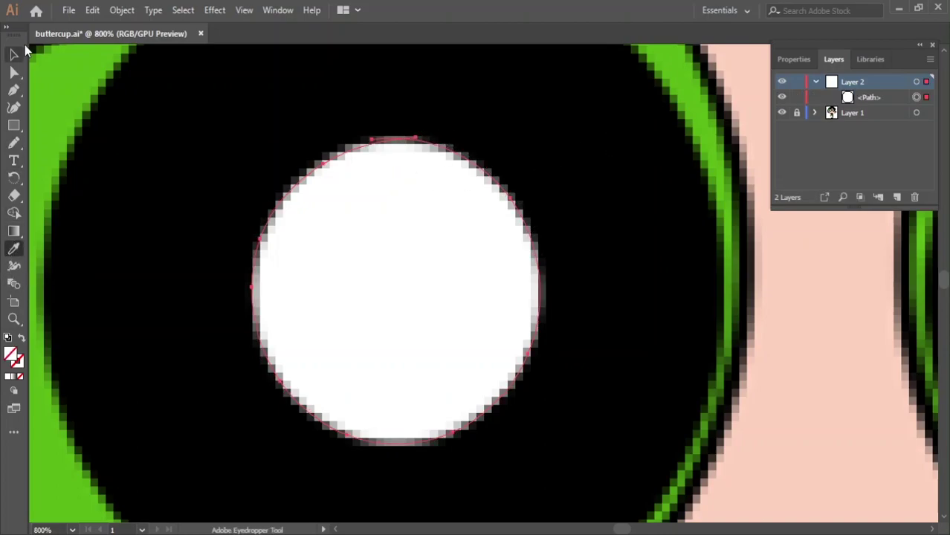
{"action": "left_click", "coordinate": [462, 299]}
{"action": "scroll", "coordinate": [469, 197], "scroll_direction": "down", "scroll_amount": 2}
{"action": "scroll", "coordinate": [520, 200], "scroll_direction": "down", "scroll_amount": 2}
{"action": "scroll", "coordinate": [550, 179], "scroll_direction": "down", "scroll_amount": 1}
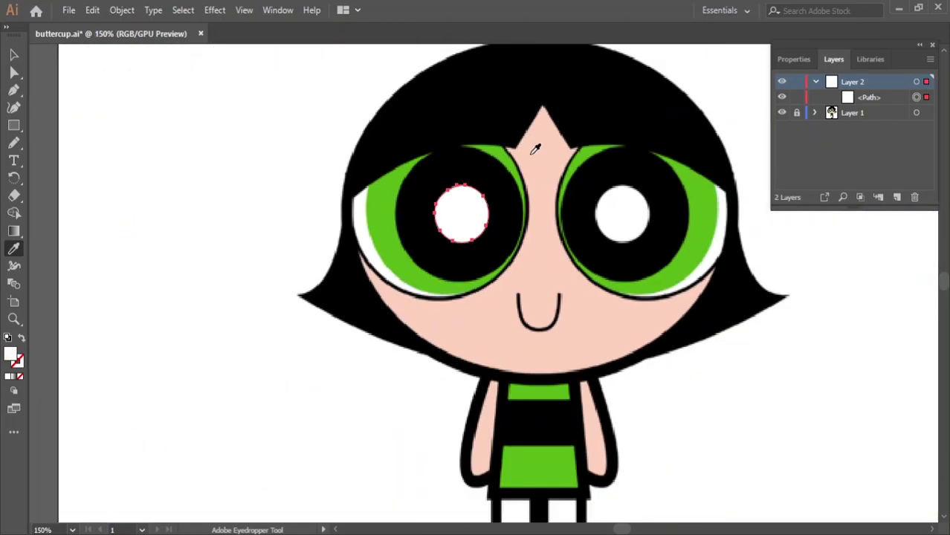
{"action": "left_click_drag", "start_coordinate": [534, 149], "coordinate": [357, 188]}
- Move the white highlight circle off to the right of the face
{"action": "key", "text": "v"}
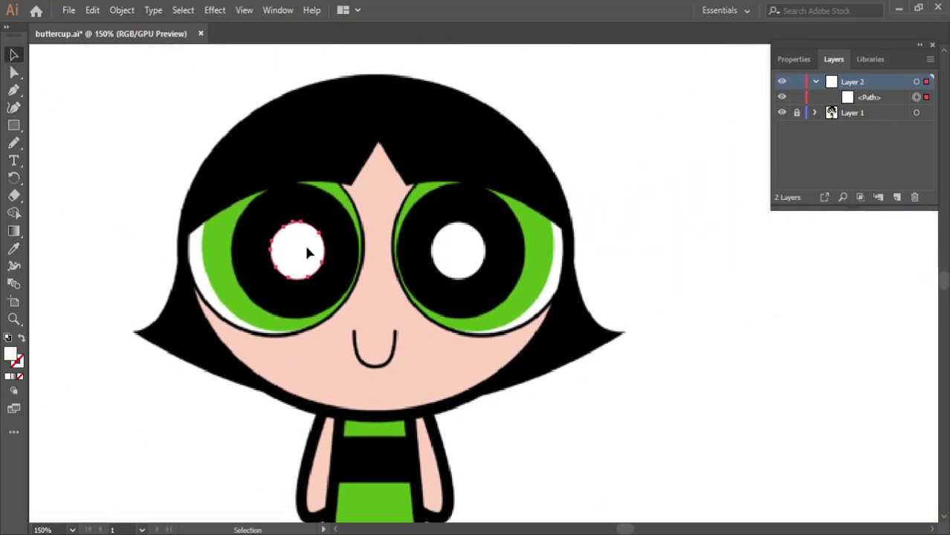
{"action": "left_click_drag", "start_coordinate": [309, 252], "coordinate": [820, 266]}
{"action": "scroll", "coordinate": [264, 273], "scroll_direction": "up", "scroll_amount": 2}
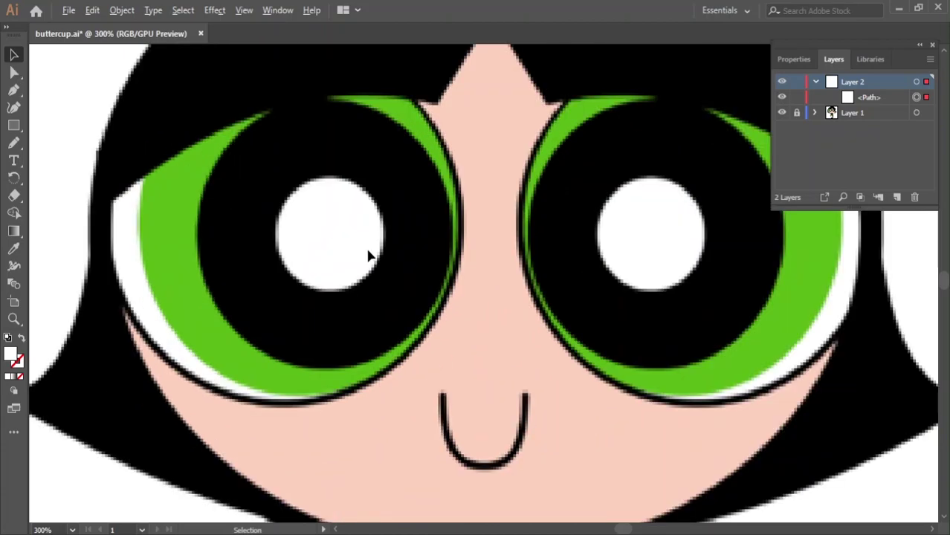
{"action": "scroll", "coordinate": [367, 255], "scroll_direction": "up", "scroll_amount": 1}
{"action": "scroll", "coordinate": [237, 233], "scroll_direction": "up", "scroll_amount": 1}
{"action": "scroll", "coordinate": [294, 229], "scroll_direction": "down", "scroll_amount": 1}
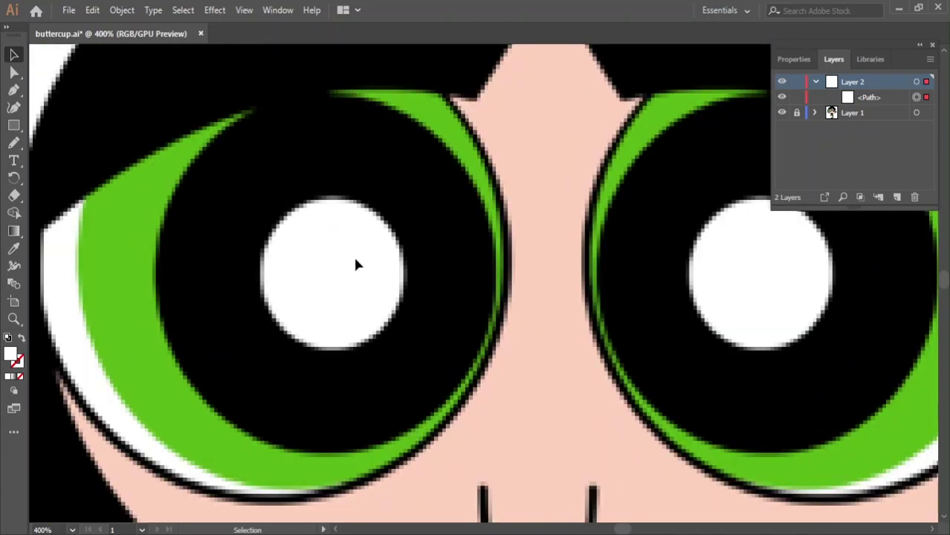
- Pencil-trace a closed outline around the black pupil
{"action": "left_click", "coordinate": [16, 144]}
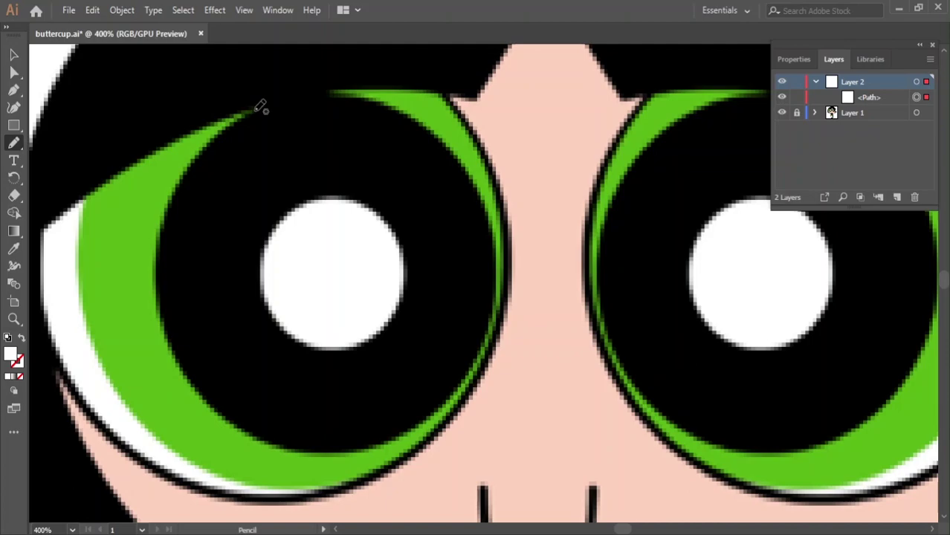
{"action": "mouse_move", "coordinate": [338, 92]}
{"action": "left_mouse_down"}
{"action": "mouse_move", "coordinate": [221, 129]}
{"action": "mouse_move", "coordinate": [175, 196]}
{"action": "mouse_move", "coordinate": [158, 268]}
{"action": "mouse_move", "coordinate": [182, 356]}
{"action": "mouse_move", "coordinate": [242, 431]}
{"action": "mouse_move", "coordinate": [354, 452]}
{"action": "left_mouse_up"}
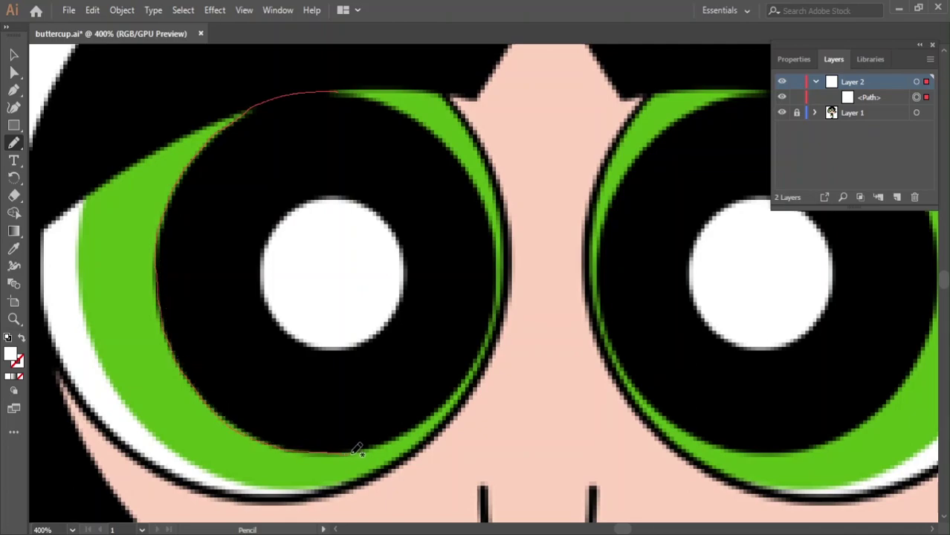
{"action": "mouse_move", "coordinate": [439, 413]}
{"action": "left_mouse_down"}
{"action": "mouse_move", "coordinate": [490, 333]}
{"action": "mouse_move", "coordinate": [498, 295]}
{"action": "mouse_move", "coordinate": [492, 202]}
{"action": "mouse_move", "coordinate": [454, 144]}
{"action": "left_mouse_up"}
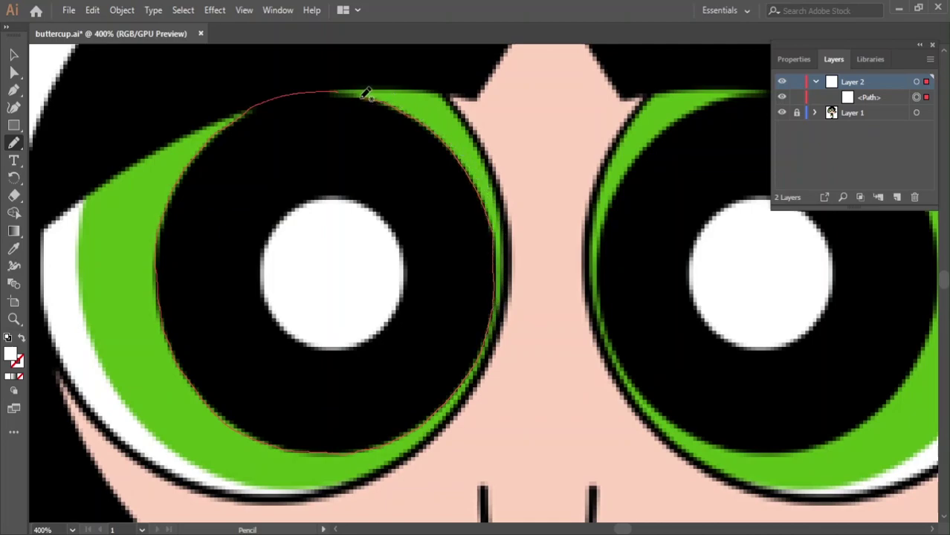
{"action": "left_click_drag", "start_coordinate": [366, 93], "coordinate": [322, 82]}
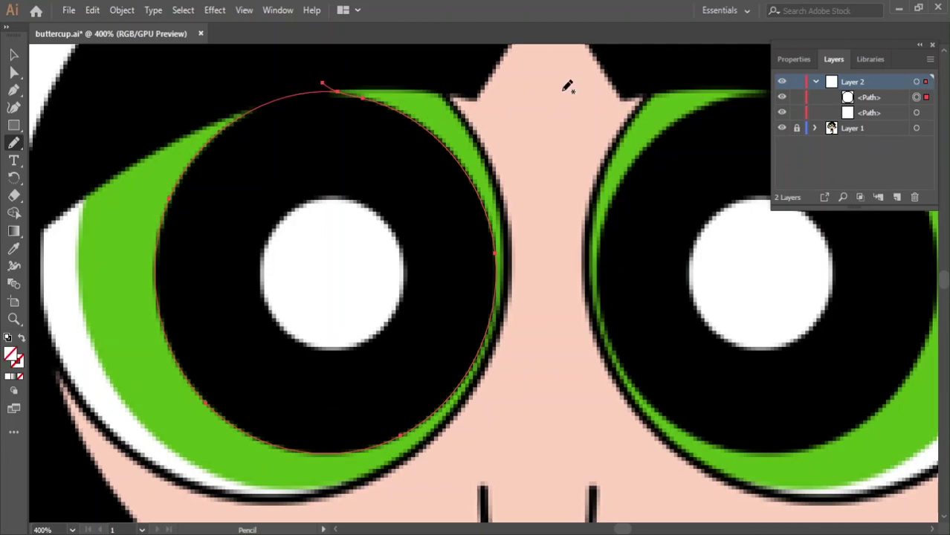
- Fill the traced pupil circle black using the Eyedropper
{"action": "left_click", "coordinate": [13, 57]}
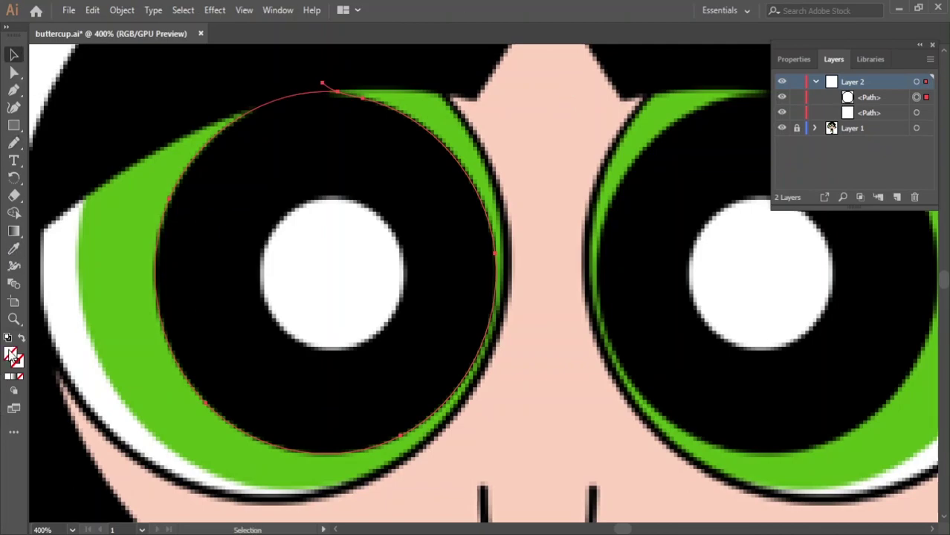
{"action": "left_click", "coordinate": [14, 248]}
{"action": "left_click", "coordinate": [229, 234]}
{"action": "scroll", "coordinate": [404, 176], "scroll_direction": "down", "scroll_amount": 3}
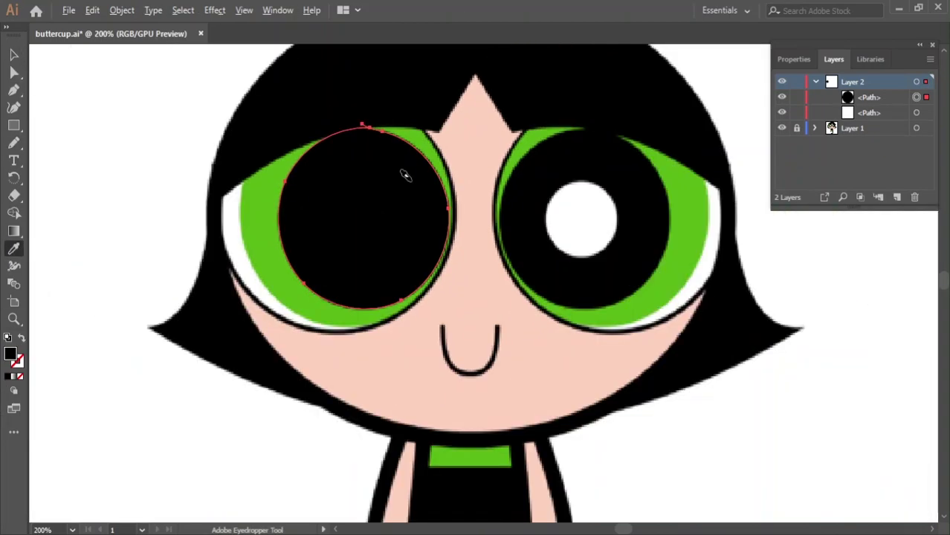
{"action": "key", "text": "v"}
- Move the pupil beside the face and bring the white highlight to front inside it
{"action": "left_click_drag", "start_coordinate": [790, 271], "coordinate": [695, 309]}
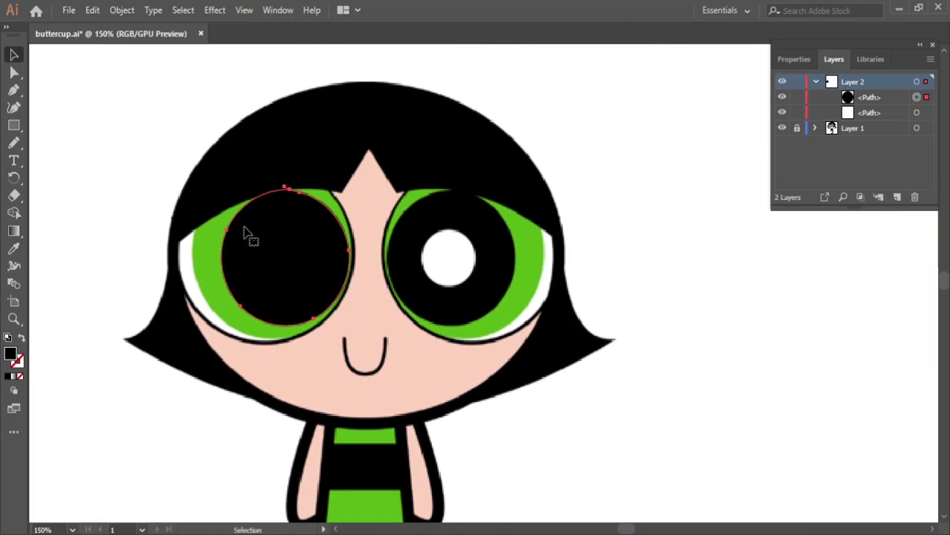
{"action": "left_click_drag", "start_coordinate": [271, 237], "coordinate": [678, 198]}
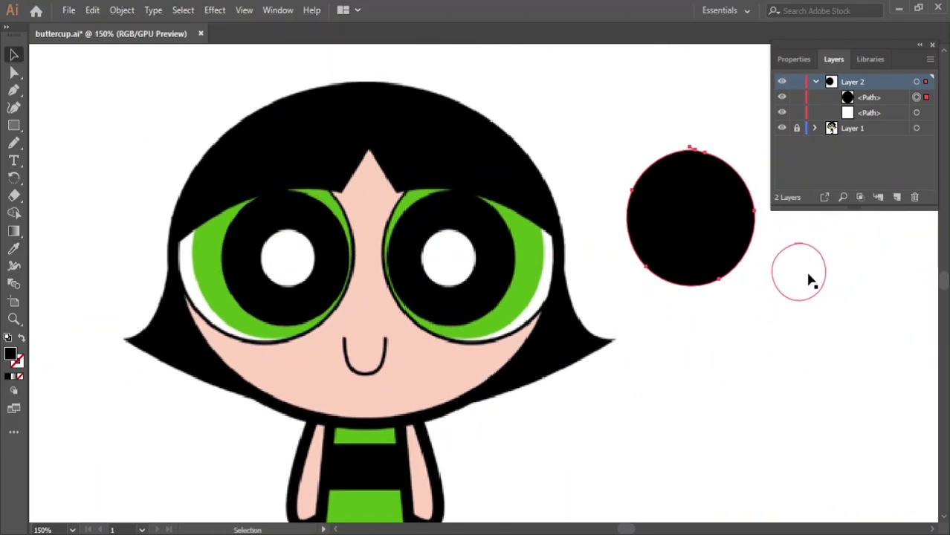
{"action": "left_click_drag", "start_coordinate": [790, 249], "coordinate": [682, 189]}
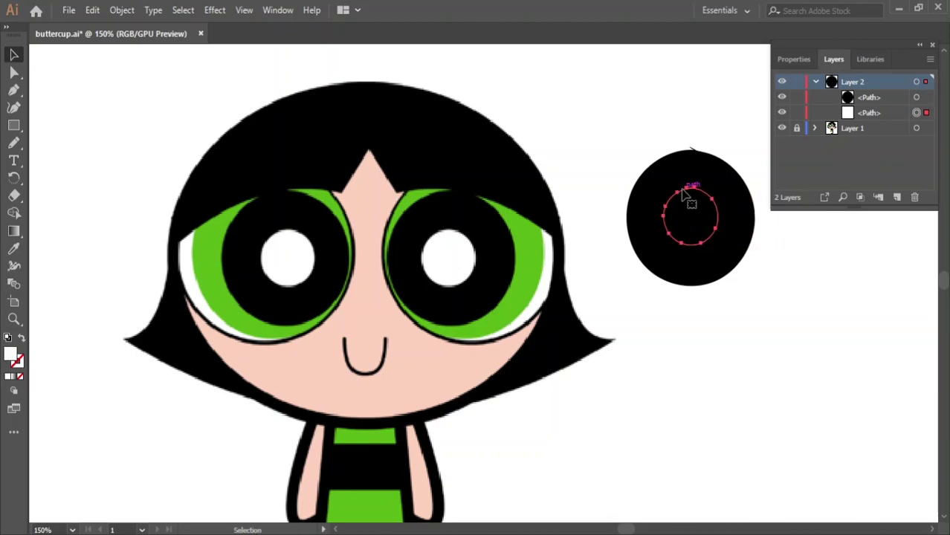
{"action": "right_click", "coordinate": [682, 190]}
{"action": "left_click", "coordinate": [599, 419]}
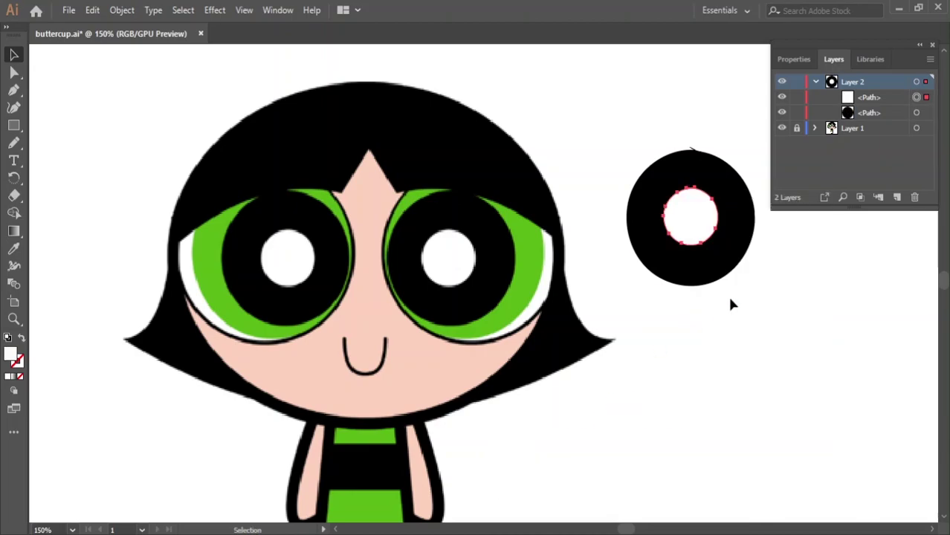
{"action": "scroll", "coordinate": [179, 290], "scroll_direction": "up", "scroll_amount": 2}
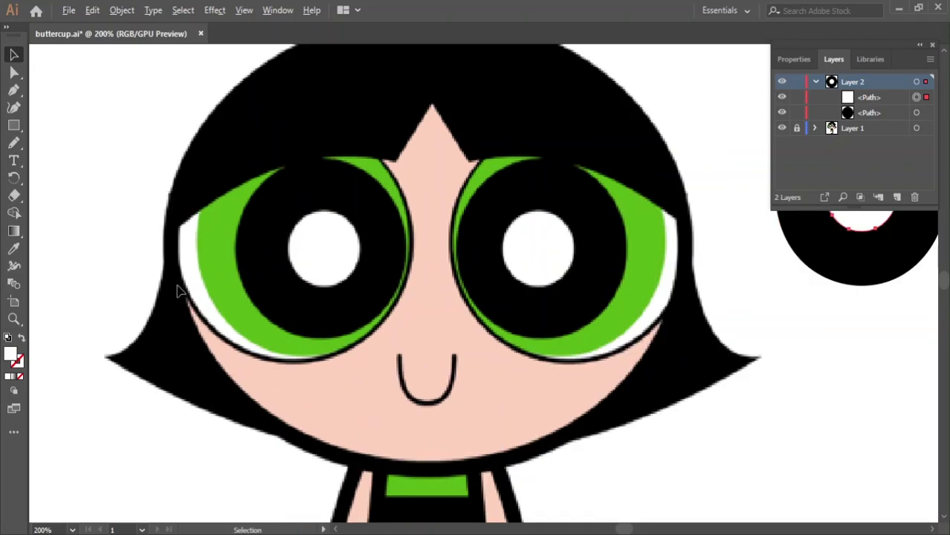
{"action": "scroll", "coordinate": [357, 290], "scroll_direction": "up", "scroll_amount": 2}
{"action": "scroll", "coordinate": [432, 309], "scroll_direction": "up", "scroll_amount": 2}
{"action": "scroll", "coordinate": [513, 349], "scroll_direction": "up", "scroll_amount": 1}
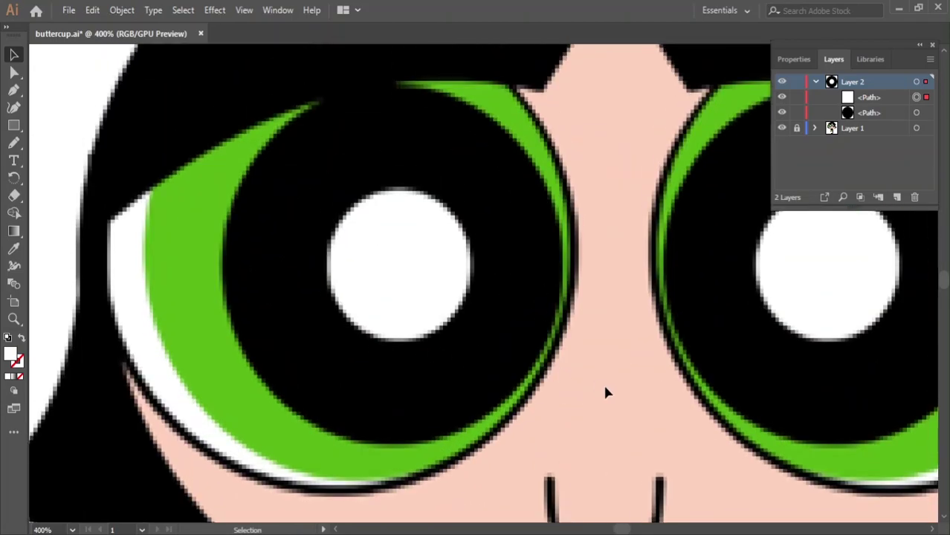
- Pencil-trace the green iris outline around the eye
{"action": "left_click", "coordinate": [15, 143]}
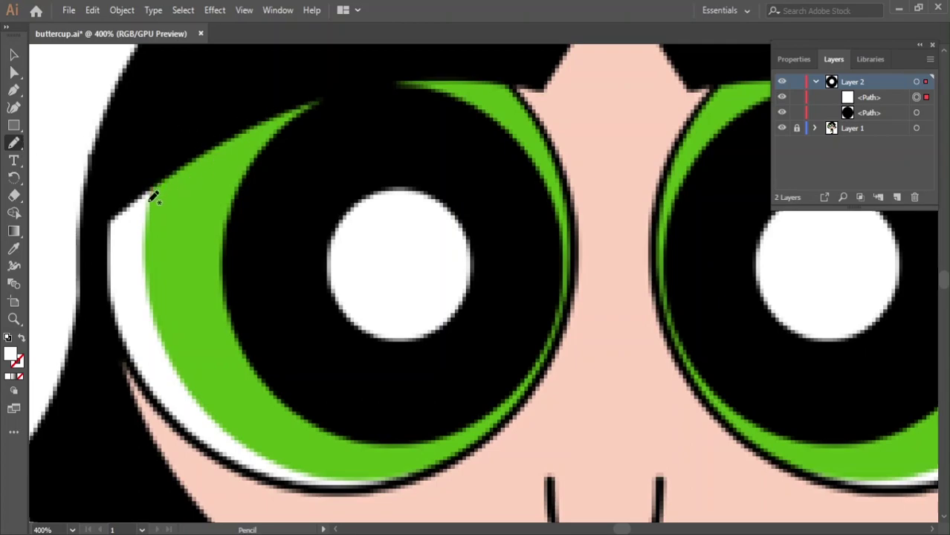
{"action": "left_click_drag", "start_coordinate": [178, 359], "coordinate": [264, 450]}
{"action": "mouse_move", "coordinate": [380, 473]}
{"action": "left_mouse_down"}
{"action": "mouse_move", "coordinate": [466, 448]}
{"action": "mouse_move", "coordinate": [504, 419]}
{"action": "left_mouse_up"}
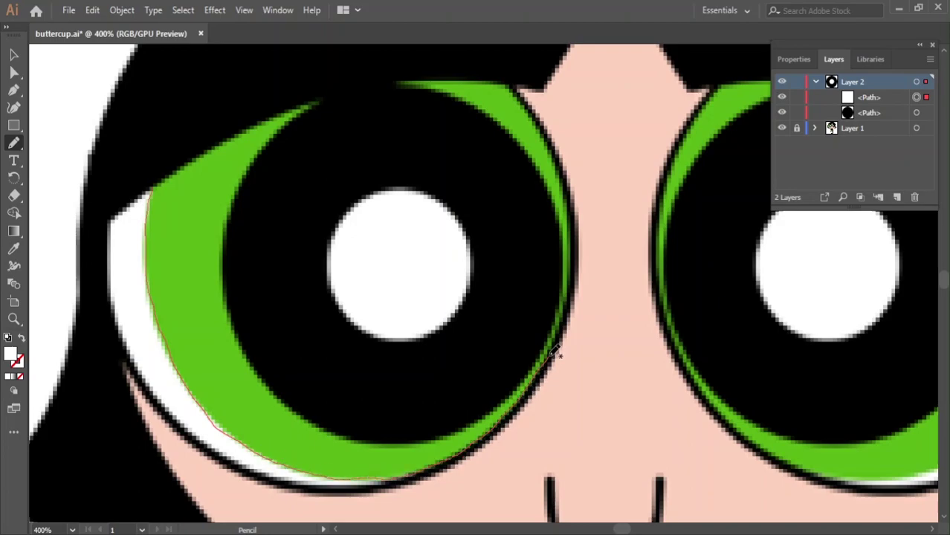
{"action": "left_click_drag", "start_coordinate": [567, 303], "coordinate": [573, 252]}
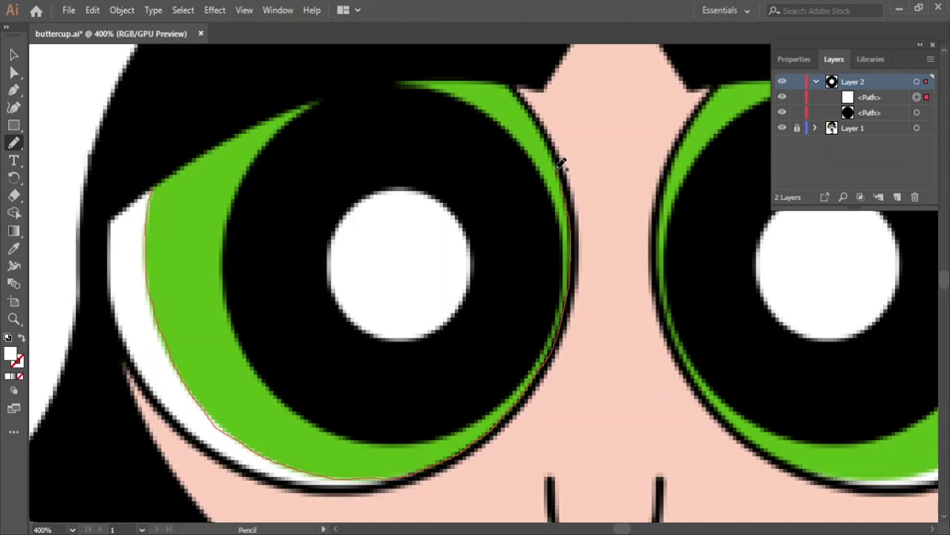
{"action": "mouse_move", "coordinate": [543, 124]}
{"action": "left_mouse_down"}
{"action": "mouse_move", "coordinate": [516, 88]}
{"action": "mouse_move", "coordinate": [403, 78]}
{"action": "mouse_move", "coordinate": [308, 95]}
{"action": "mouse_move", "coordinate": [151, 189]}
{"action": "left_mouse_up"}
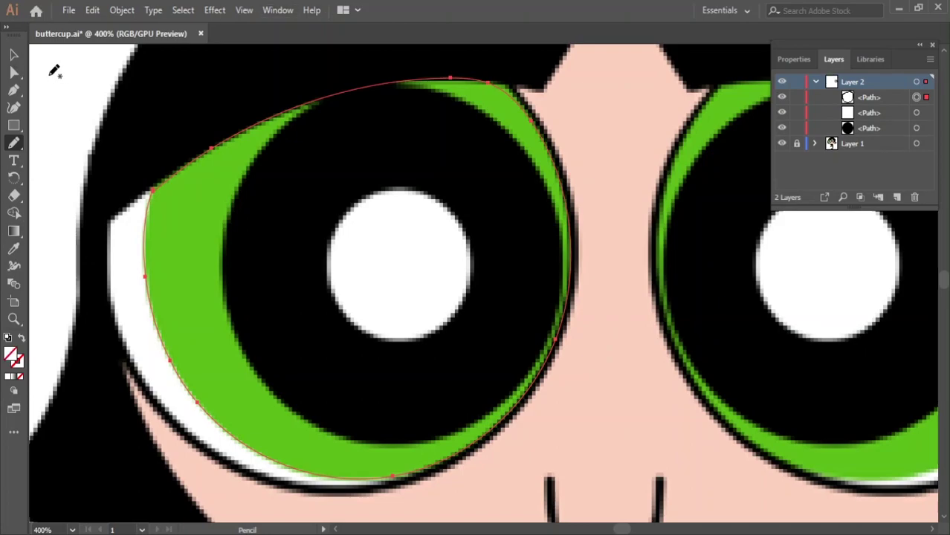
- Fill the traced iris with the eye's green using the Eyedropper
{"action": "left_click", "coordinate": [13, 55]}
{"action": "left_click", "coordinate": [14, 249]}
{"action": "left_click", "coordinate": [227, 239]}
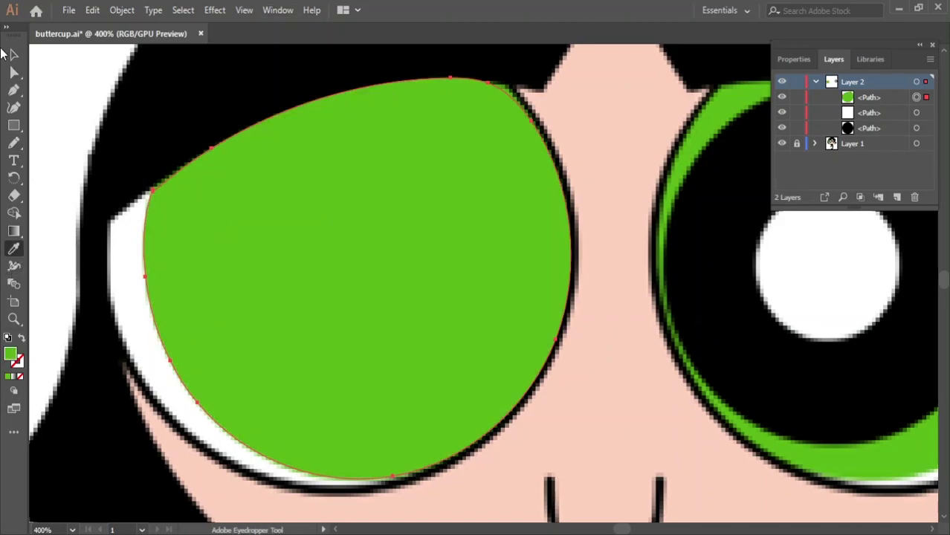
{"action": "key", "text": "v"}
{"action": "key", "text": "ctrl+minus"}
{"action": "key", "text": "ctrl+minus"}
{"action": "key", "text": "ctrl+minus"}
- Move the green iris onto the black ring and send it to back
{"action": "left_click_drag", "start_coordinate": [747, 248], "coordinate": [574, 222]}
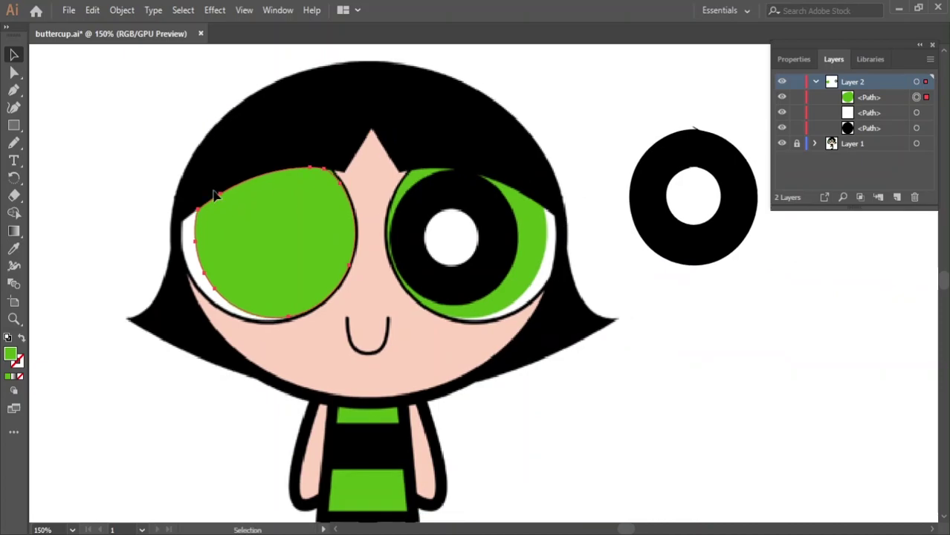
{"action": "left_click_drag", "start_coordinate": [338, 217], "coordinate": [653, 183]}
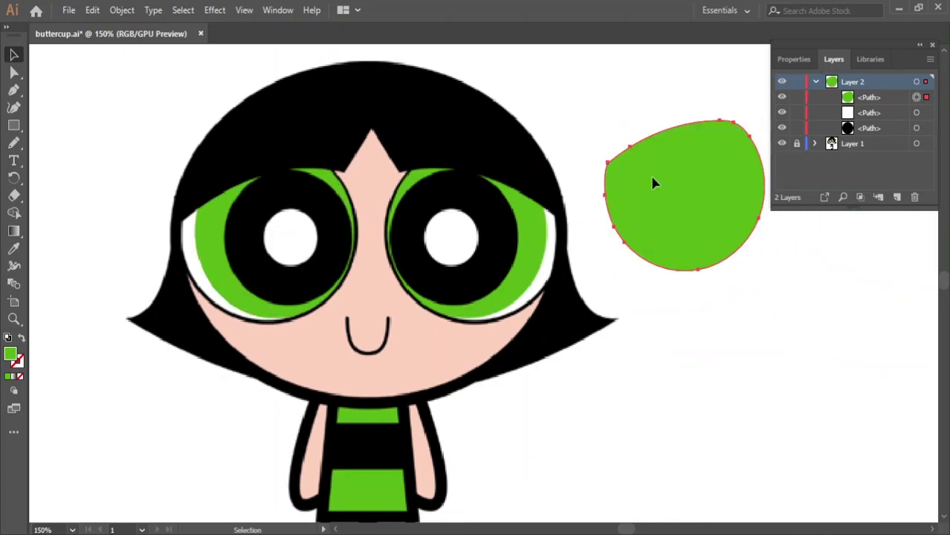
{"action": "right_click", "coordinate": [653, 183]}
{"action": "left_click", "coordinate": [518, 459]}
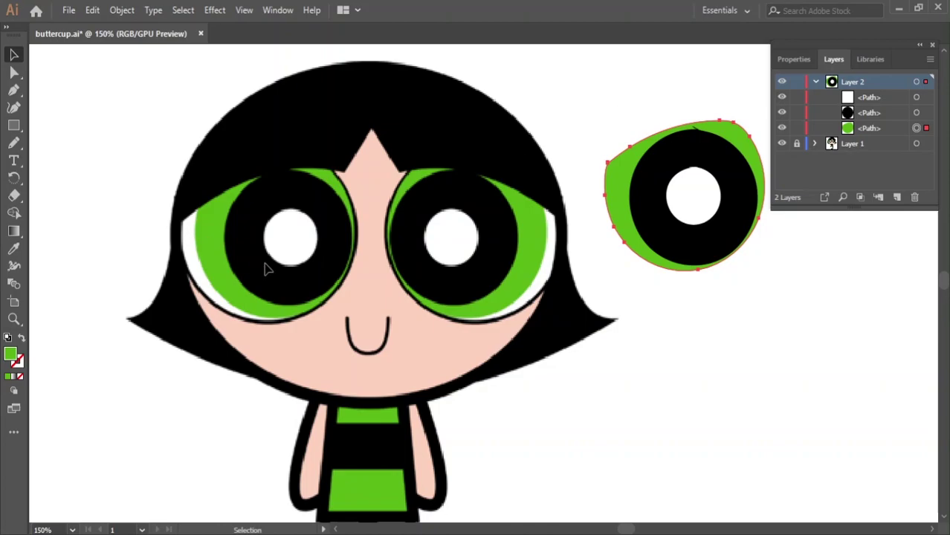
{"action": "scroll", "coordinate": [264, 269], "scroll_direction": "up", "scroll_amount": 2}
{"action": "scroll", "coordinate": [136, 215], "scroll_direction": "up", "scroll_amount": 1}
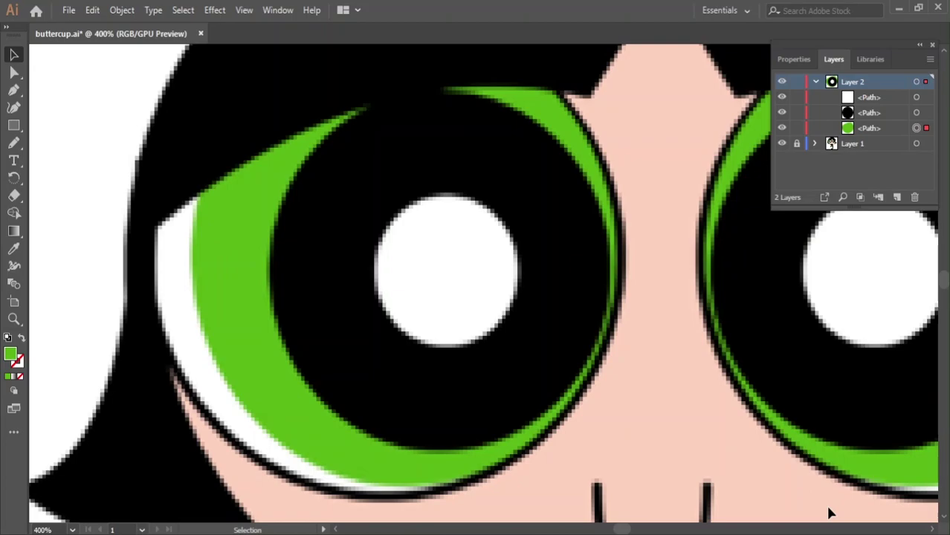
- Pencil-trace a closed outline around the eye's white rim
{"action": "left_click", "coordinate": [13, 143]}
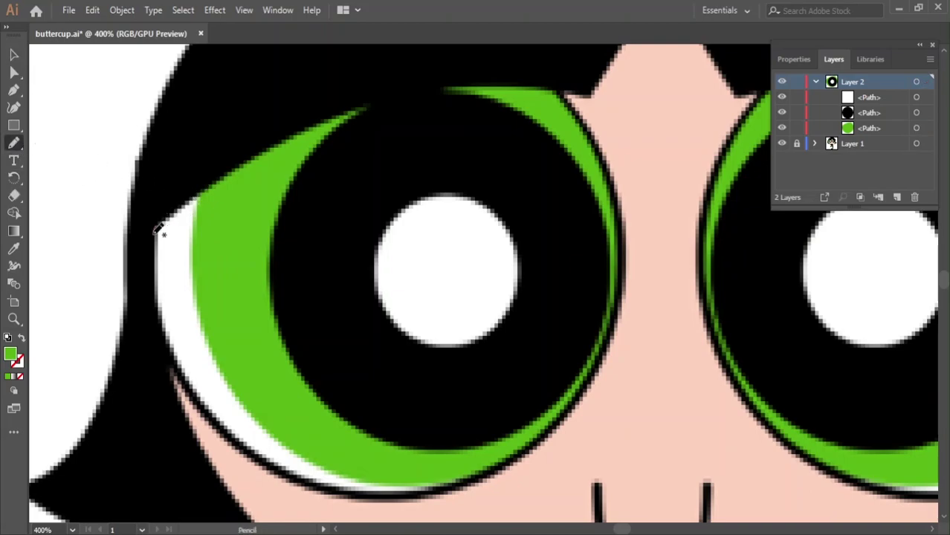
{"action": "left_click_drag", "start_coordinate": [155, 230], "coordinate": [156, 265]}
{"action": "mouse_move", "coordinate": [193, 383]}
{"action": "left_mouse_down"}
{"action": "mouse_move", "coordinate": [252, 450]}
{"action": "mouse_move", "coordinate": [293, 472]}
{"action": "mouse_move", "coordinate": [396, 488]}
{"action": "mouse_move", "coordinate": [450, 482]}
{"action": "mouse_move", "coordinate": [545, 431]}
{"action": "left_mouse_up"}
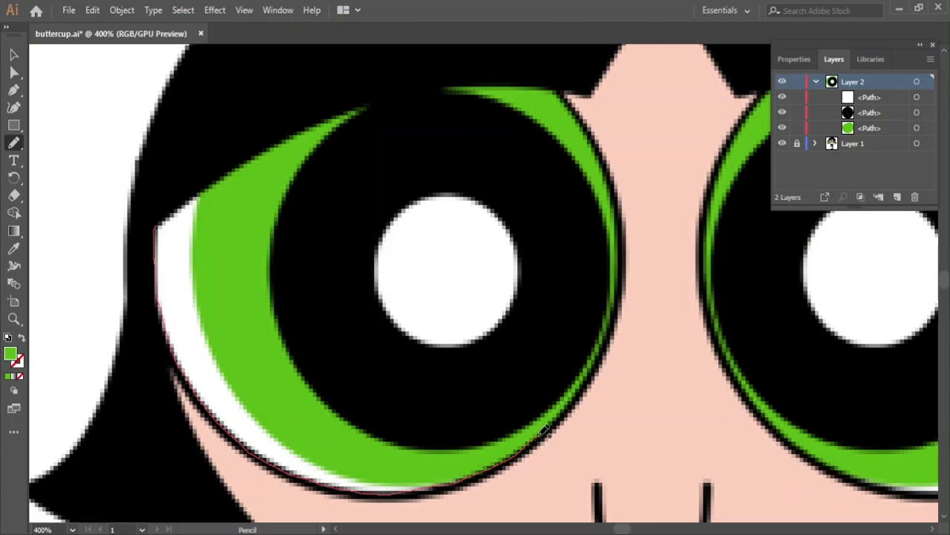
{"action": "mouse_move", "coordinate": [620, 294]}
{"action": "left_mouse_down"}
{"action": "mouse_move", "coordinate": [622, 223]}
{"action": "mouse_move", "coordinate": [604, 161]}
{"action": "left_mouse_up"}
{"action": "mouse_move", "coordinate": [574, 106]}
{"action": "left_mouse_down"}
{"action": "mouse_move", "coordinate": [503, 84]}
{"action": "mouse_move", "coordinate": [386, 95]}
{"action": "mouse_move", "coordinate": [291, 131]}
{"action": "mouse_move", "coordinate": [217, 178]}
{"action": "left_mouse_up"}
{"action": "left_click_drag", "start_coordinate": [170, 220], "coordinate": [173, 216]}
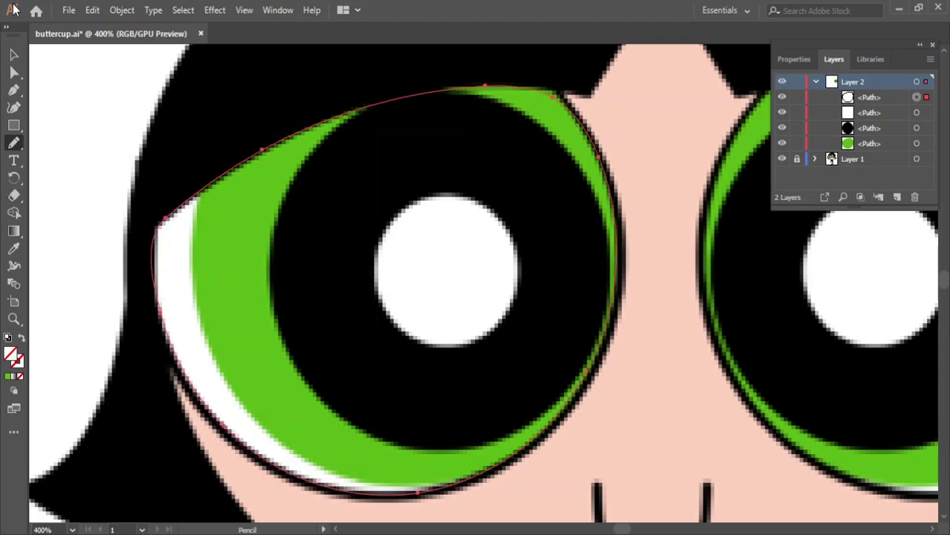
- Fill the eye outline with the reference white via Eyedropper
{"action": "left_click", "coordinate": [13, 249]}
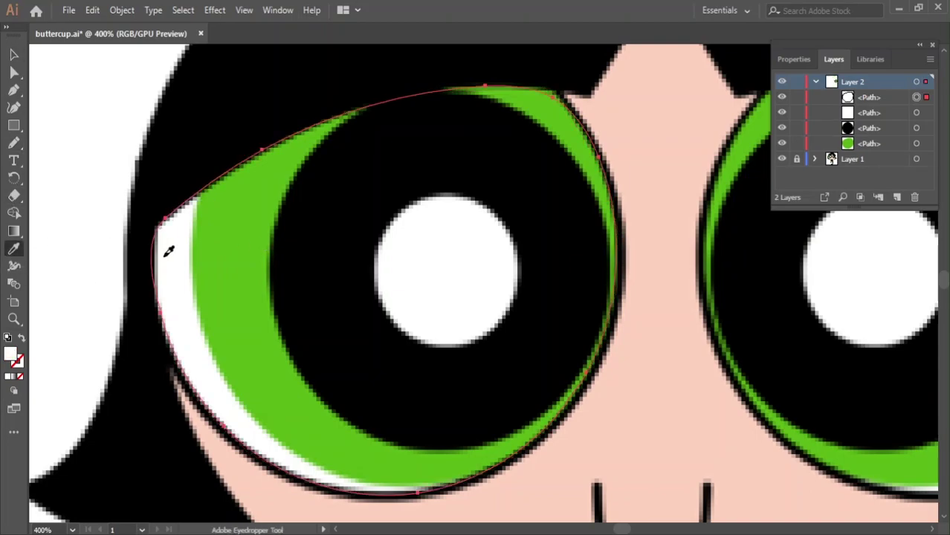
{"action": "left_click", "coordinate": [167, 254]}
{"action": "key", "text": "ctrl+1"}
- Place the white shape on the eye copy, send it to back, and group all eye pieces
{"action": "left_click", "coordinate": [14, 54]}
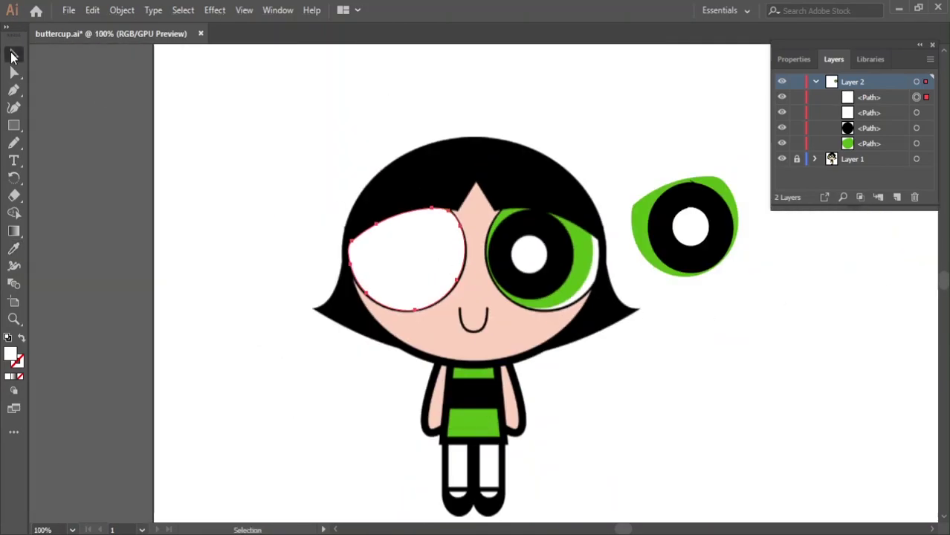
{"action": "left_click_drag", "start_coordinate": [444, 269], "coordinate": [720, 235]}
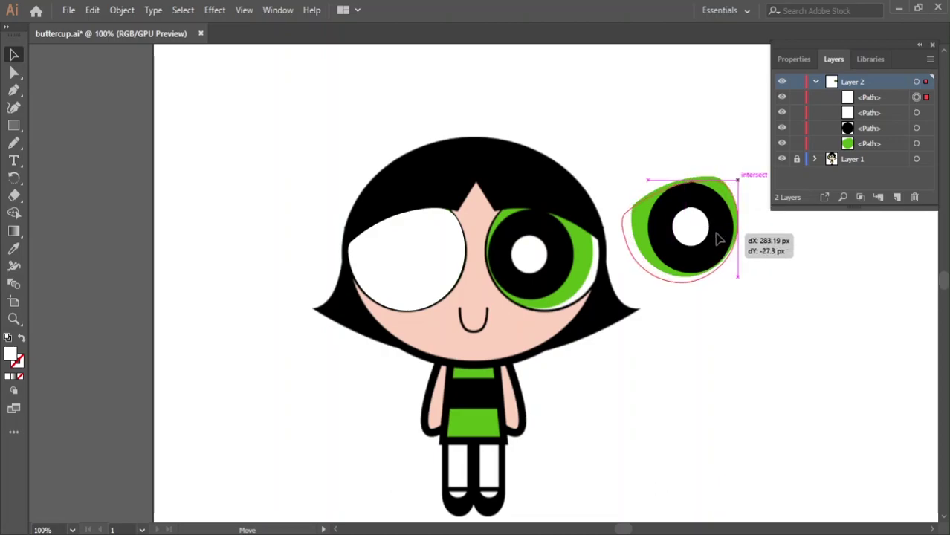
{"action": "left_click_drag", "start_coordinate": [719, 234], "coordinate": [716, 236]}
{"action": "right_click", "coordinate": [716, 236]}
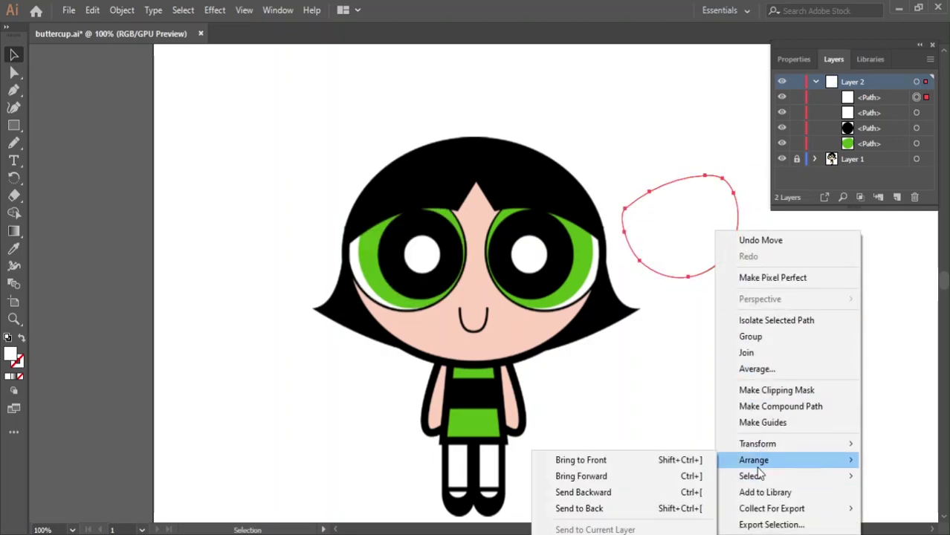
{"action": "left_click", "coordinate": [632, 512]}
{"action": "right_click", "coordinate": [737, 284]}
{"action": "left_click", "coordinate": [826, 337]}
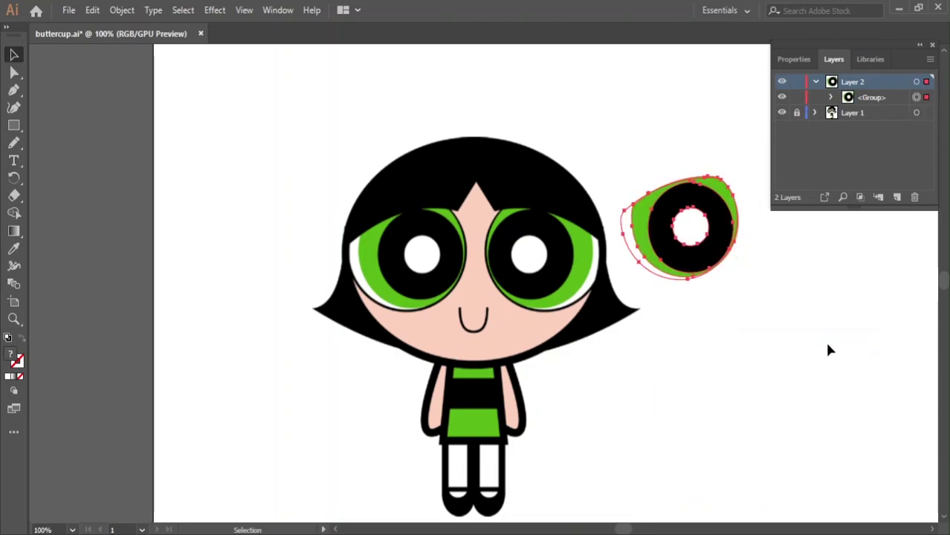
{"action": "left_click", "coordinate": [623, 137]}
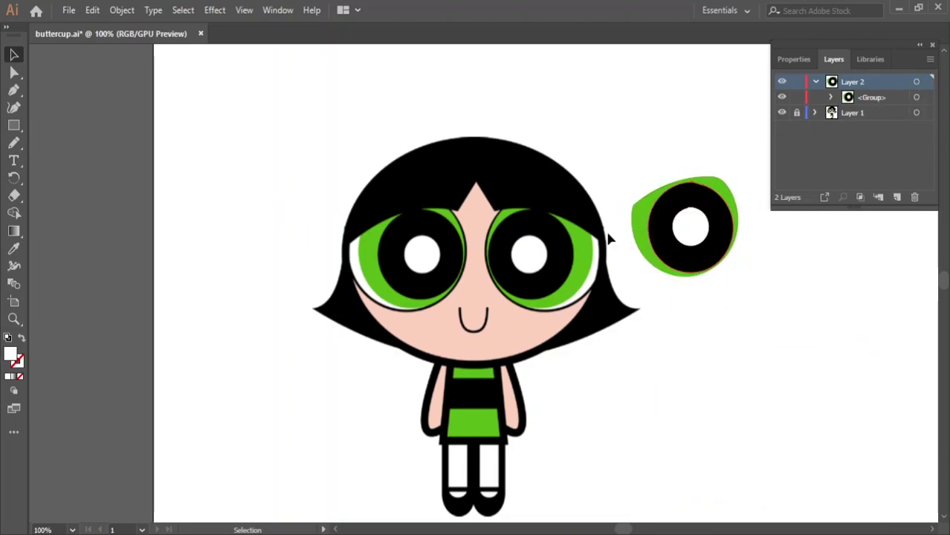
- Pencil-trace the hair's left, top and right edges
{"action": "scroll", "coordinate": [489, 355], "scroll_direction": "up", "scroll_amount": 2, "text": "alt"}
{"action": "scroll", "coordinate": [586, 326], "scroll_direction": "up", "scroll_amount": 1}
{"action": "scroll", "coordinate": [716, 370], "scroll_direction": "up", "scroll_amount": 1}
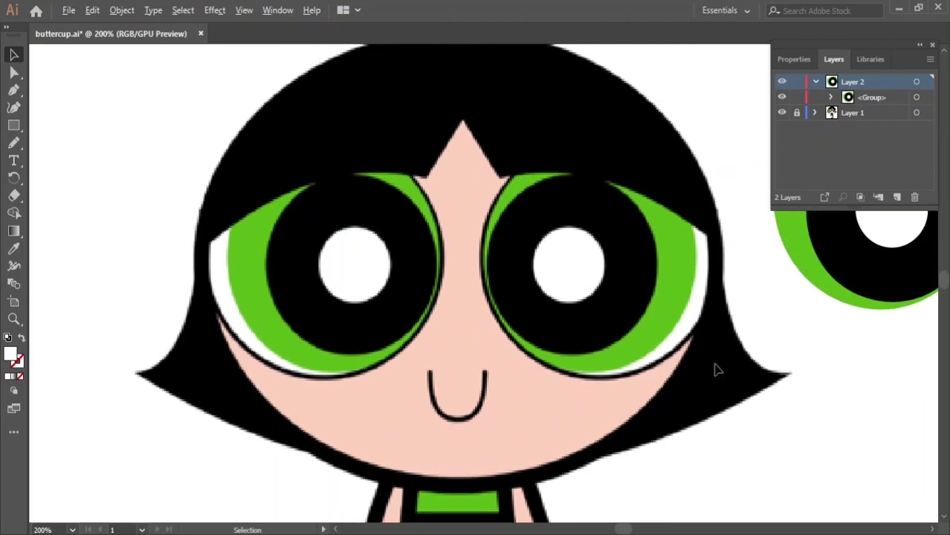
{"action": "scroll", "coordinate": [716, 370], "scroll_direction": "down", "scroll_amount": 1, "text": "alt"}
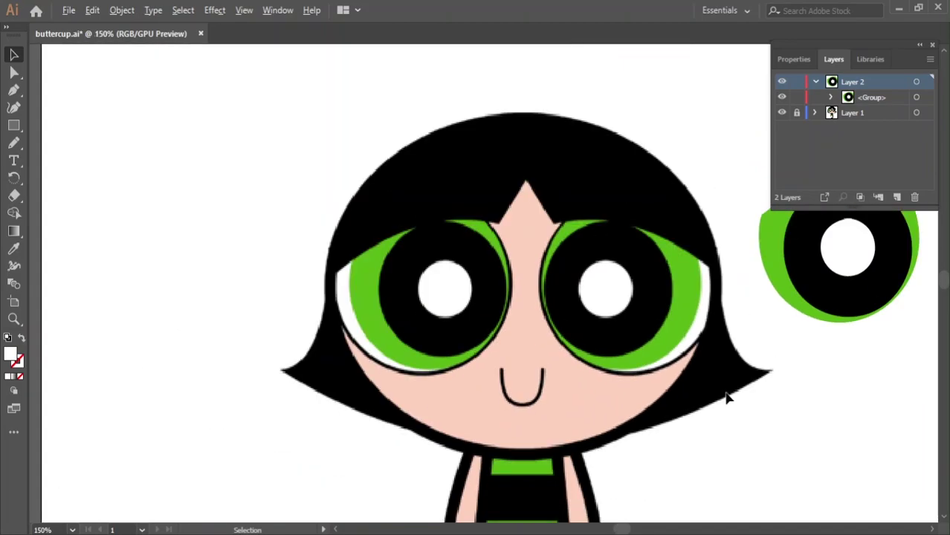
{"action": "scroll", "coordinate": [760, 432], "scroll_direction": "down", "scroll_amount": 2}
{"action": "scroll", "coordinate": [596, 397], "scroll_direction": "up", "scroll_amount": 1}
{"action": "scroll", "coordinate": [595, 397], "scroll_direction": "up", "scroll_amount": 1, "text": "alt"}
{"action": "key", "text": "n"}
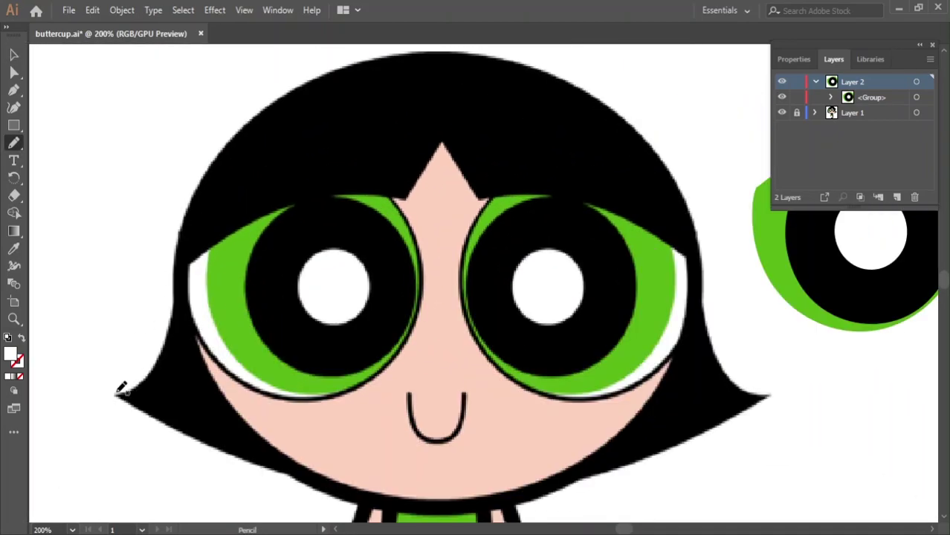
{"action": "mouse_move", "coordinate": [116, 395]}
{"action": "left_mouse_down"}
{"action": "mouse_move", "coordinate": [170, 325]}
{"action": "mouse_move", "coordinate": [183, 225]}
{"action": "mouse_move", "coordinate": [221, 155]}
{"action": "mouse_move", "coordinate": [322, 72]}
{"action": "mouse_move", "coordinate": [406, 46]}
{"action": "mouse_move", "coordinate": [488, 50]}
{"action": "mouse_move", "coordinate": [575, 71]}
{"action": "mouse_move", "coordinate": [591, 93]}
{"action": "left_mouse_up"}
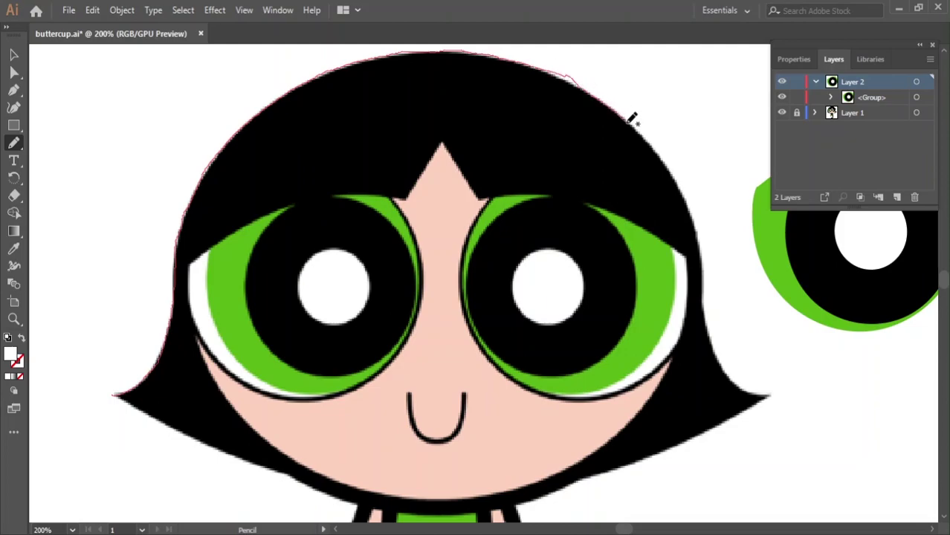
{"action": "mouse_move", "coordinate": [627, 123]}
{"action": "left_mouse_down"}
{"action": "mouse_move", "coordinate": [658, 156]}
{"action": "mouse_move", "coordinate": [699, 228]}
{"action": "left_mouse_up"}
{"action": "mouse_move", "coordinate": [704, 295]}
{"action": "left_mouse_down"}
{"action": "mouse_move", "coordinate": [713, 336]}
{"action": "mouse_move", "coordinate": [764, 392]}
{"action": "left_mouse_up"}
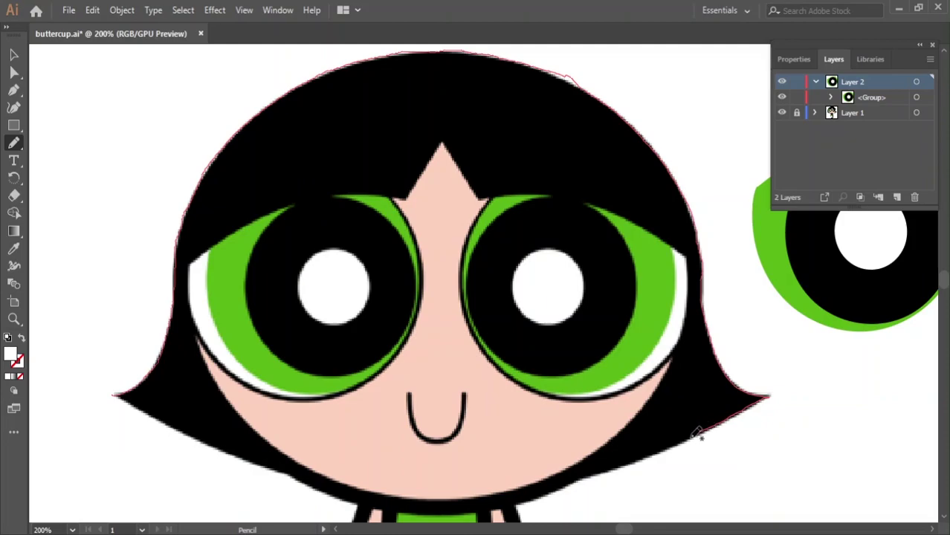
- Close the hair outline along the bottom and fill it black with the Eyedropper
{"action": "left_click_drag", "start_coordinate": [669, 444], "coordinate": [586, 476]}
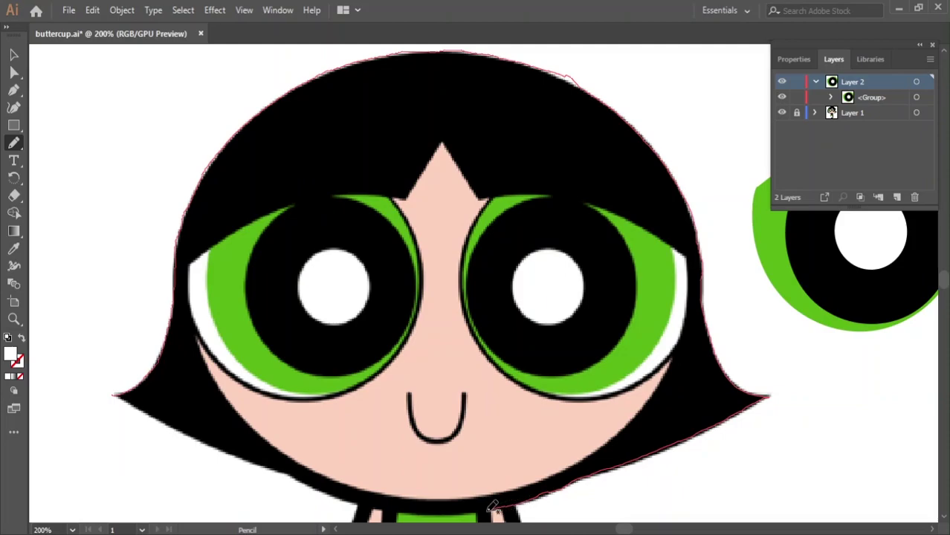
{"action": "left_click_drag", "start_coordinate": [440, 512], "coordinate": [411, 513]}
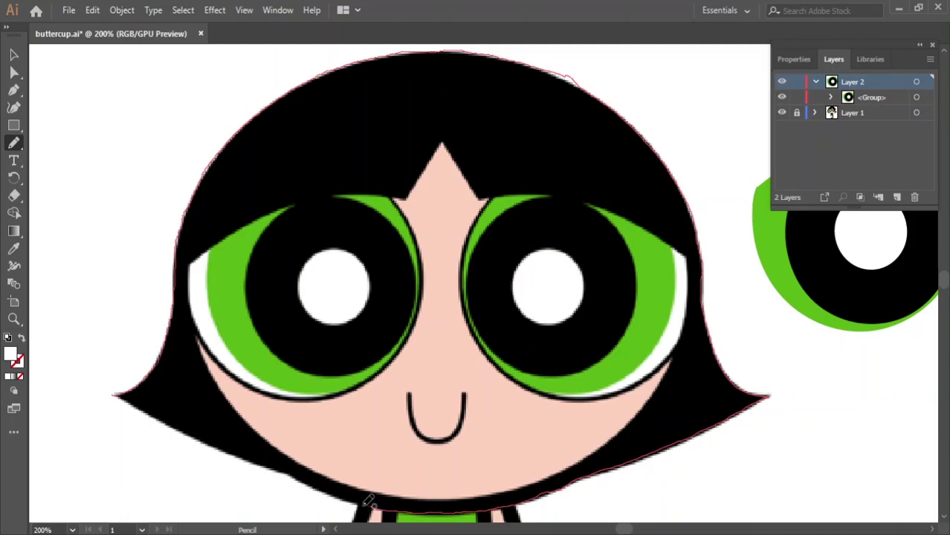
{"action": "mouse_move", "coordinate": [368, 500]}
{"action": "left_mouse_down"}
{"action": "mouse_move", "coordinate": [208, 441]}
{"action": "mouse_move", "coordinate": [142, 399]}
{"action": "mouse_move", "coordinate": [113, 395]}
{"action": "left_mouse_up"}
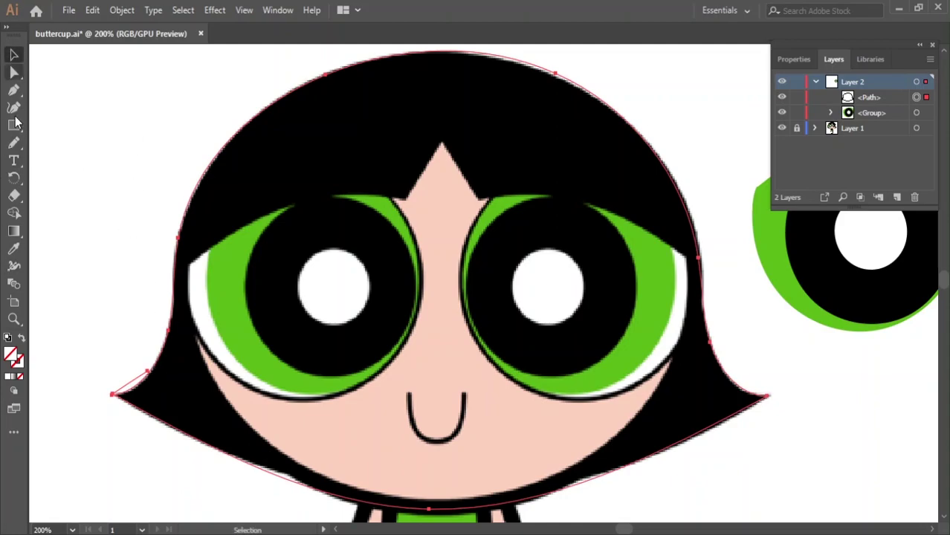
{"action": "left_click", "coordinate": [14, 249]}
{"action": "left_click", "coordinate": [298, 149]}
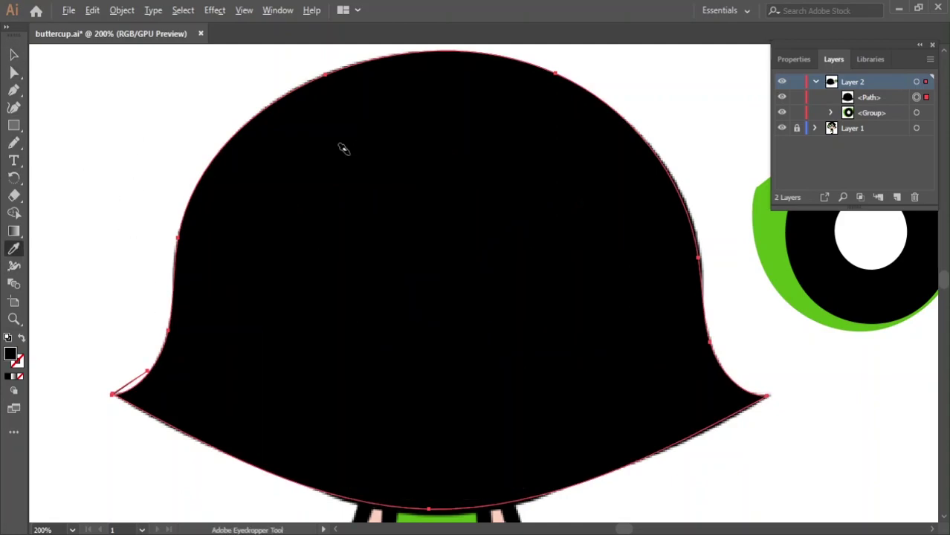
{"action": "key", "text": "ctrl+1"}
- Move the hair right of the figure, bring the eye group in front, and copy the eye
{"action": "left_click", "coordinate": [13, 54]}
{"action": "left_click_drag", "start_coordinate": [379, 212], "coordinate": [787, 279]}
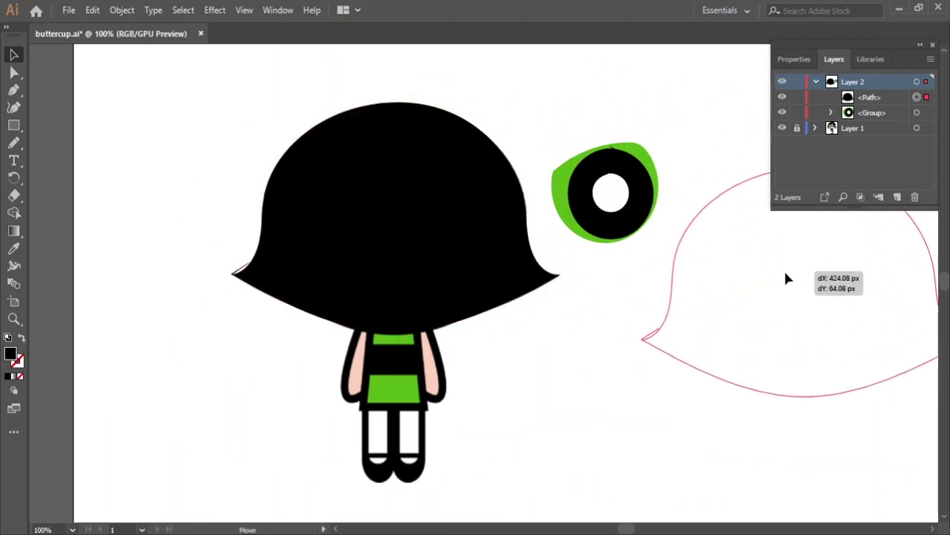
{"action": "left_click", "coordinate": [592, 162]}
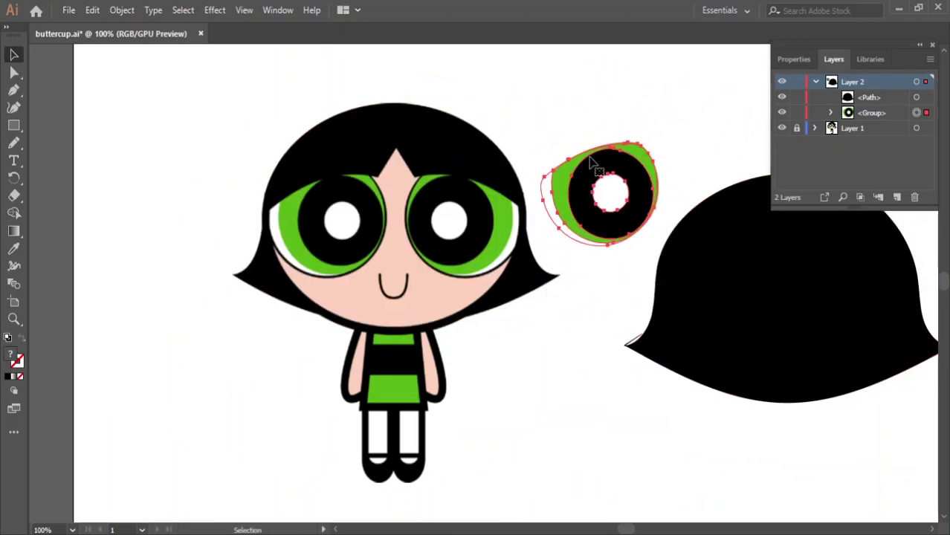
{"action": "left_click_drag", "start_coordinate": [593, 162], "coordinate": [709, 256]}
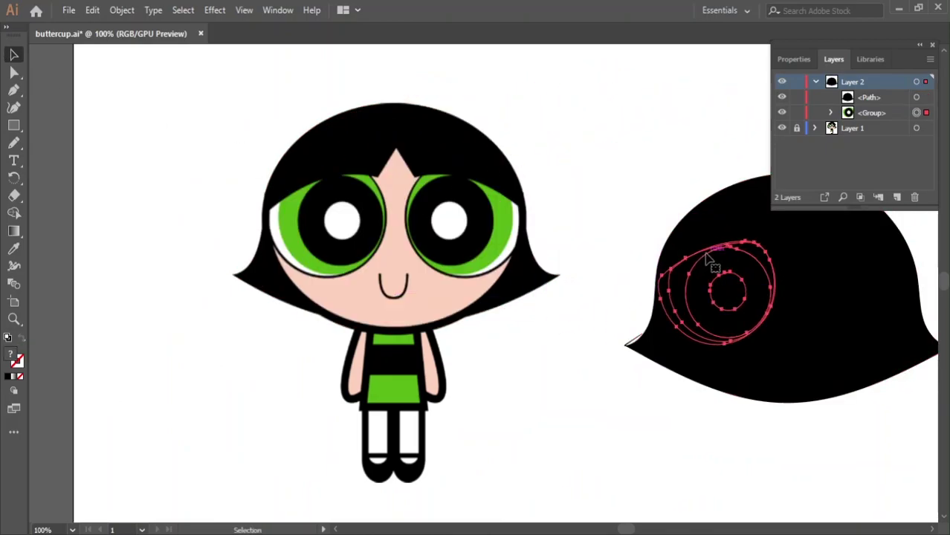
{"action": "right_click", "coordinate": [707, 254]}
{"action": "left_click", "coordinate": [616, 413]}
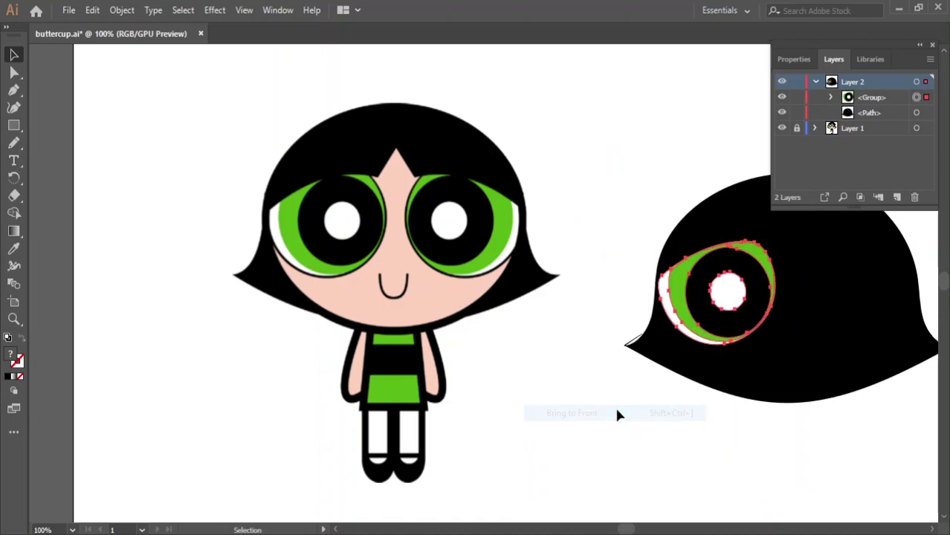
{"action": "left_click_drag", "start_coordinate": [786, 275], "coordinate": [881, 271]}
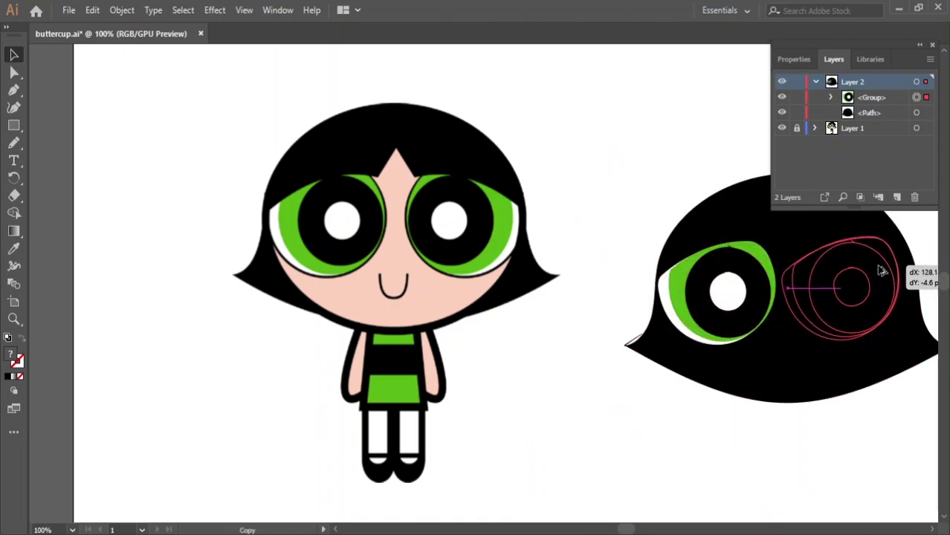
{"action": "right_click", "coordinate": [823, 269]}
{"action": "mouse_move", "coordinate": [848, 408]}
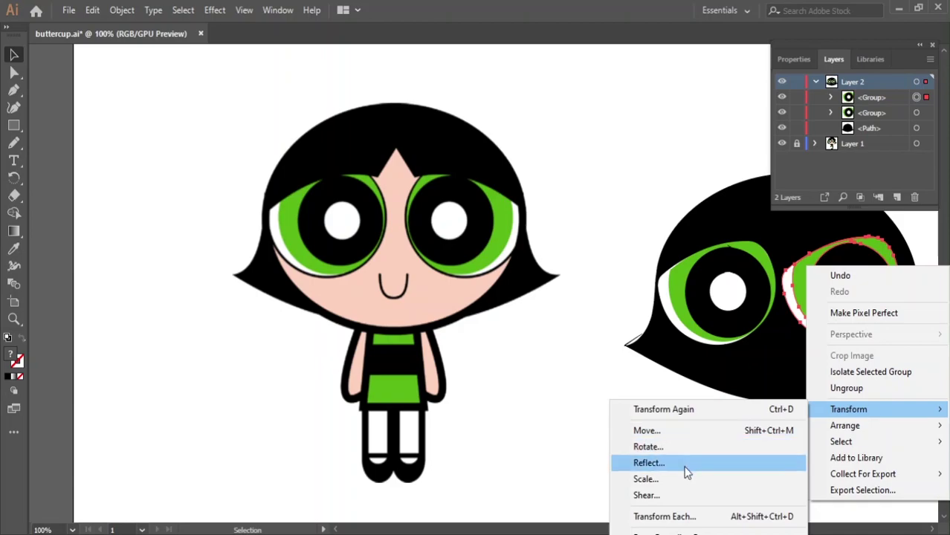
- Reflect the eye copy horizontally and nudge it right and down
{"action": "left_click", "coordinate": [687, 463]}
{"action": "left_click", "coordinate": [459, 368]}
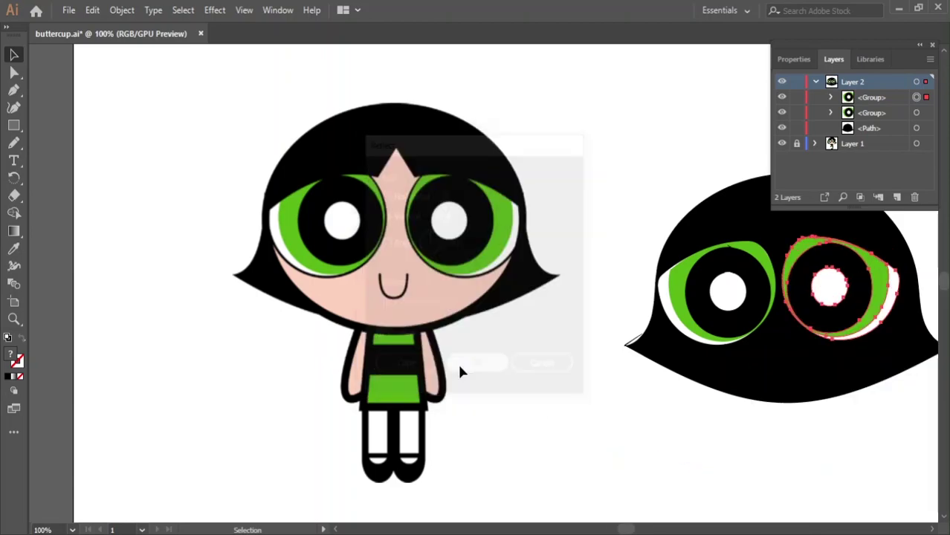
{"action": "key", "text": "Right"}
{"action": "key", "text": "Right"}
{"action": "key", "text": "Right"}
{"action": "key", "text": "Right"}
{"action": "key", "text": "Right"}
{"action": "key", "text": "Right"}
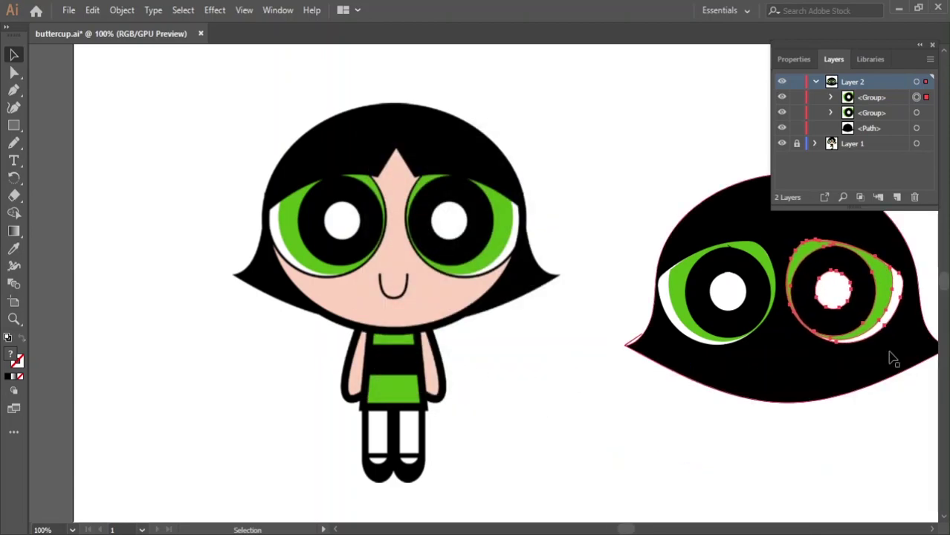
{"action": "key", "text": "Down"}
{"action": "key", "text": "Down"}
{"action": "key", "text": "Down"}
{"action": "key", "text": "Down"}
{"action": "key", "text": "Down"}
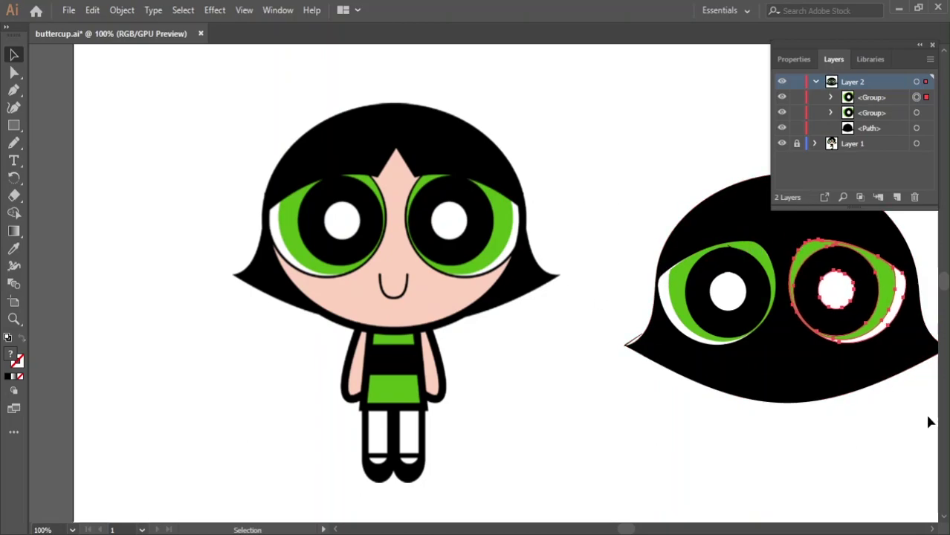
- Shift the hair and both eyes upward together
{"action": "key", "text": "ctrl+a"}
{"action": "left_click_drag", "start_coordinate": [749, 223], "coordinate": [554, 179]}
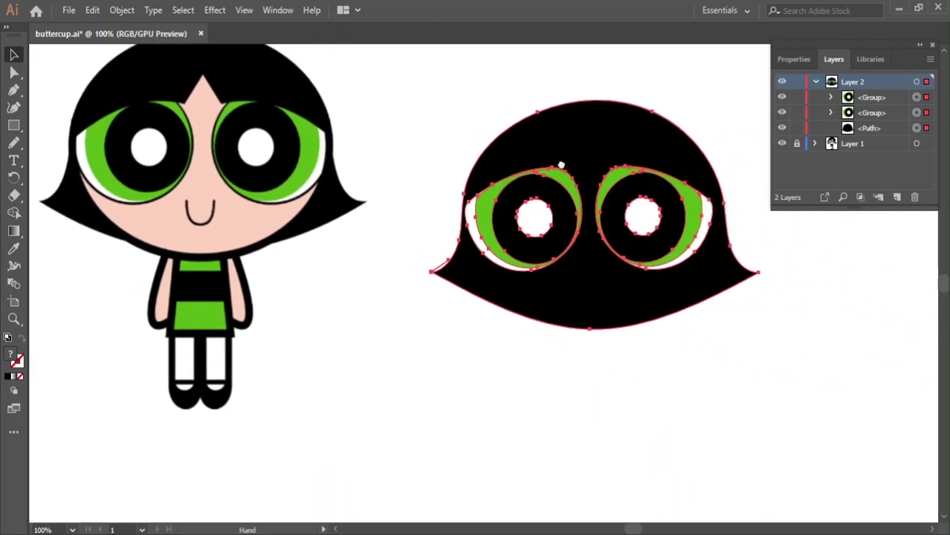
{"action": "key", "text": "shift+Up"}
{"action": "key", "text": "shift+Up"}
{"action": "key", "text": "shift+Up"}
{"action": "key", "text": "shift+Up"}
{"action": "key", "text": "shift+Up"}
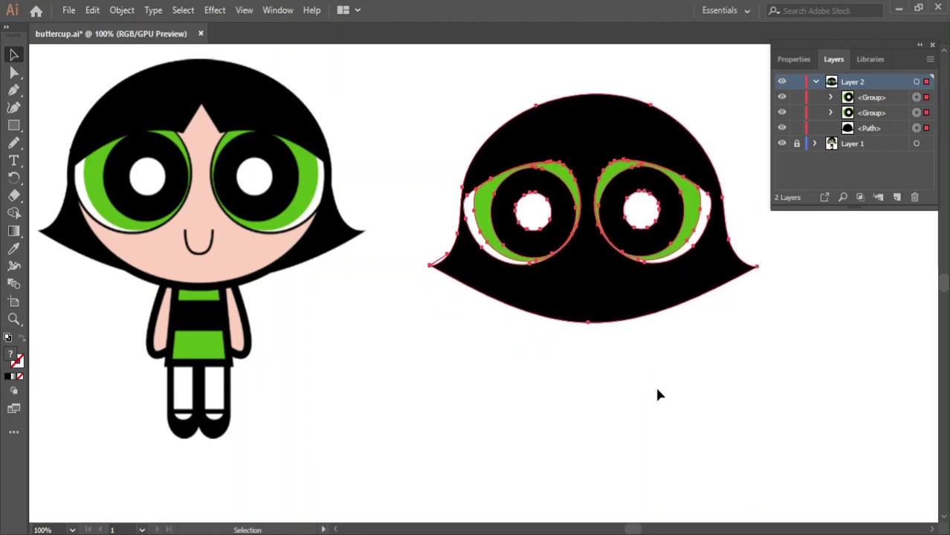
{"action": "key", "text": "shift+Up"}
{"action": "key", "text": "shift+Up"}
{"action": "key", "text": "shift+Up"}
{"action": "key", "text": "shift+Up"}
- Nudge the right eye further right for even spacing, then deselect
{"action": "key", "text": "ctrl+shift+a"}
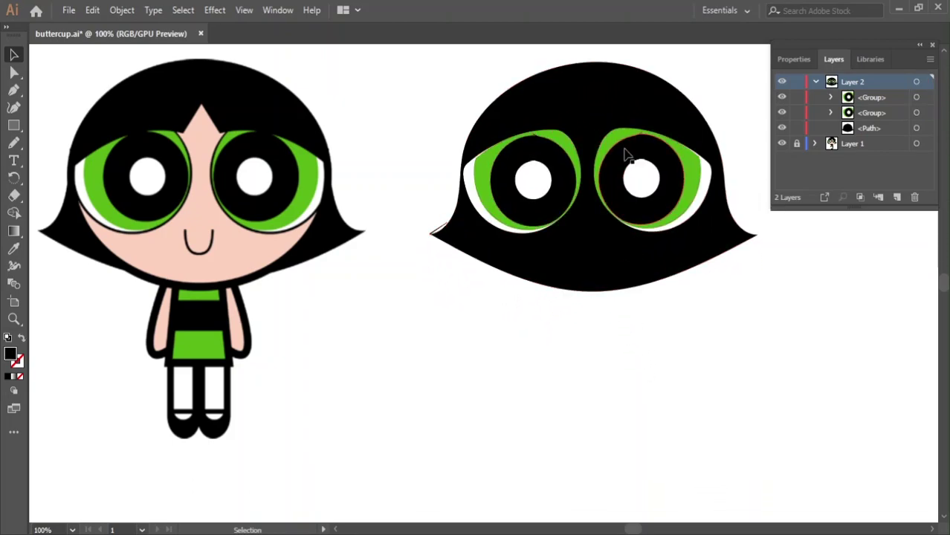
{"action": "left_click", "coordinate": [637, 134]}
{"action": "key", "text": "Right"}
{"action": "key", "text": "Right"}
{"action": "key", "text": "Right"}
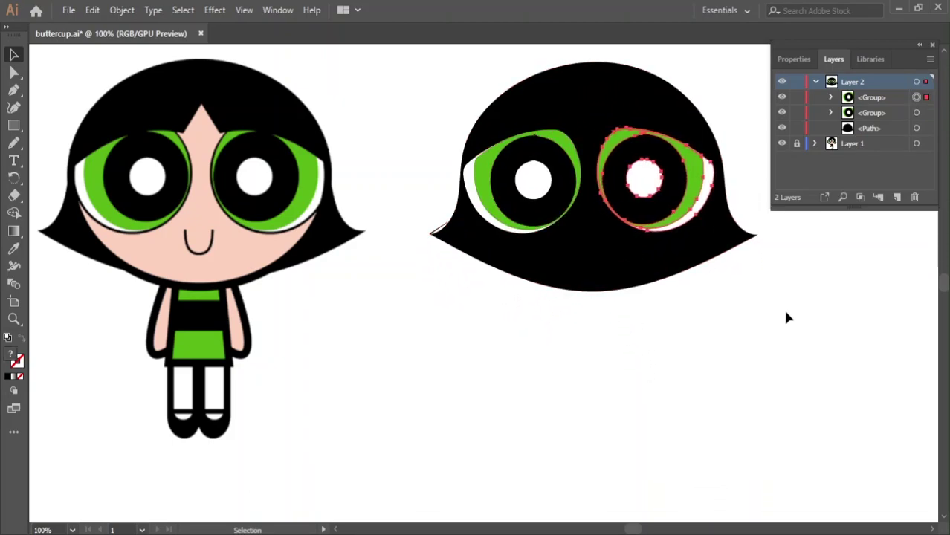
{"action": "key", "text": "Right"}
{"action": "key", "text": "Right"}
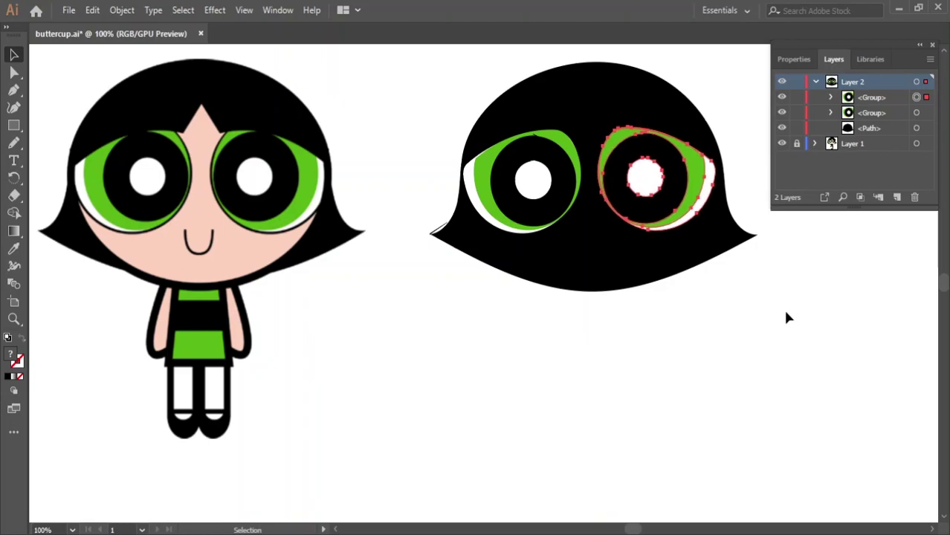
{"action": "left_click", "coordinate": [542, 137]}
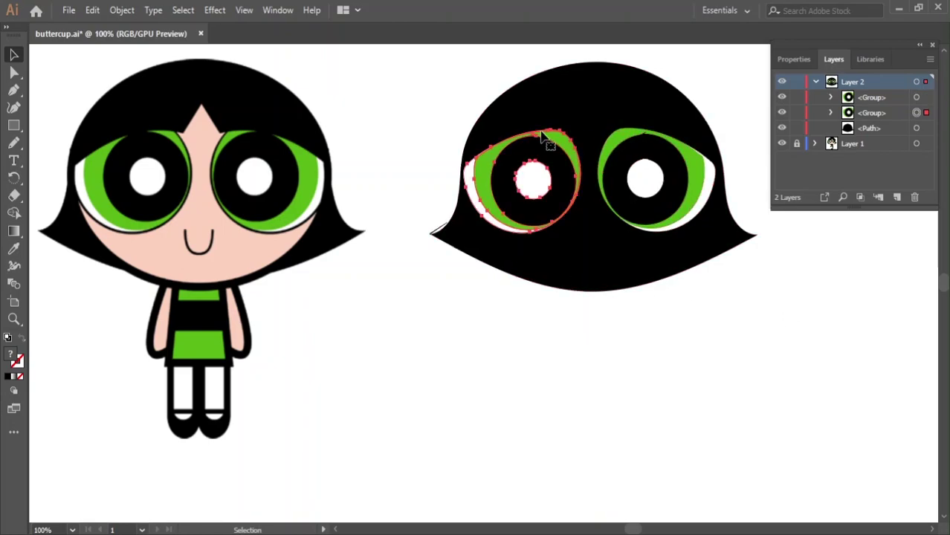
{"action": "left_click", "coordinate": [587, 342]}
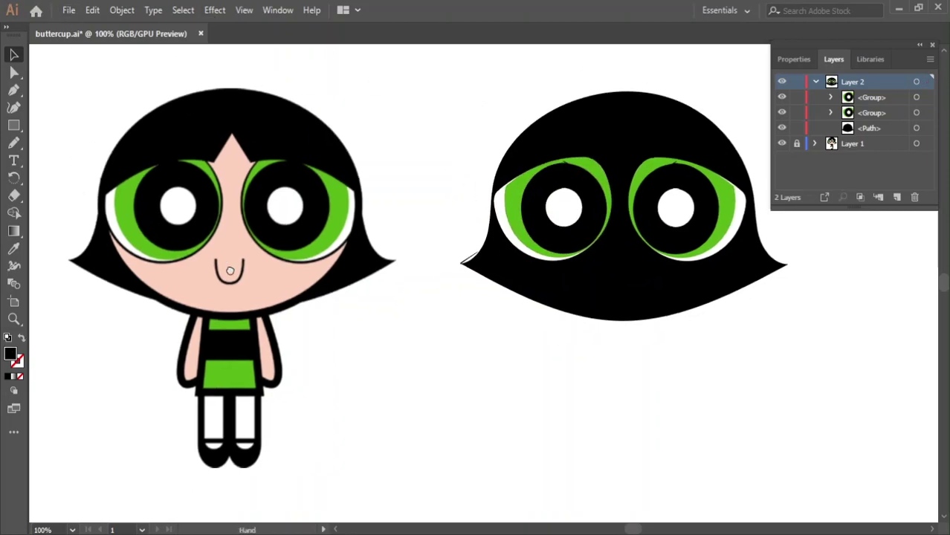
- Zoom in, collapse Layer 2, and add a new Layer 3 for the Pencil face outline
{"action": "scroll", "coordinate": [288, 266], "scroll_direction": "up", "scroll_amount": 2}
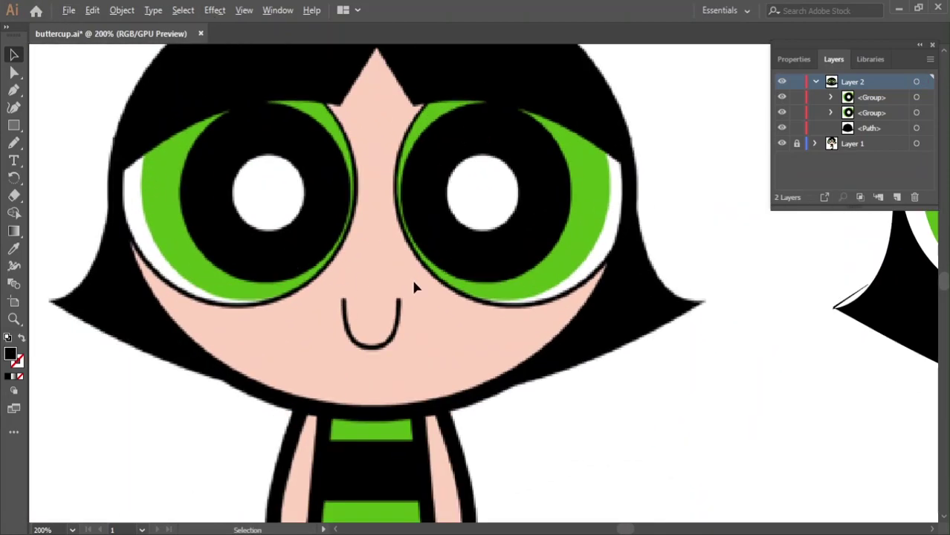
{"action": "scroll", "coordinate": [414, 286], "scroll_direction": "up", "scroll_amount": 2}
{"action": "scroll", "coordinate": [392, 267], "scroll_direction": "down", "scroll_amount": 1}
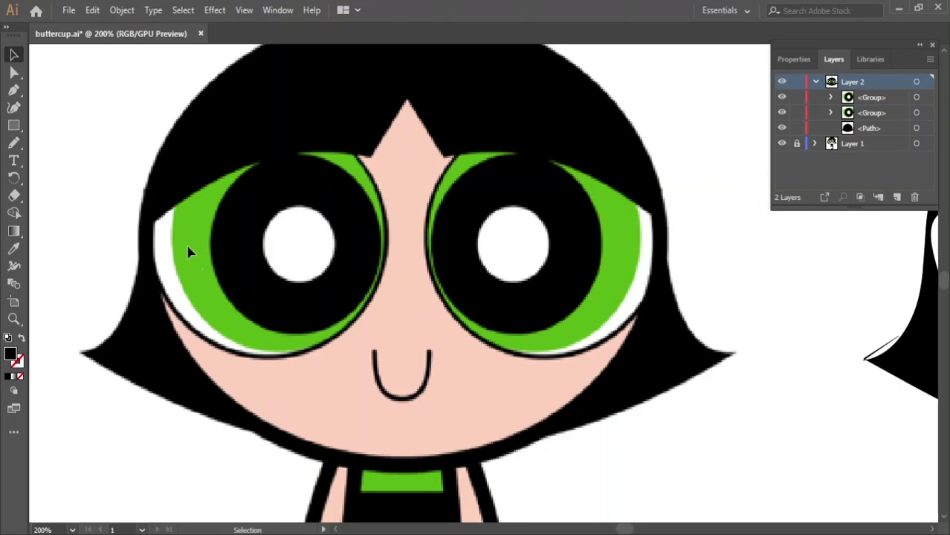
{"action": "left_click", "coordinate": [14, 143]}
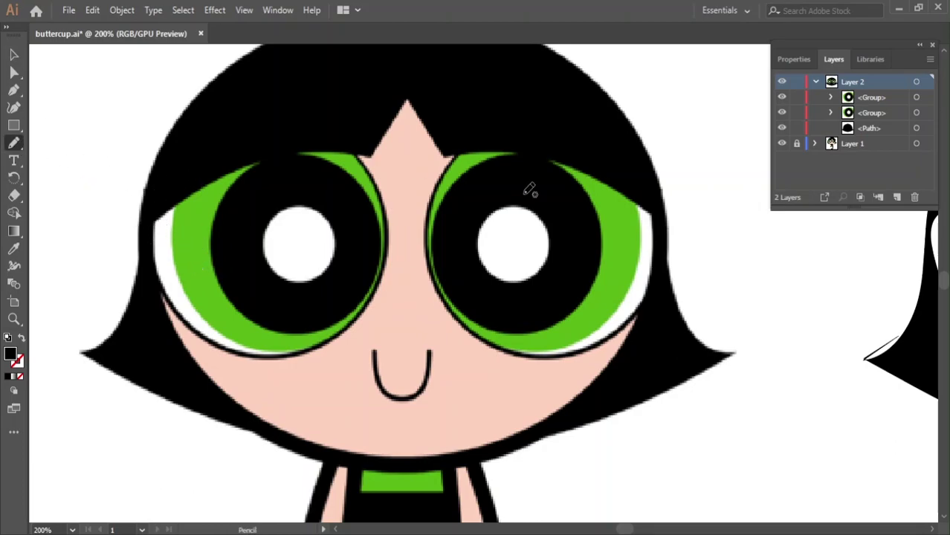
{"action": "left_click", "coordinate": [816, 82]}
{"action": "left_click", "coordinate": [896, 197]}
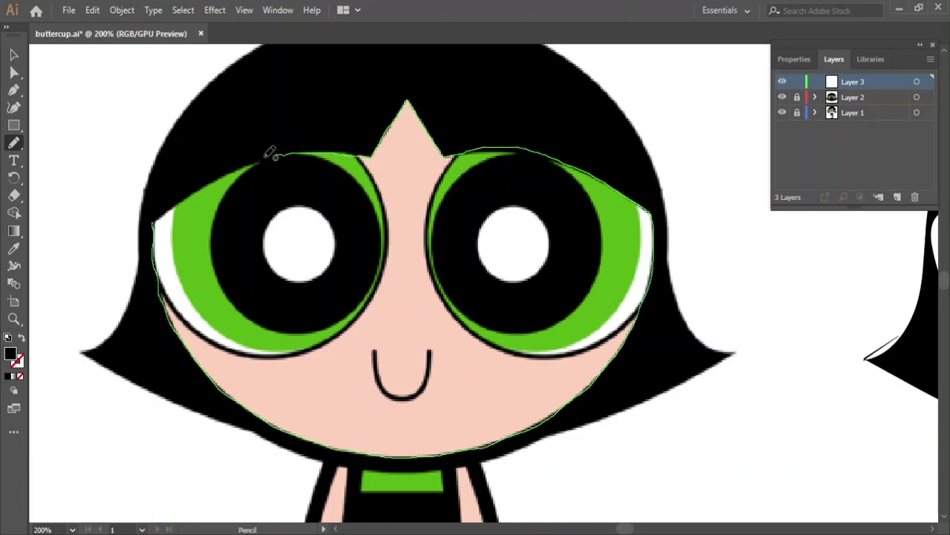
- Close the face outline and fill it with the skin colour via Eyedropper
{"action": "left_click_drag", "start_coordinate": [155, 222], "coordinate": [152, 224]}
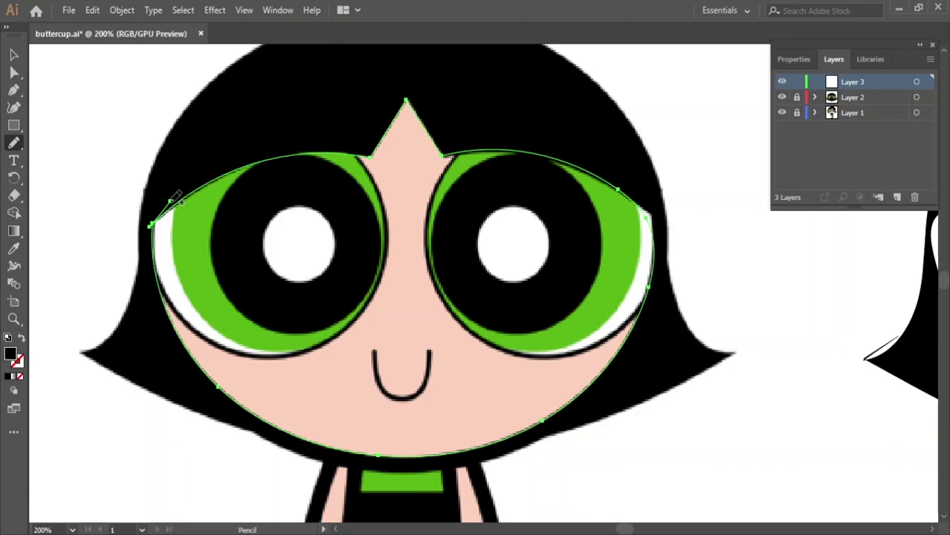
{"action": "left_click", "coordinate": [13, 55]}
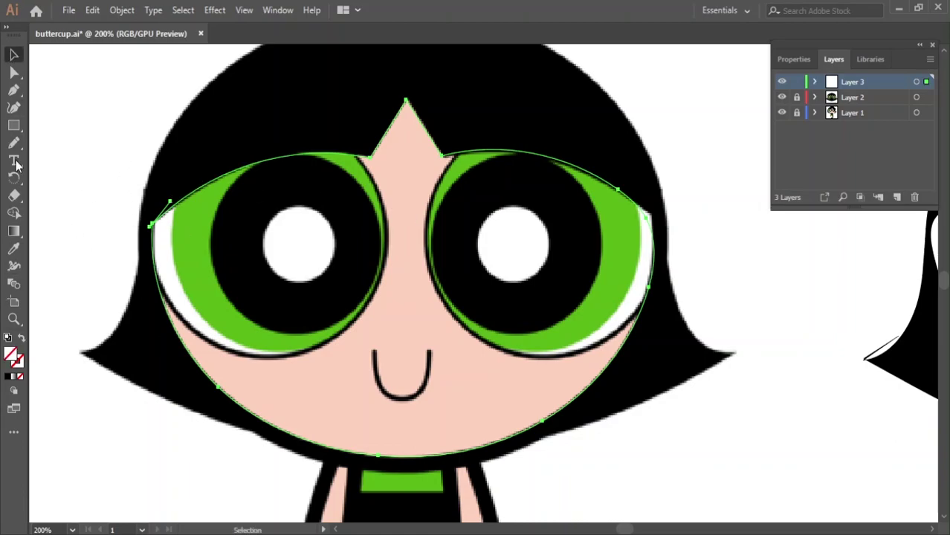
{"action": "left_click", "coordinate": [14, 249]}
{"action": "left_click", "coordinate": [404, 281]}
- Move the skin face shape onto the second head and send it behind the hair
{"action": "scroll", "coordinate": [508, 306], "scroll_direction": "down", "scroll_amount": 4}
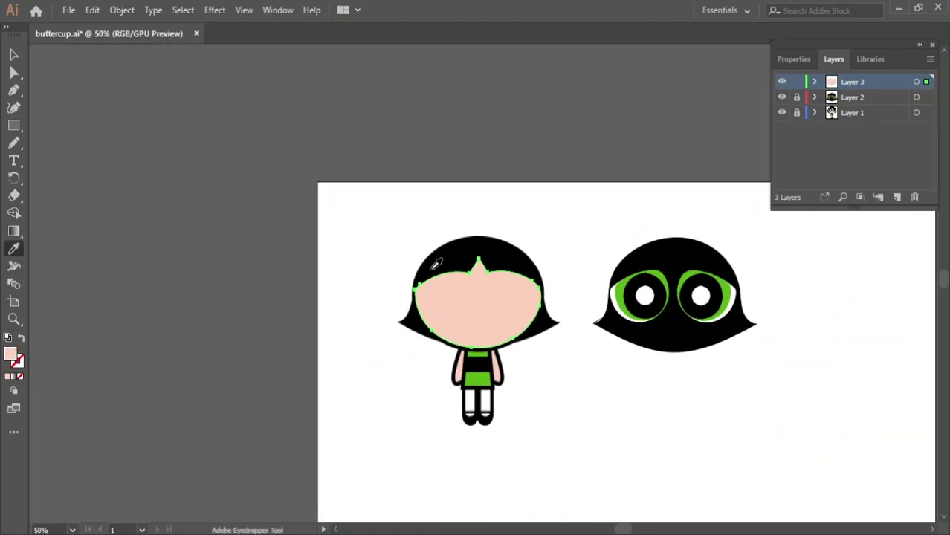
{"action": "left_click_drag", "start_coordinate": [488, 287], "coordinate": [365, 251]}
{"action": "scroll", "coordinate": [166, 127], "scroll_direction": "up", "scroll_amount": 1}
{"action": "left_click", "coordinate": [13, 55]}
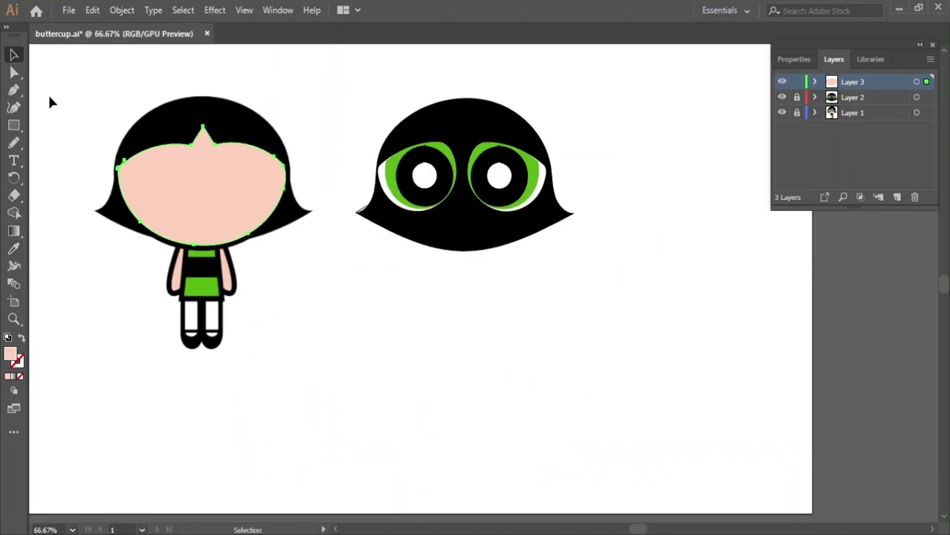
{"action": "left_click_drag", "start_coordinate": [203, 191], "coordinate": [466, 197]}
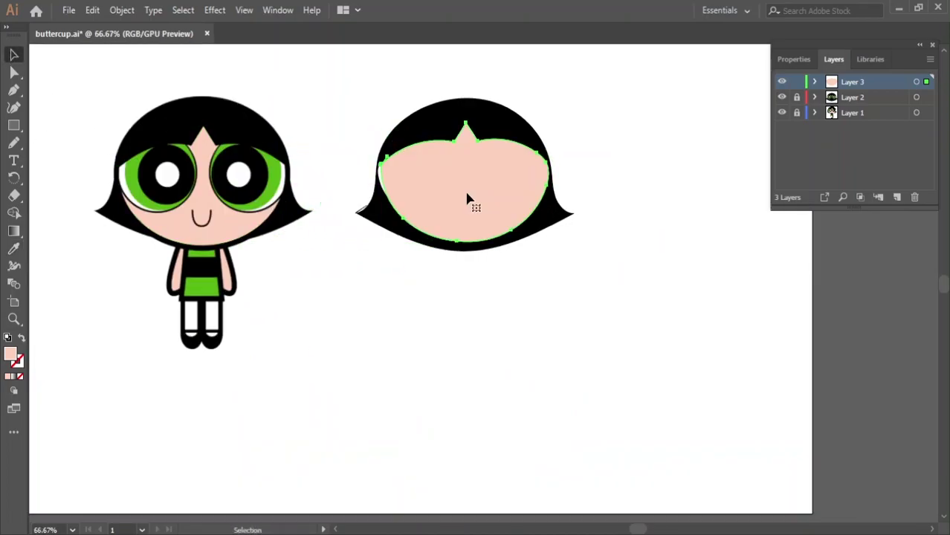
{"action": "right_click", "coordinate": [466, 195]}
{"action": "left_click", "coordinate": [672, 474]}
- Send the face shape to back and nest Layer 2 inside Layer 3
{"action": "right_click", "coordinate": [439, 139]}
{"action": "mouse_move", "coordinate": [478, 369]}
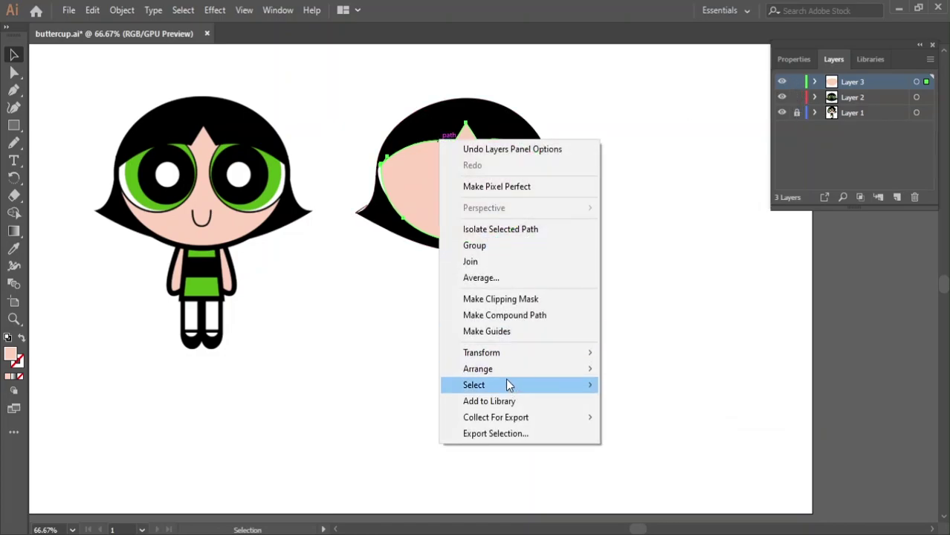
{"action": "left_click", "coordinate": [637, 419]}
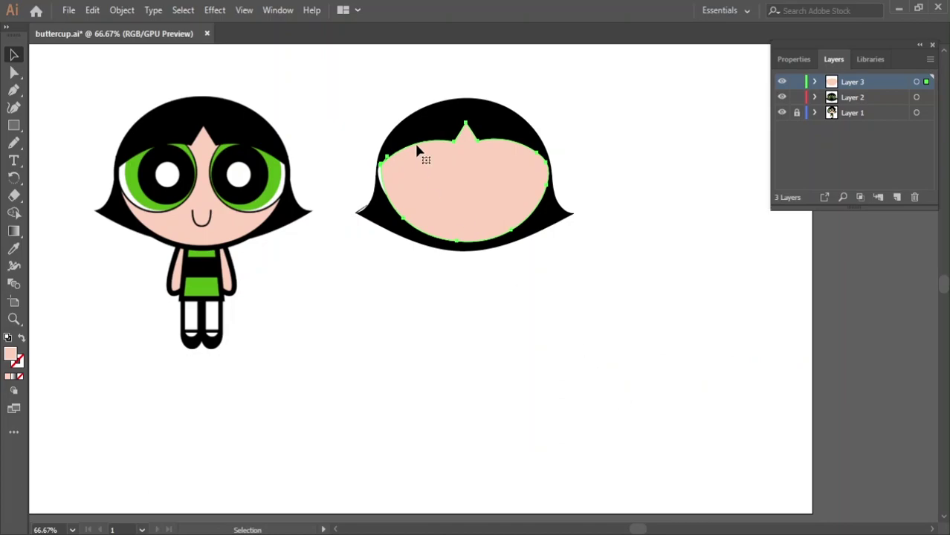
{"action": "left_click_drag", "start_coordinate": [874, 99], "coordinate": [855, 82]}
- Select the loose eye shapes and zoom in close on them
{"action": "key", "text": "ctrl+1"}
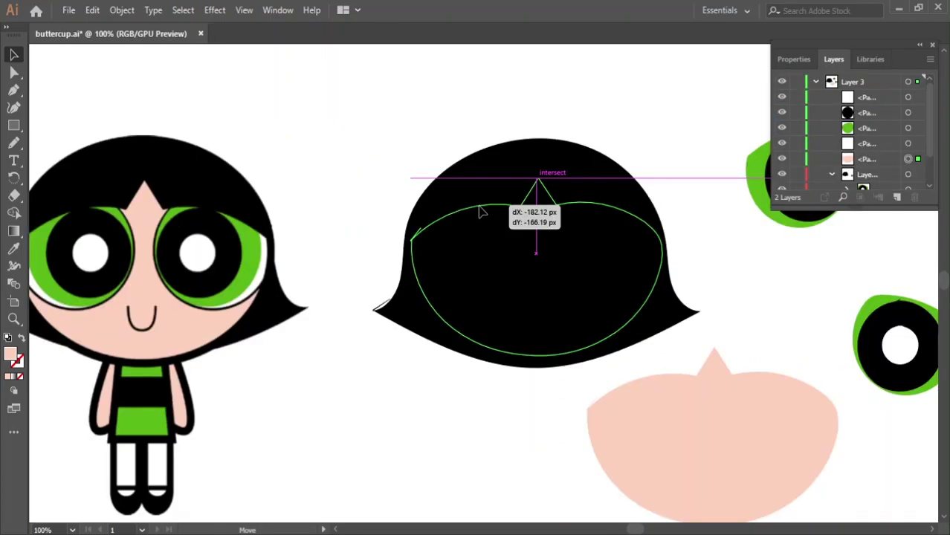
{"action": "mouse_move", "coordinate": [760, 175]}
{"action": "left_mouse_down"}
{"action": "mouse_move", "coordinate": [534, 198]}
{"action": "mouse_move", "coordinate": [214, 256]}
{"action": "left_mouse_up"}
{"action": "left_click", "coordinate": [545, 177]}
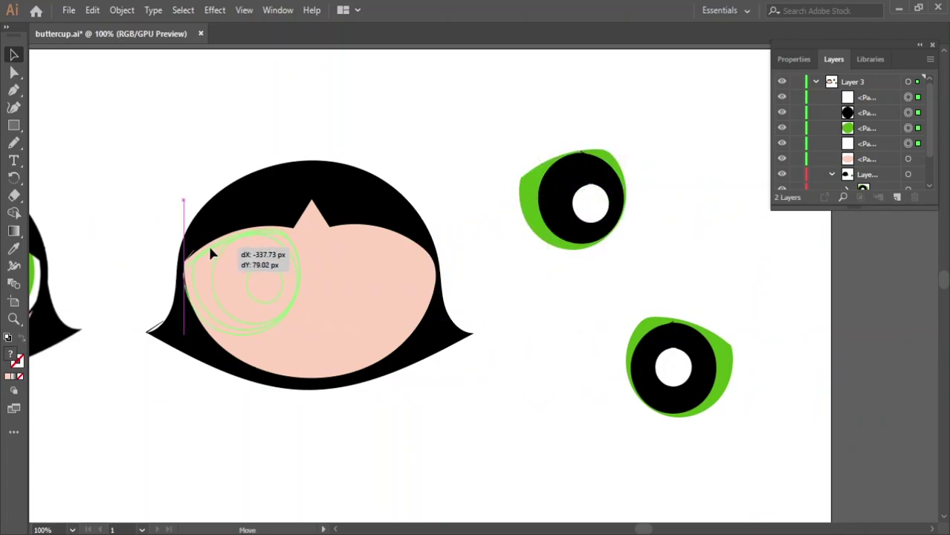
{"action": "key", "text": "ctrl+plus"}
{"action": "key", "text": "ctrl+plus"}
{"action": "key", "text": "ctrl+plus"}
{"action": "scroll", "coordinate": [399, 379], "scroll_direction": "up", "scroll_amount": 3}
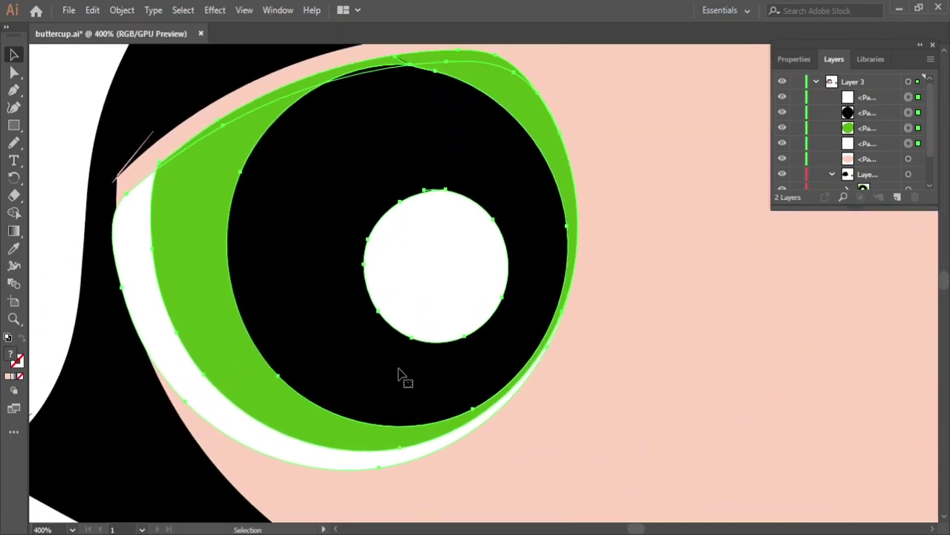
{"action": "scroll", "coordinate": [603, 382], "scroll_direction": "up", "scroll_amount": 1}
- Nudge the eye shapes into place over the skin-coloured face, deselect, and zoom out
{"action": "key", "text": "Up"}
{"action": "key", "text": "Up"}
{"action": "key", "text": "Down"}
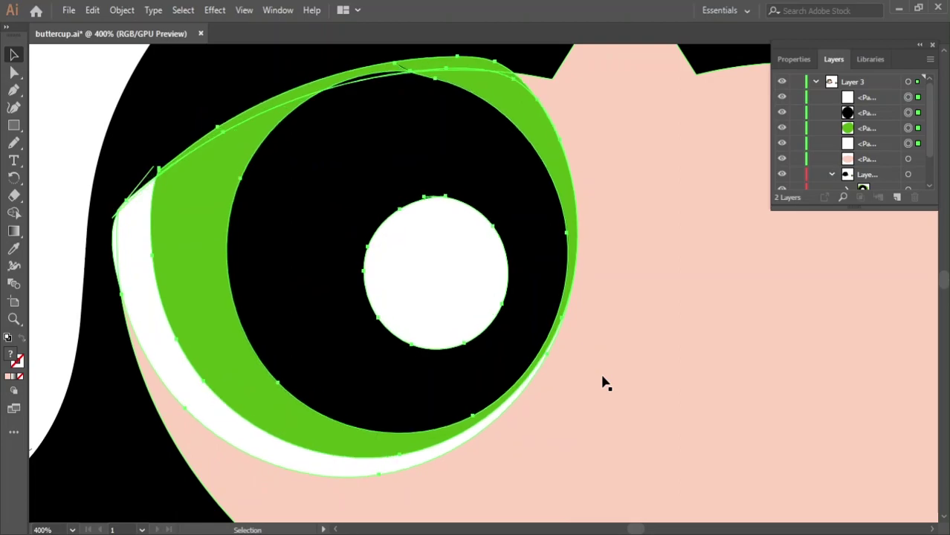
{"action": "key", "text": "Down"}
{"action": "key", "text": "Down"}
{"action": "key", "text": "Up"}
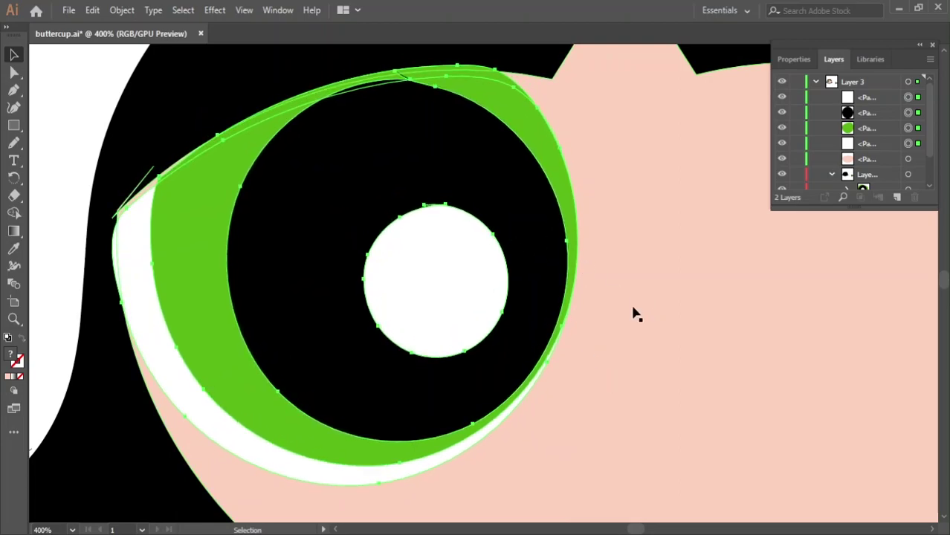
{"action": "right_click", "coordinate": [374, 159]}
{"action": "key", "text": "Escape"}
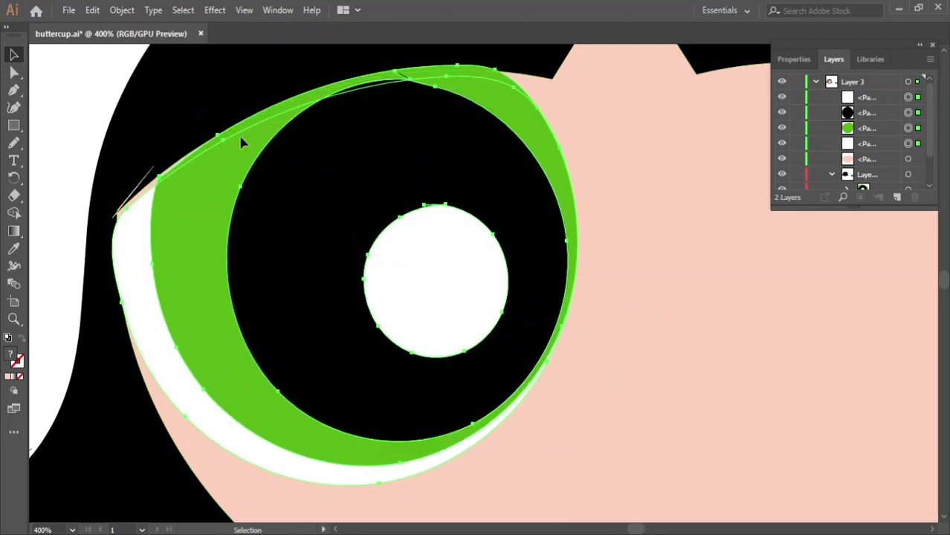
{"action": "key", "text": "Down"}
{"action": "key", "text": "Down"}
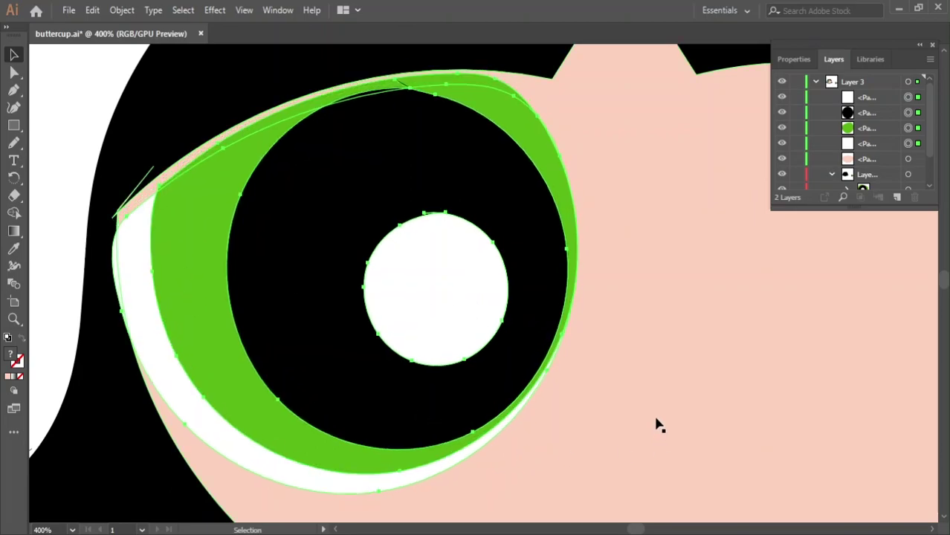
{"action": "key", "text": "Up"}
{"action": "key", "text": "Up"}
{"action": "key", "text": "Up"}
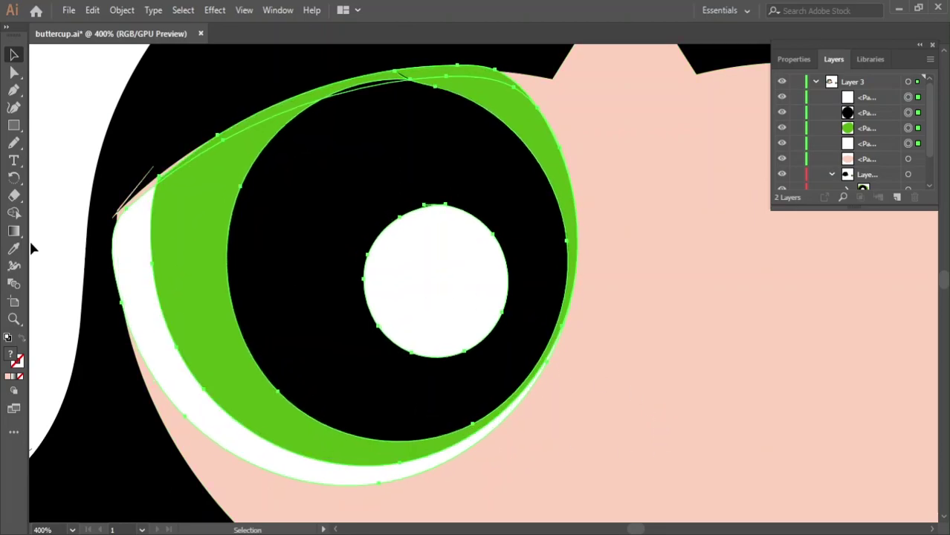
{"action": "left_click", "coordinate": [54, 247]}
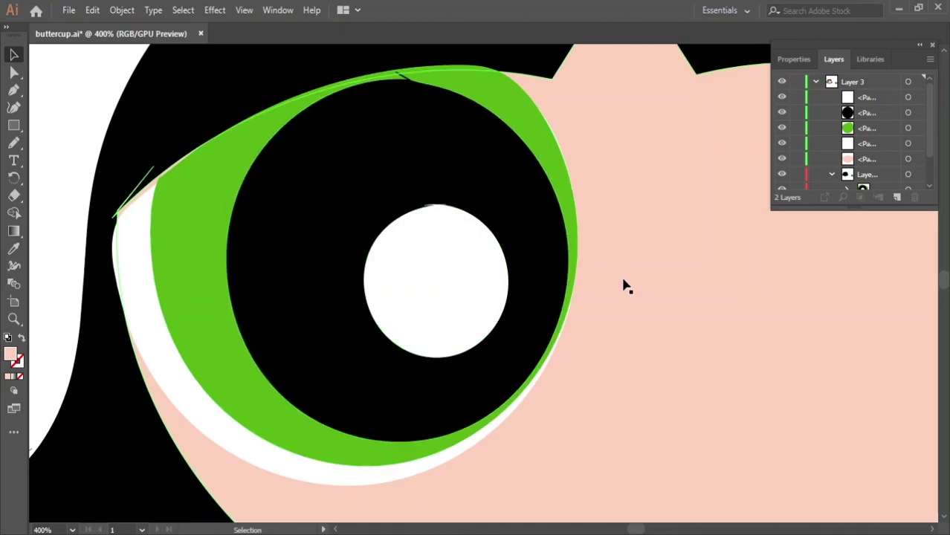
{"action": "key", "text": "ctrl+minus"}
{"action": "key", "text": "ctrl+minus"}
{"action": "key", "text": "ctrl+minus"}
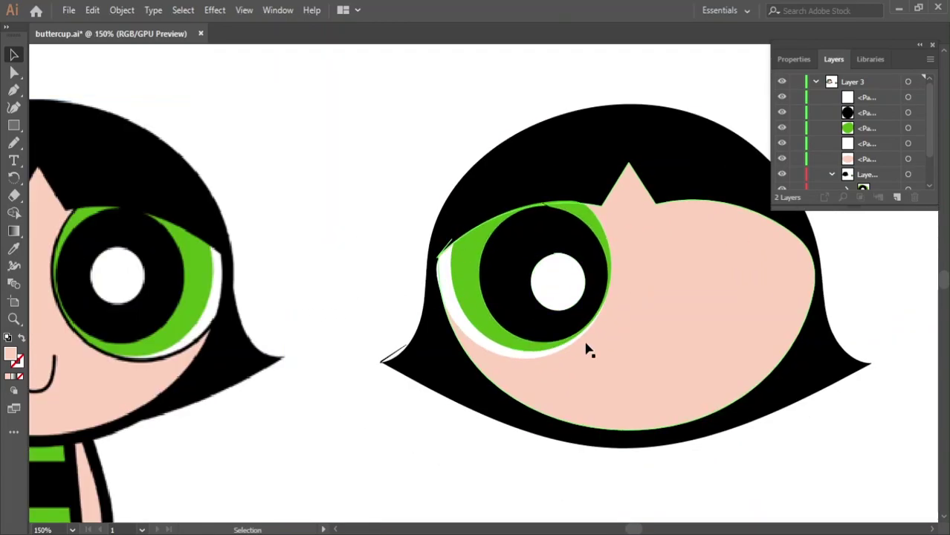
- Select the eye's white rim, green iris, black shape and white pupil together
{"action": "left_click", "coordinate": [573, 335]}
{"action": "left_click", "coordinate": [543, 331]}
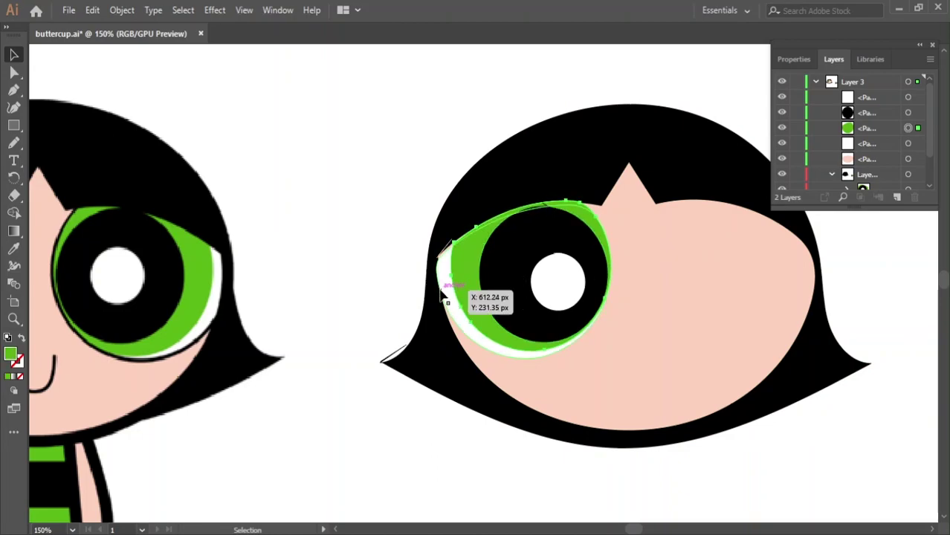
{"action": "left_click", "coordinate": [455, 289]}
{"action": "left_click", "coordinate": [488, 276], "text": "shift"}
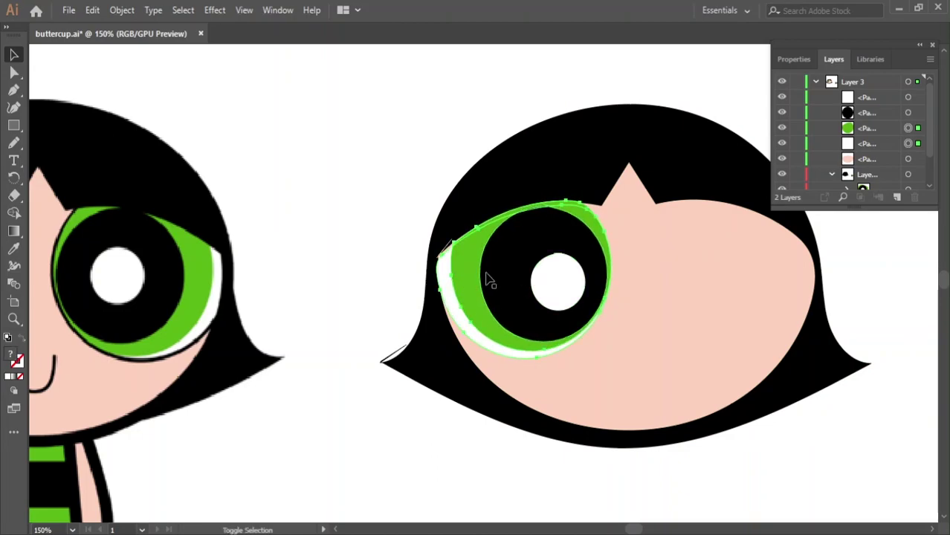
{"action": "left_click", "coordinate": [540, 267], "text": "shift"}
{"action": "left_click", "coordinate": [506, 257], "text": "shift"}
- Move the selected eye onto the original Buttercup's left eye, undoing a stray iris move
{"action": "key", "text": "ctrl+minus"}
{"action": "key", "text": "ctrl+minus"}
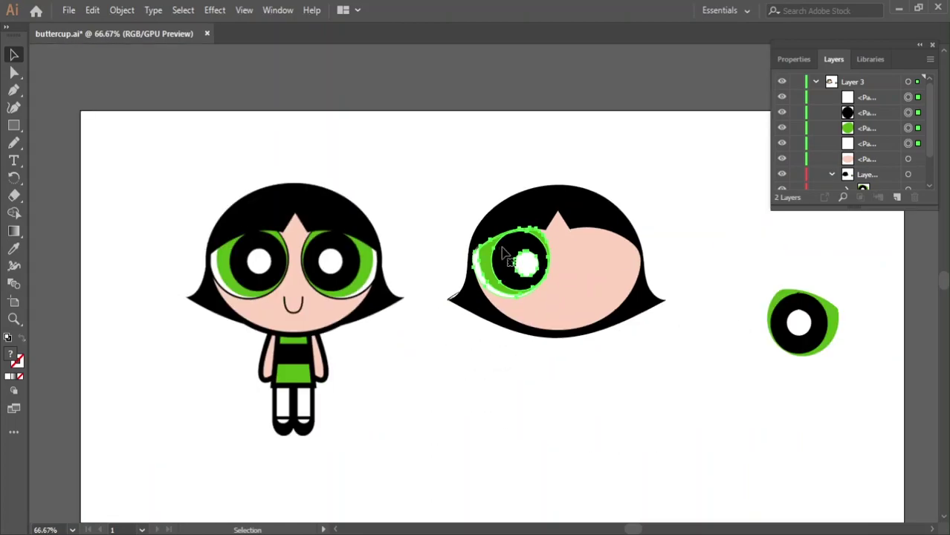
{"action": "mouse_move", "coordinate": [416, 241]}
{"action": "left_mouse_down"}
{"action": "mouse_move", "coordinate": [220, 249]}
{"action": "mouse_move", "coordinate": [226, 256]}
{"action": "left_mouse_up"}
{"action": "scroll", "coordinate": [113, 350], "scroll_direction": "up", "scroll_amount": 1}
{"action": "scroll", "coordinate": [113, 350], "scroll_direction": "up", "scroll_amount": 1}
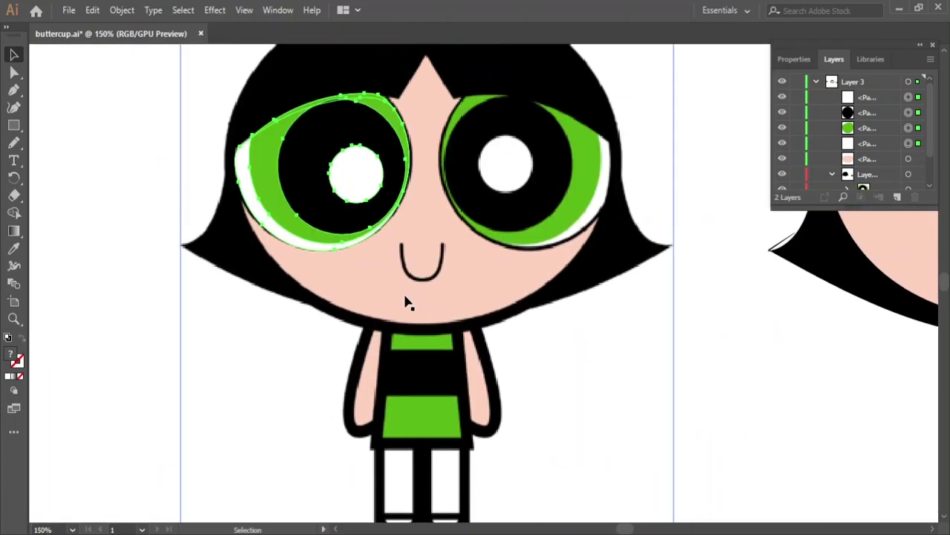
{"action": "left_click", "coordinate": [133, 242]}
{"action": "key", "text": "a"}
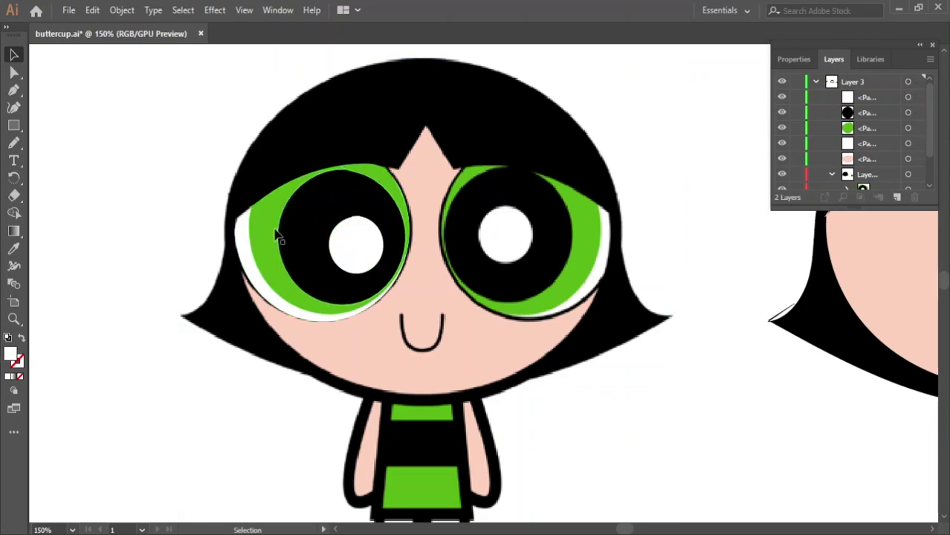
{"action": "left_click_drag", "start_coordinate": [276, 223], "coordinate": [124, 242]}
{"action": "key", "text": "ctrl+z"}
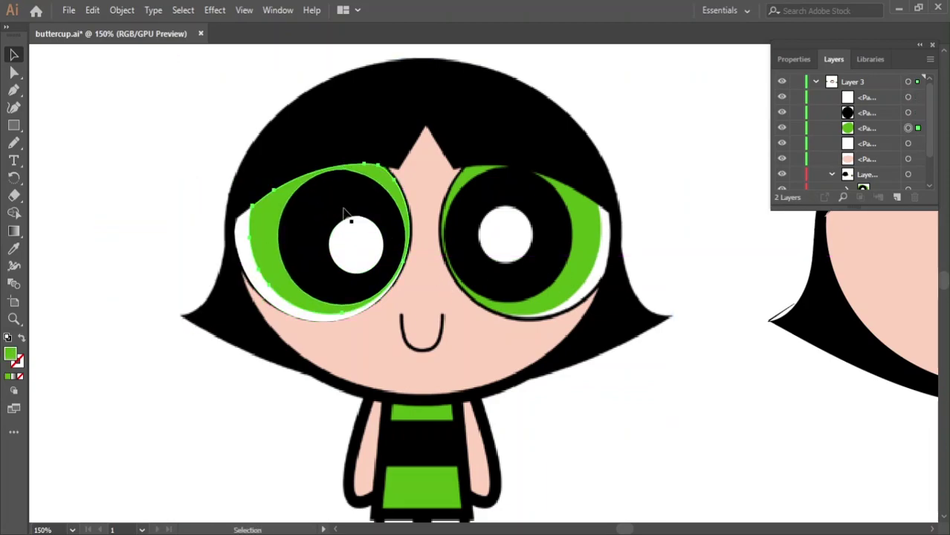
- Select the pupil, highlight and white of the eye and shift them aside
{"action": "key", "text": "v"}
{"action": "left_click", "coordinate": [284, 238], "text": "shift"}
{"action": "left_click", "coordinate": [341, 237], "text": "shift"}
{"action": "left_click", "coordinate": [249, 255], "text": "shift"}
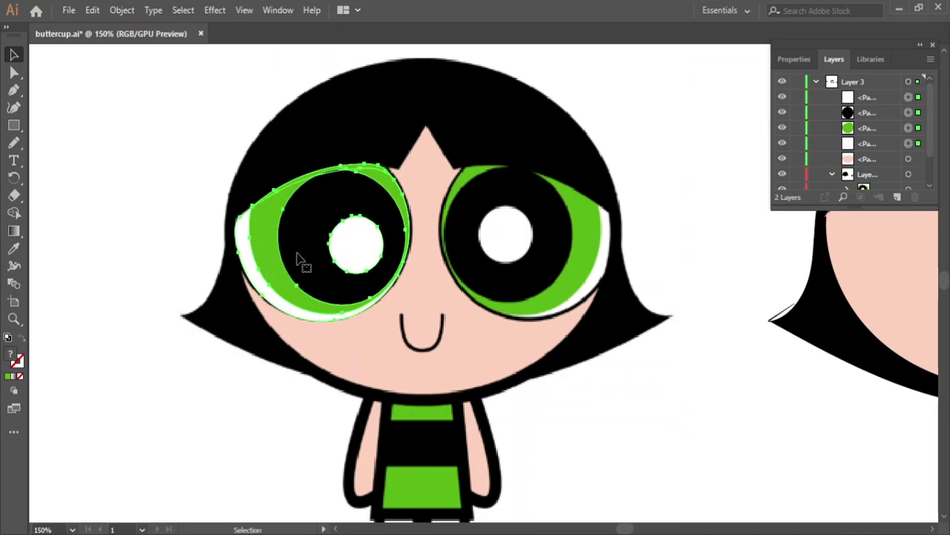
{"action": "mouse_move", "coordinate": [336, 212]}
{"action": "left_mouse_down"}
{"action": "mouse_move", "coordinate": [109, 253]}
{"action": "mouse_move", "coordinate": [349, 214]}
{"action": "left_mouse_up"}
- Put the white highlight and the green iris back onto the left eye
{"action": "left_click", "coordinate": [191, 174]}
{"action": "left_click_drag", "start_coordinate": [82, 205], "coordinate": [324, 187]}
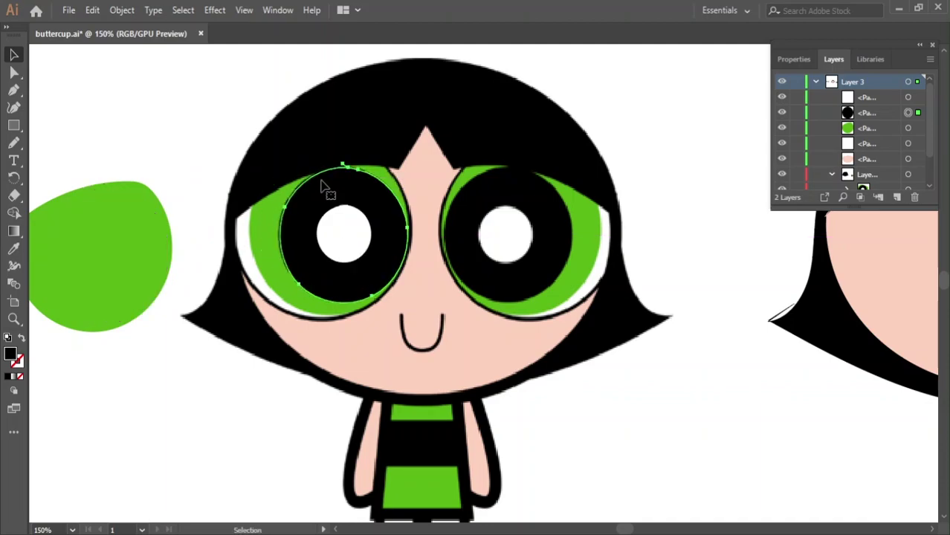
{"action": "left_click", "coordinate": [115, 187]}
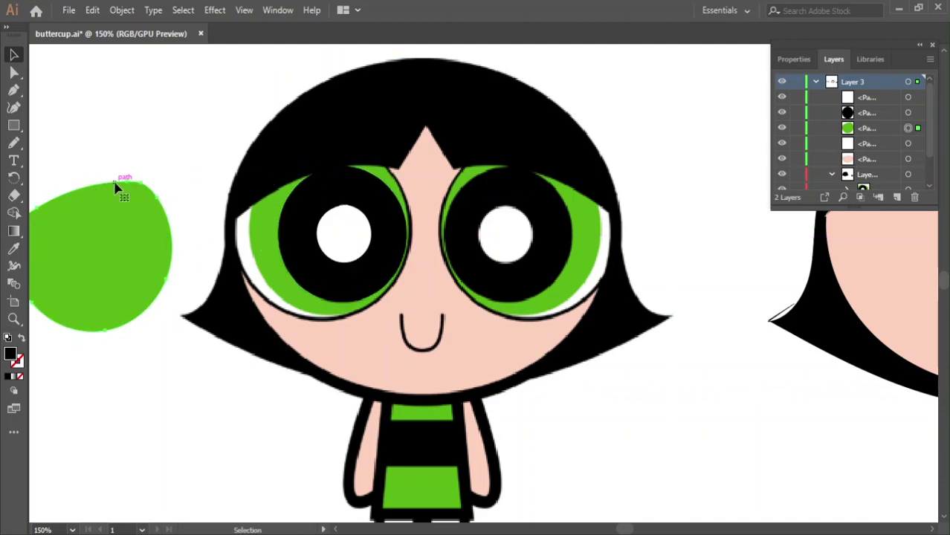
{"action": "double_click", "coordinate": [115, 187]}
{"action": "key", "text": "Escape"}
{"action": "mouse_move", "coordinate": [51, 197]}
{"action": "left_mouse_down"}
{"action": "mouse_move", "coordinate": [281, 173]}
{"action": "mouse_move", "coordinate": [294, 190]}
{"action": "left_mouse_up"}
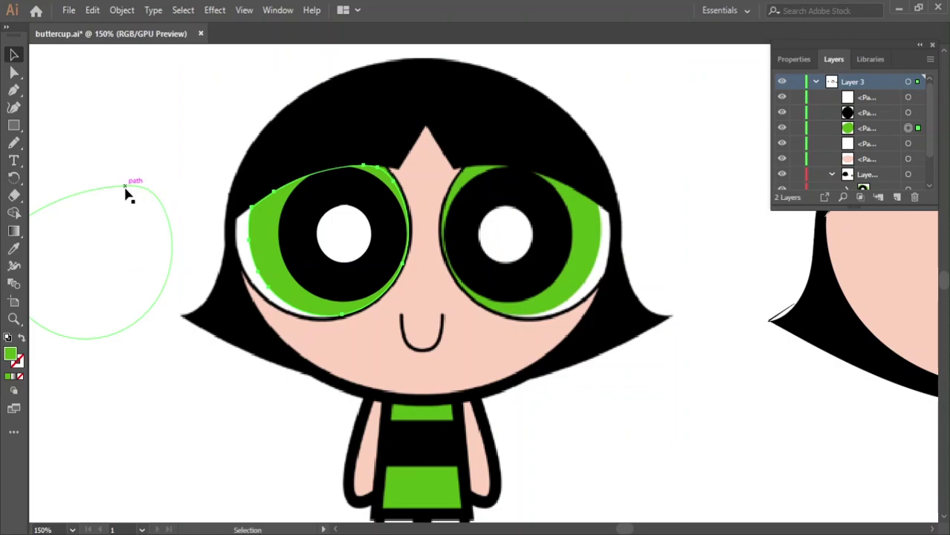
- Move the white eye shape back, undo an accidental head move, and select all eye parts
{"action": "left_click_drag", "start_coordinate": [179, 187], "coordinate": [362, 172]}
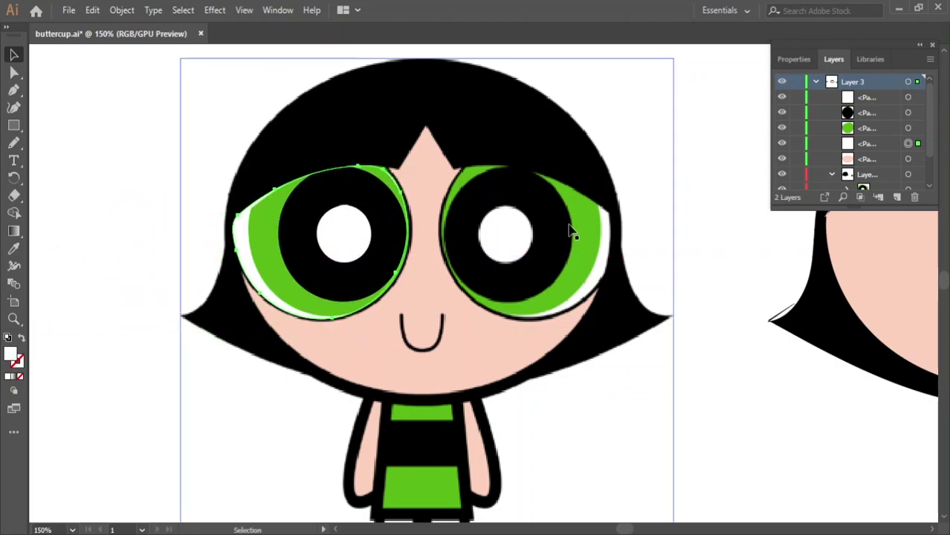
{"action": "left_click_drag", "start_coordinate": [417, 327], "coordinate": [437, 271]}
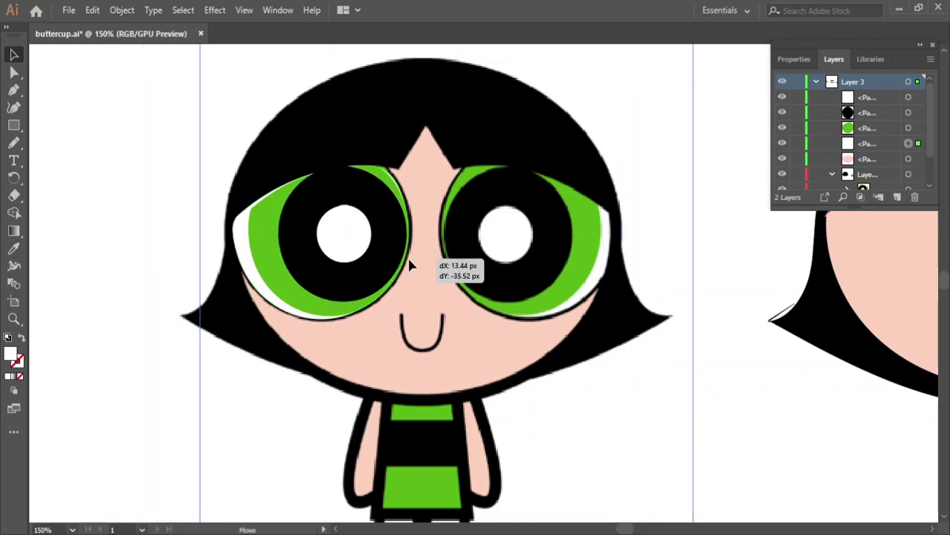
{"action": "key", "text": "ctrl+z"}
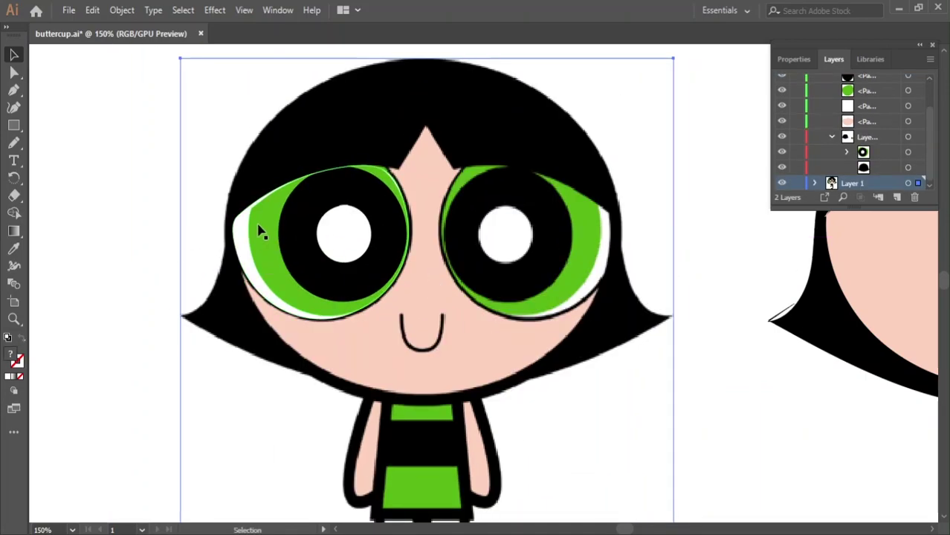
{"action": "left_click", "coordinate": [251, 238]}
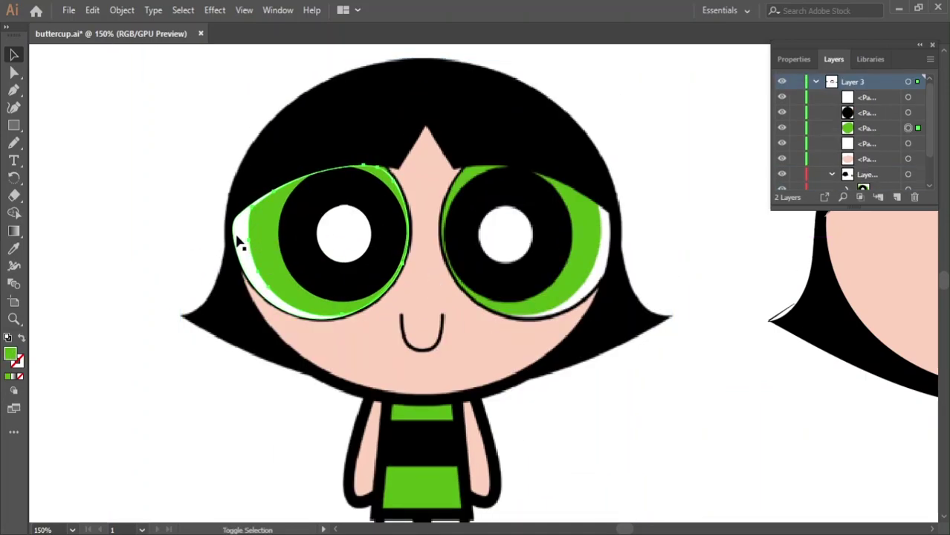
{"action": "right_click", "coordinate": [333, 217]}
- Group the eye shapes, lock Layer 1, and place the eye group on the larger face's left side
{"action": "left_click", "coordinate": [382, 300]}
{"action": "key", "text": "ctrl+1"}
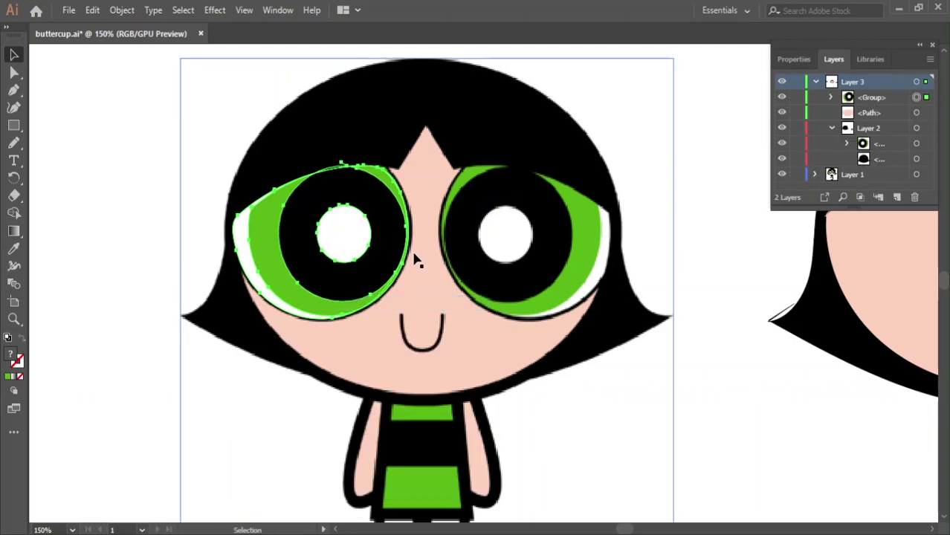
{"action": "left_click", "coordinate": [796, 174]}
{"action": "left_click_drag", "start_coordinate": [366, 239], "coordinate": [770, 226]}
{"action": "left_click_drag", "start_coordinate": [838, 269], "coordinate": [502, 298]}
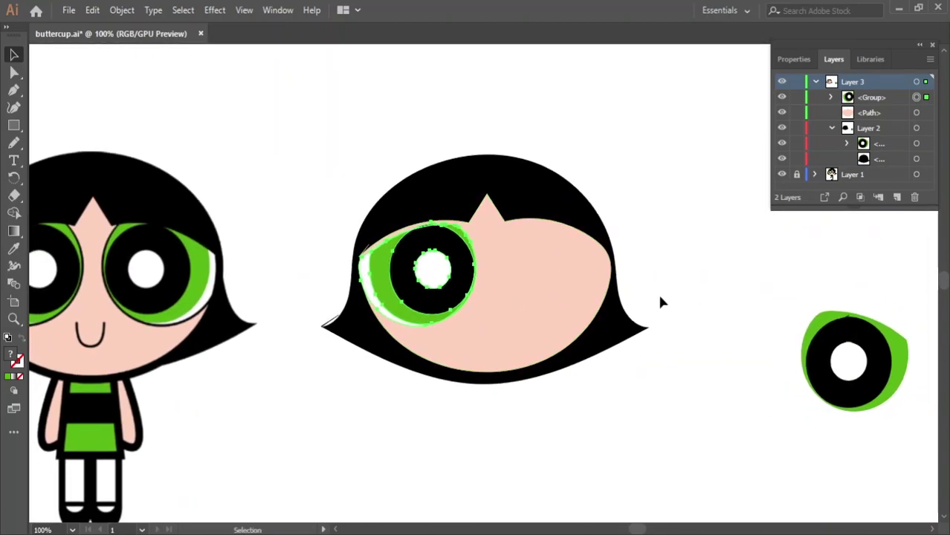
- Try nudging the pink face left, then undo the change
{"action": "left_click_drag", "start_coordinate": [476, 327], "coordinate": [479, 328]}
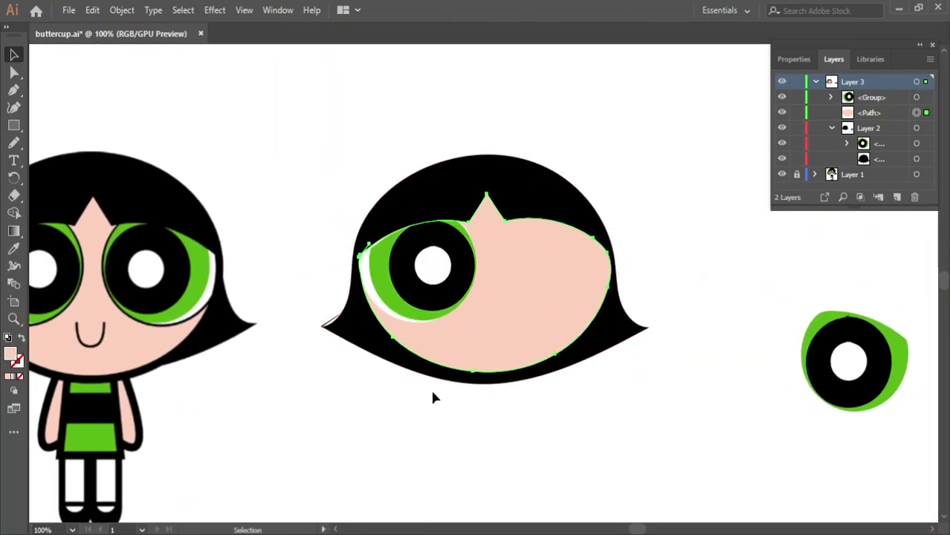
{"action": "key", "text": "Left"}
{"action": "key", "text": "Left"}
{"action": "key", "text": "Left"}
{"action": "key", "text": "ctrl+z"}
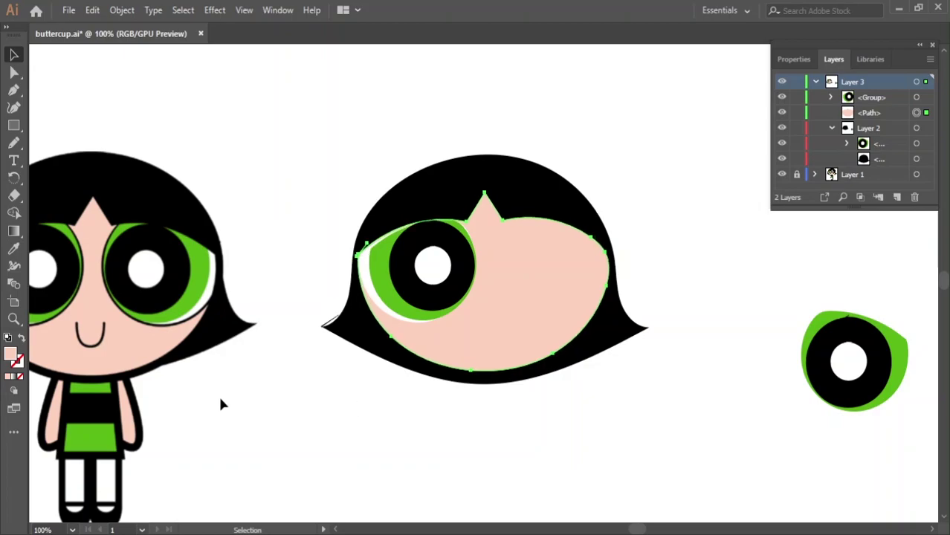
{"action": "key", "text": "ctrl+z"}
{"action": "key", "text": "ctrl+z"}
{"action": "key", "text": "ctrl+z"}
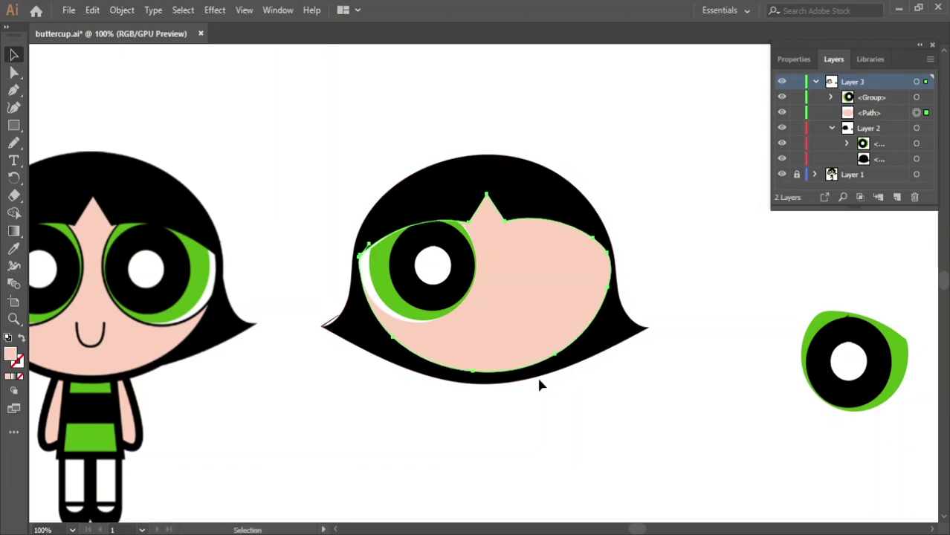
- Nudge the eye group two steps right and bring both heads back into view
{"action": "left_click", "coordinate": [433, 276]}
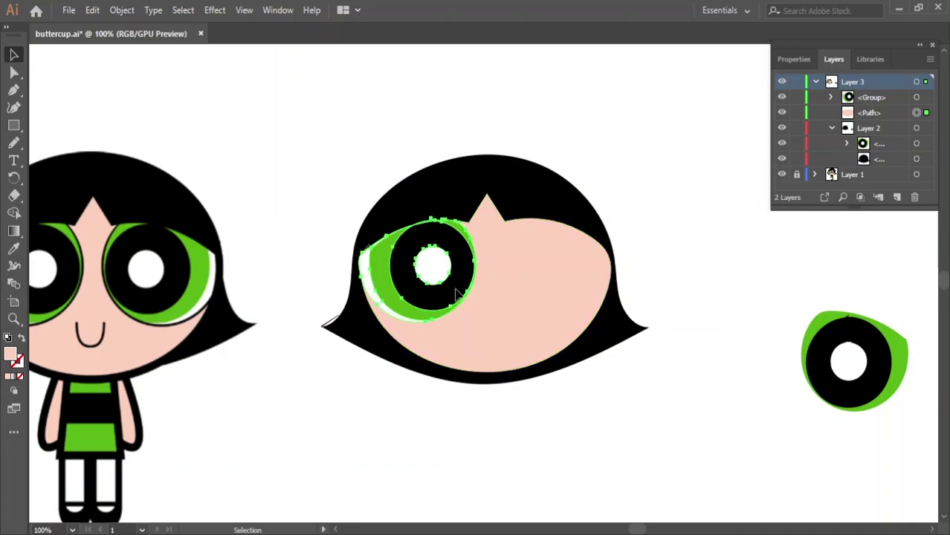
{"action": "scroll", "coordinate": [519, 375], "scroll_direction": "up", "scroll_amount": 2}
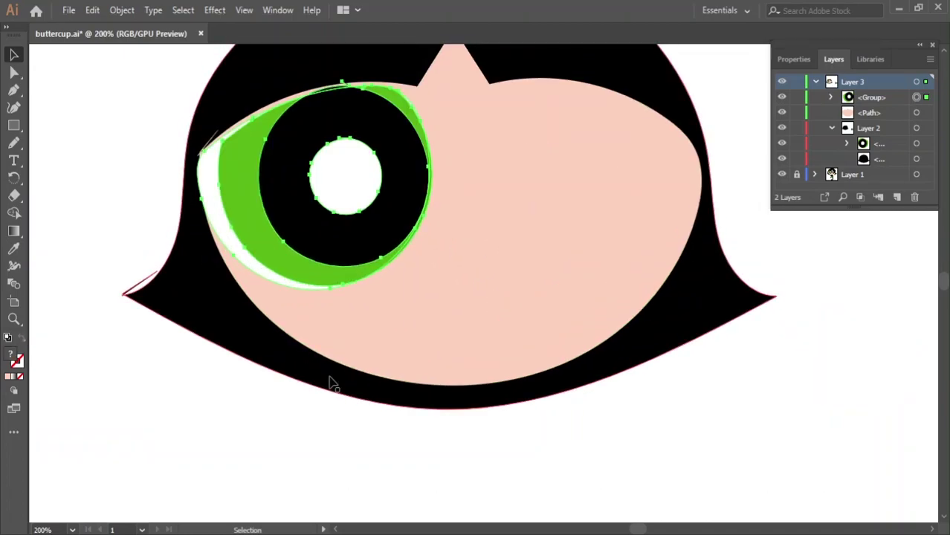
{"action": "key", "text": "Right"}
{"action": "key", "text": "Right"}
{"action": "key", "text": "Right"}
{"action": "key", "text": "Right"}
{"action": "key", "text": "Right"}
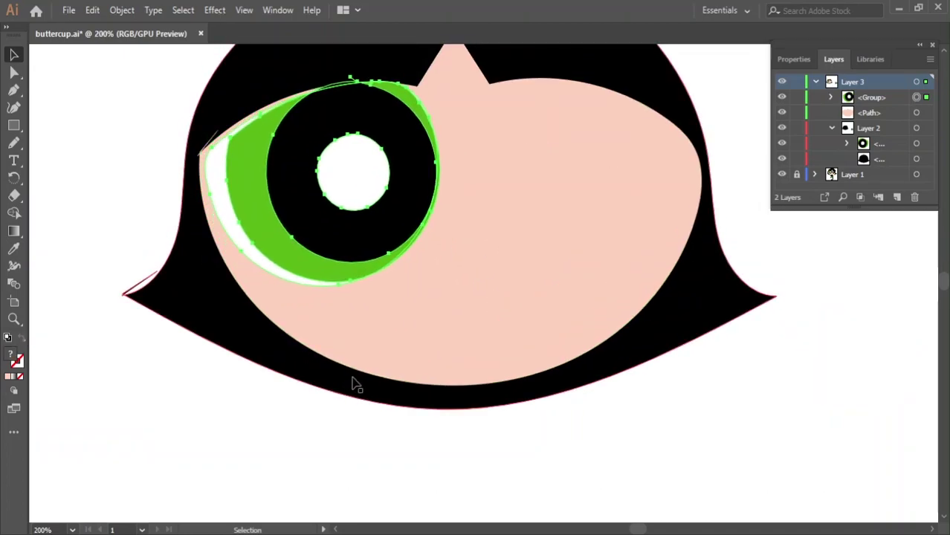
{"action": "key", "text": "Right"}
{"action": "key", "text": "Right"}
{"action": "key", "text": "Right"}
{"action": "key", "text": "Right"}
{"action": "scroll", "coordinate": [303, 394], "scroll_direction": "down", "scroll_amount": 2}
{"action": "scroll", "coordinate": [303, 393], "scroll_direction": "down", "scroll_amount": 1}
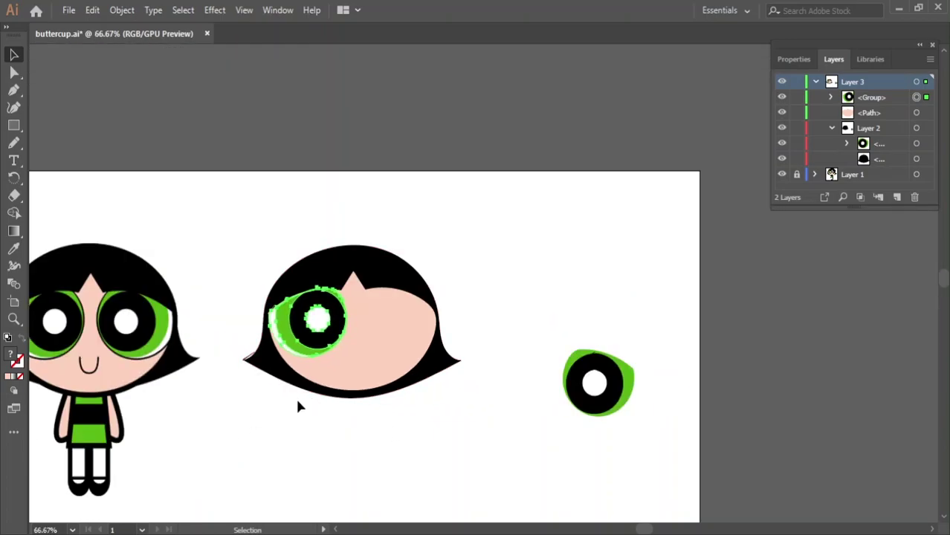
{"action": "left_click_drag", "start_coordinate": [297, 397], "coordinate": [476, 338]}
{"action": "scroll", "coordinate": [476, 339], "scroll_direction": "up", "scroll_amount": 1}
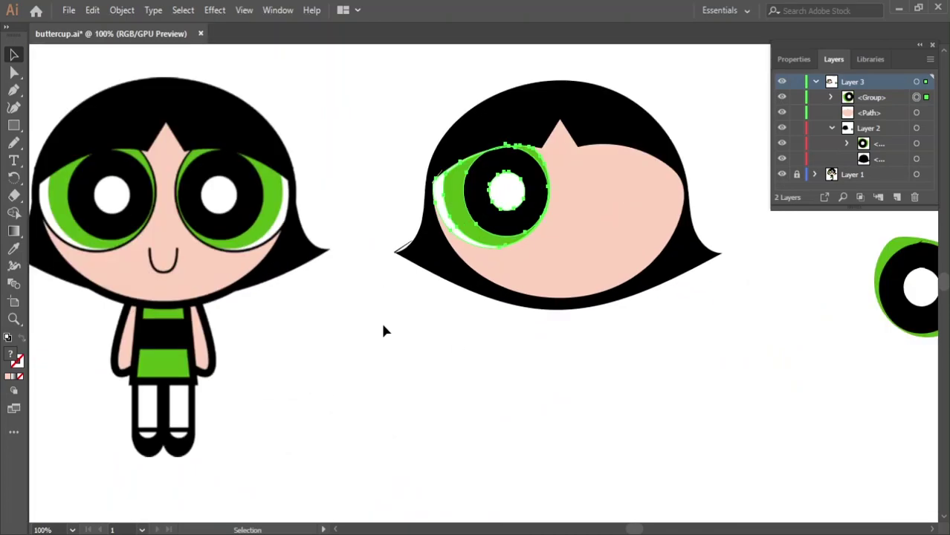
- Move the eye below the larger face and delete the stray eye at the right edge
{"action": "left_click", "coordinate": [557, 429]}
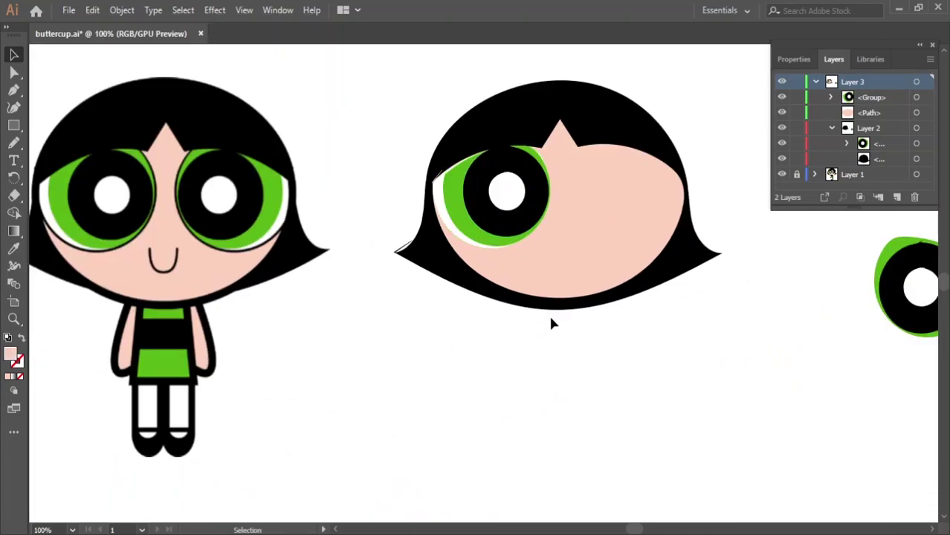
{"action": "left_click_drag", "start_coordinate": [463, 169], "coordinate": [356, 384]}
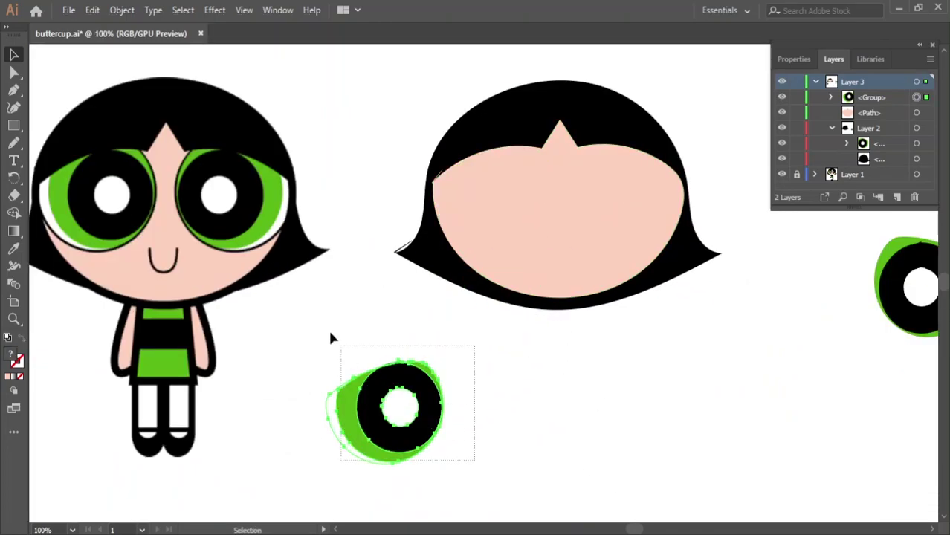
{"action": "left_click", "coordinate": [911, 331]}
{"action": "key", "text": "Delete"}
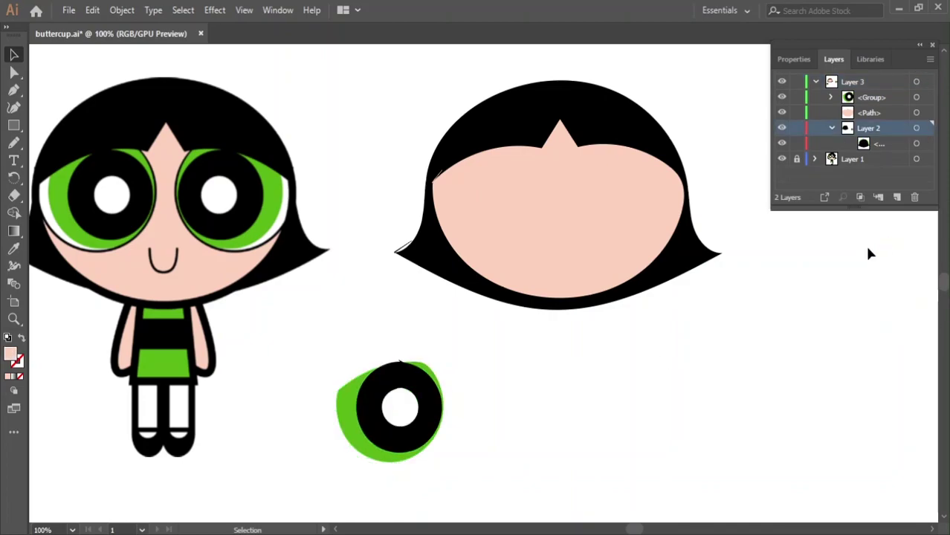
- Duplicate the eye to its right and reflect the copy to mirror it
{"action": "left_click_drag", "start_coordinate": [446, 472], "coordinate": [301, 361]}
{"action": "right_click", "coordinate": [411, 372]}
{"action": "left_click", "coordinate": [271, 392]}
{"action": "left_click", "coordinate": [386, 387]}
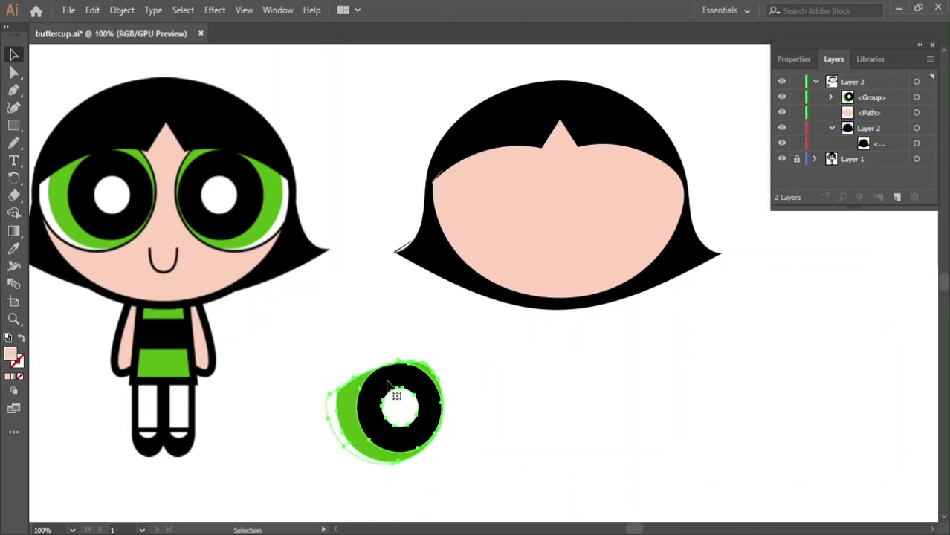
{"action": "left_click_drag", "start_coordinate": [387, 386], "coordinate": [568, 389]}
{"action": "right_click", "coordinate": [567, 385]}
{"action": "mouse_move", "coordinate": [610, 293]}
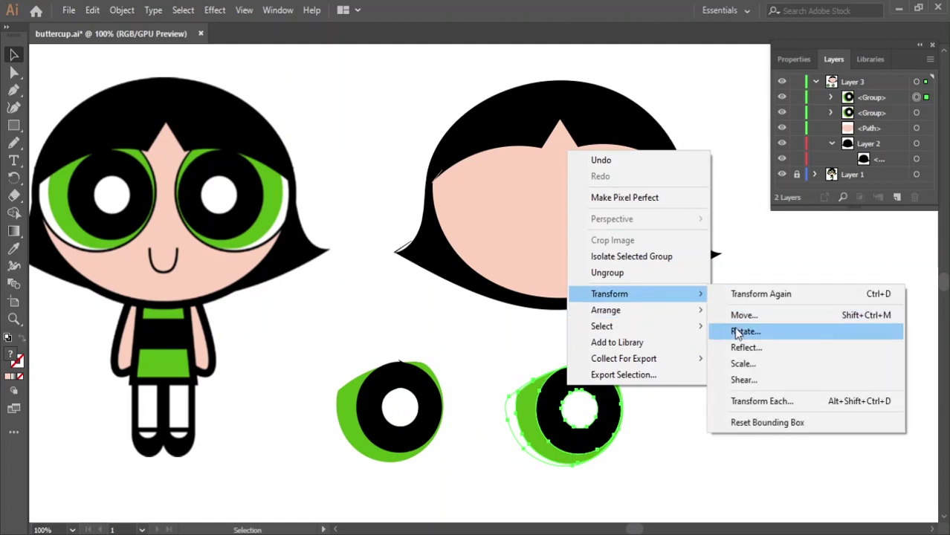
{"action": "left_click", "coordinate": [746, 347]}
{"action": "left_click", "coordinate": [468, 369]}
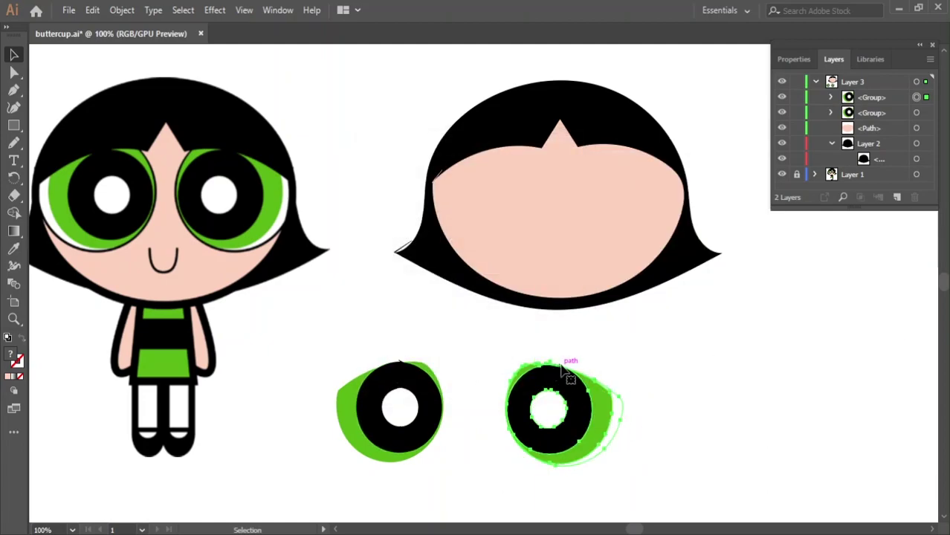
- Place the mirrored eye on the face's right side and the original eye on its left
{"action": "left_click_drag", "start_coordinate": [566, 374], "coordinate": [634, 156]}
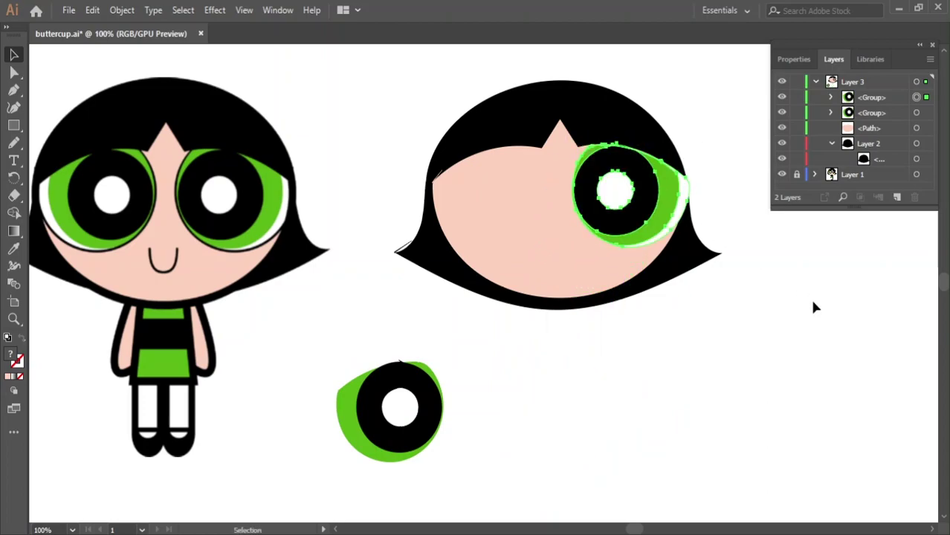
{"action": "key", "text": "Left"}
{"action": "key", "text": "Left"}
{"action": "key", "text": "Left"}
{"action": "key", "text": "Left"}
{"action": "key", "text": "Left"}
{"action": "key", "text": "Left"}
{"action": "key", "text": "Left"}
{"action": "key", "text": "Left"}
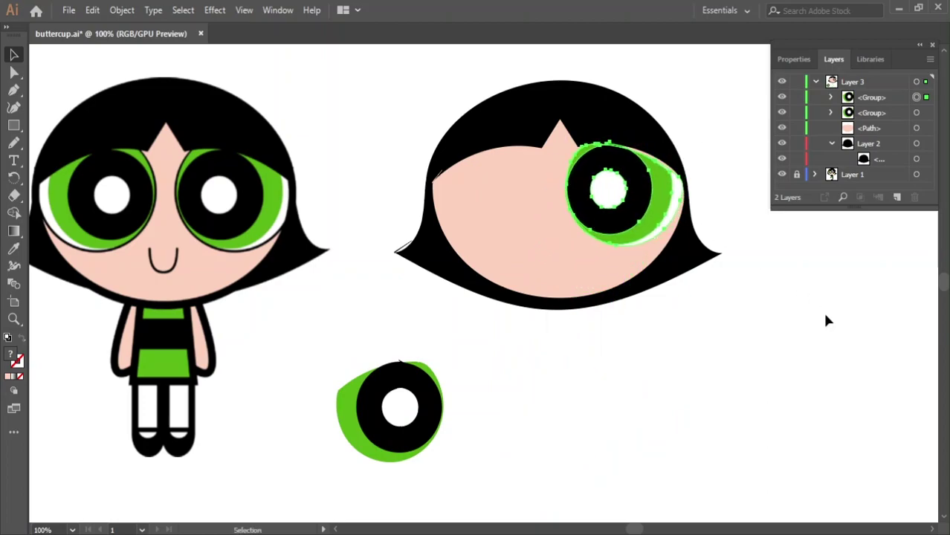
{"action": "key", "text": "Down"}
{"action": "key", "text": "Down"}
{"action": "key", "text": "Down"}
{"action": "key", "text": "Down"}
{"action": "key", "text": "Down"}
{"action": "key", "text": "Down"}
{"action": "key", "text": "Down"}
{"action": "key", "text": "Down"}
{"action": "key", "text": "Up"}
{"action": "key", "text": "Up"}
{"action": "key", "text": "Up"}
{"action": "key", "text": "Right"}
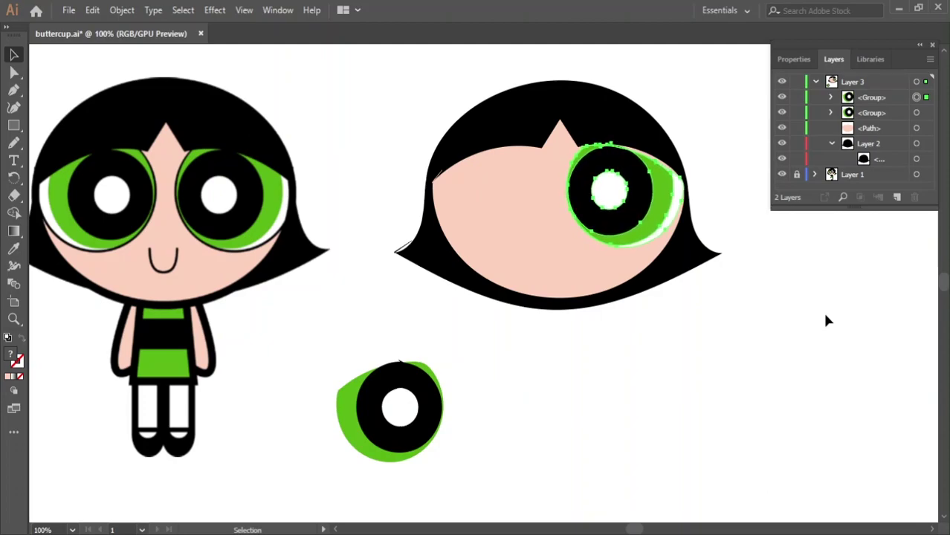
{"action": "key", "text": "Right"}
{"action": "key", "text": "Right"}
{"action": "key", "text": "Right"}
{"action": "key", "text": "Left"}
{"action": "key", "text": "Left"}
{"action": "key", "text": "Up"}
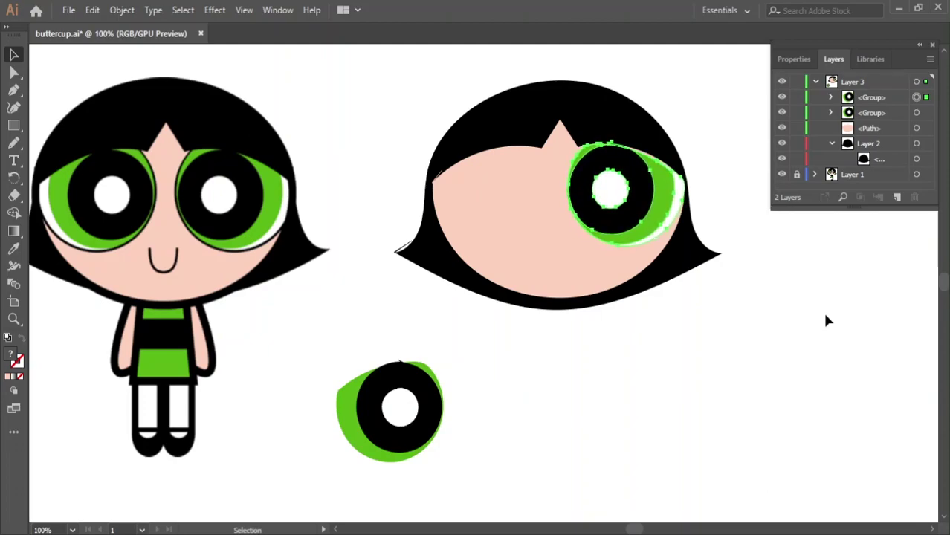
{"action": "key", "text": "Up"}
{"action": "mouse_move", "coordinate": [393, 406]}
{"action": "left_mouse_down"}
{"action": "mouse_move", "coordinate": [493, 173]}
{"action": "mouse_move", "coordinate": [499, 179]}
{"action": "left_mouse_up"}
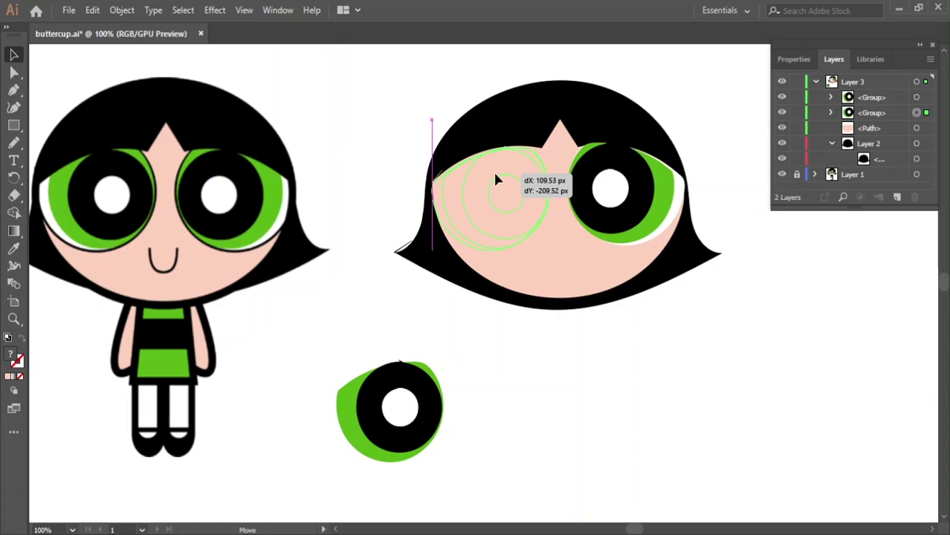
{"action": "left_click_drag", "start_coordinate": [498, 180], "coordinate": [497, 179]}
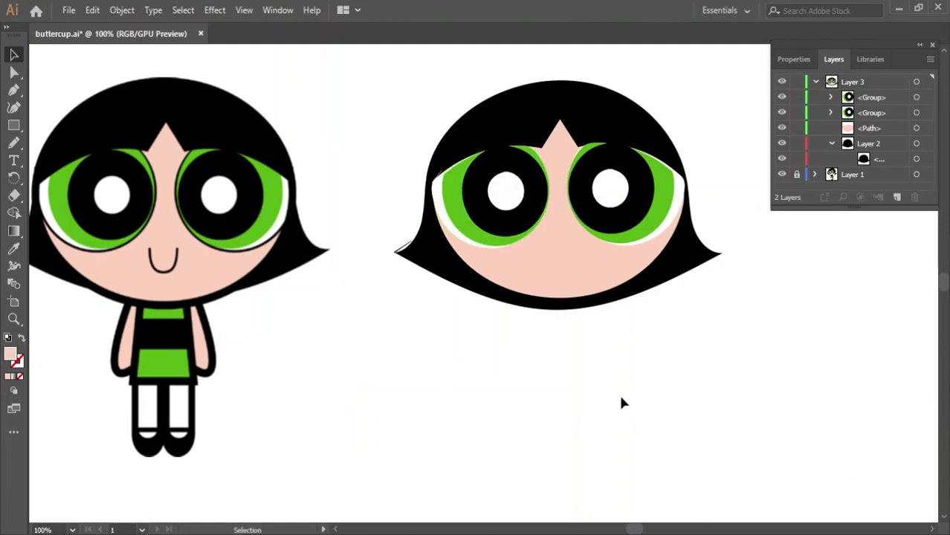
- Fine-tune both eye groups on the rebuilt head using undo and redo, then deselect
{"action": "left_click", "coordinate": [546, 207]}
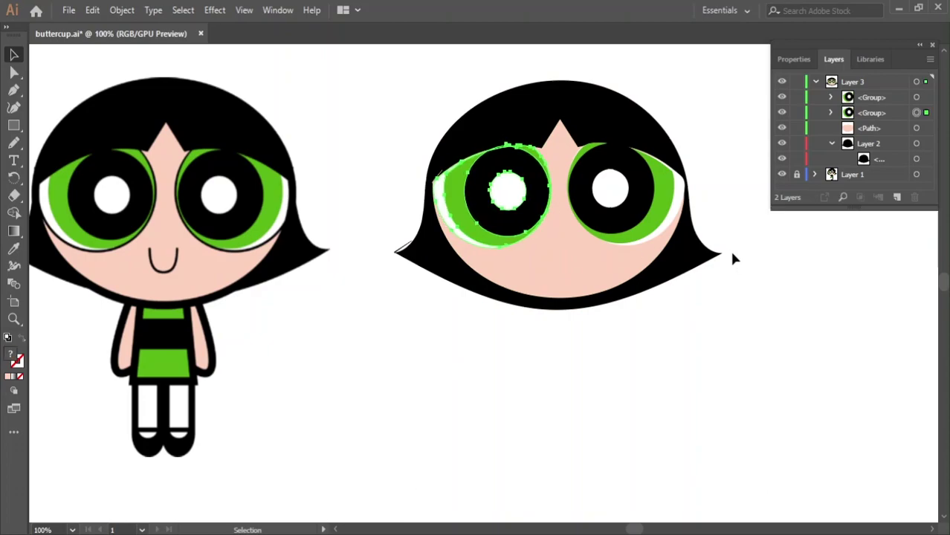
{"action": "left_click", "coordinate": [440, 327]}
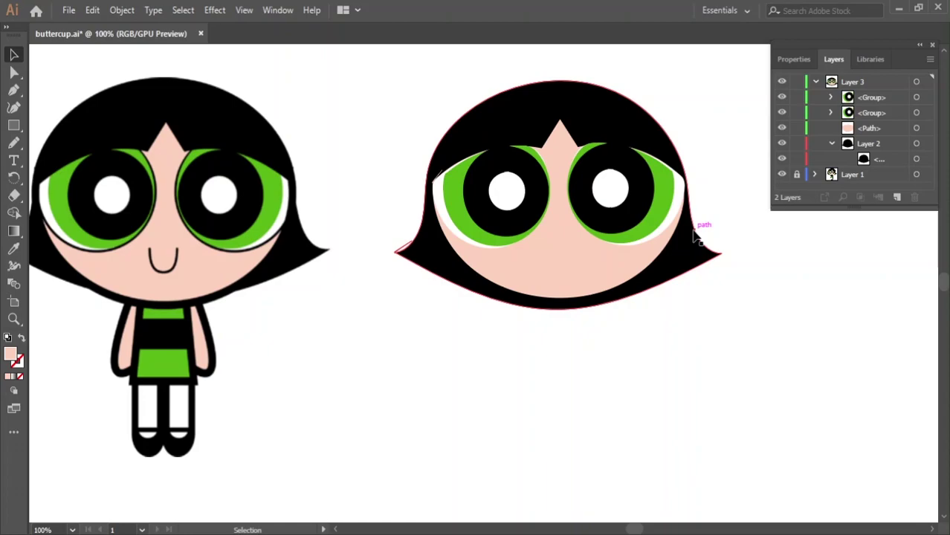
{"action": "key", "text": "ctrl+z"}
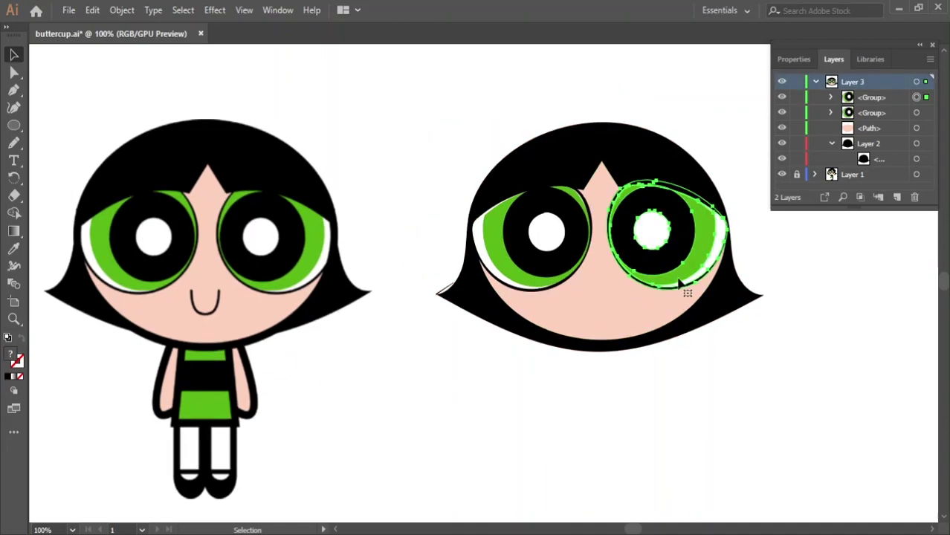
{"action": "key", "text": "ctrl+z"}
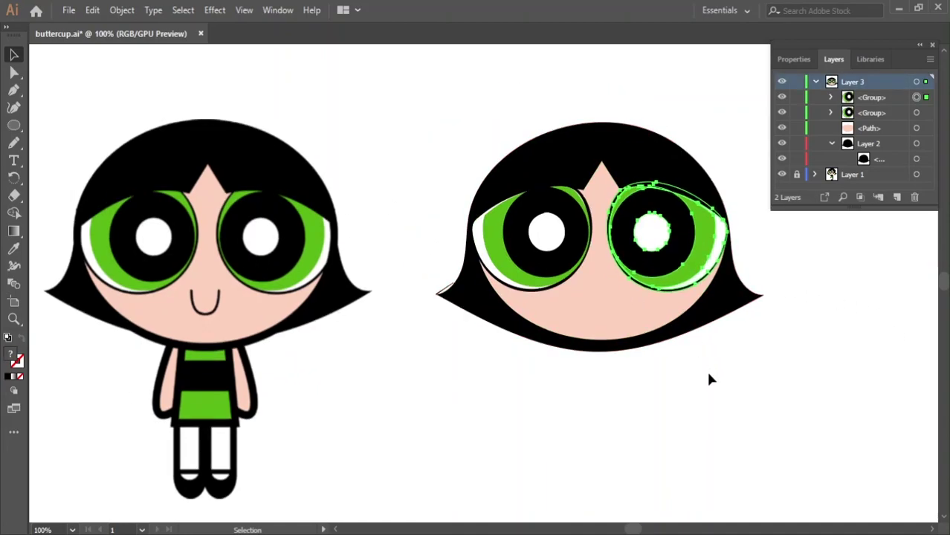
{"action": "key", "text": "ctrl+z"}
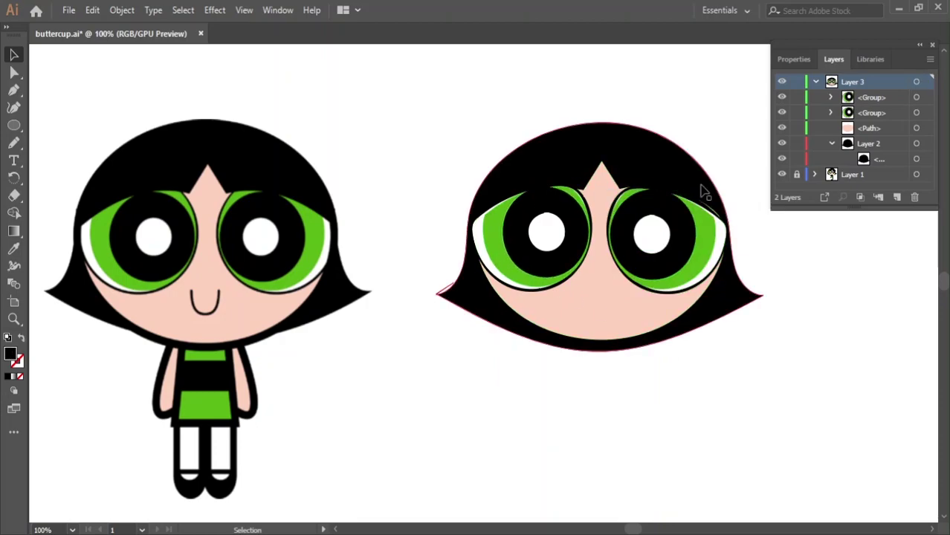
{"action": "key", "text": "ctrl+shift+z"}
{"action": "left_click", "coordinate": [634, 387]}
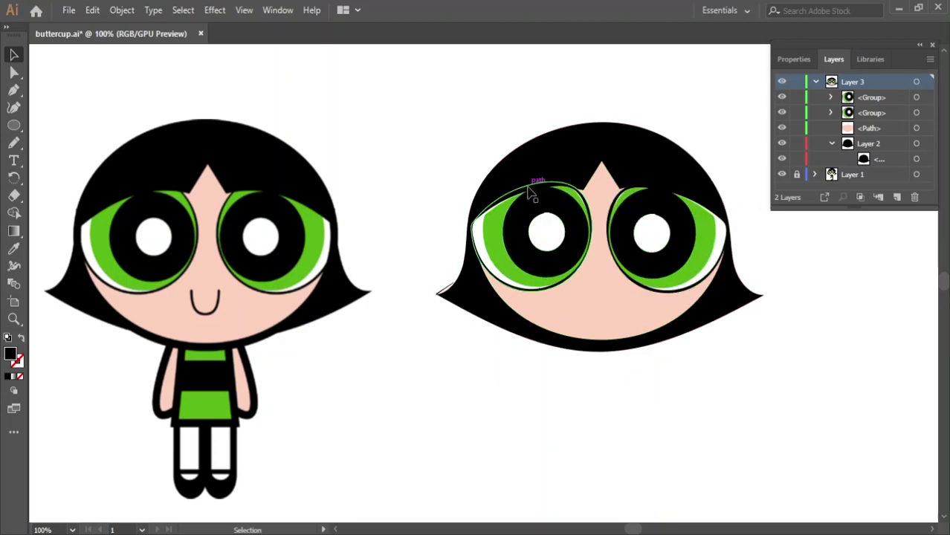
{"action": "left_click", "coordinate": [498, 207]}
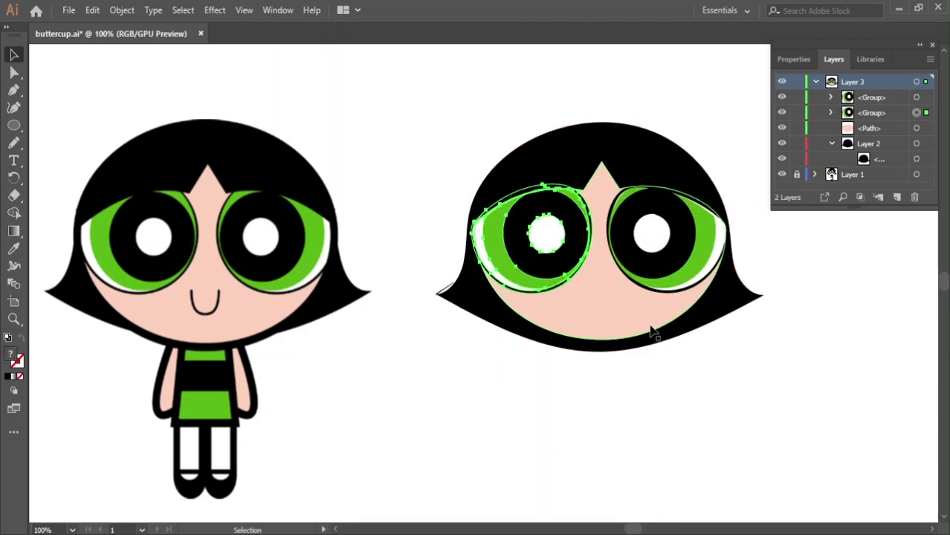
{"action": "left_click", "coordinate": [616, 382]}
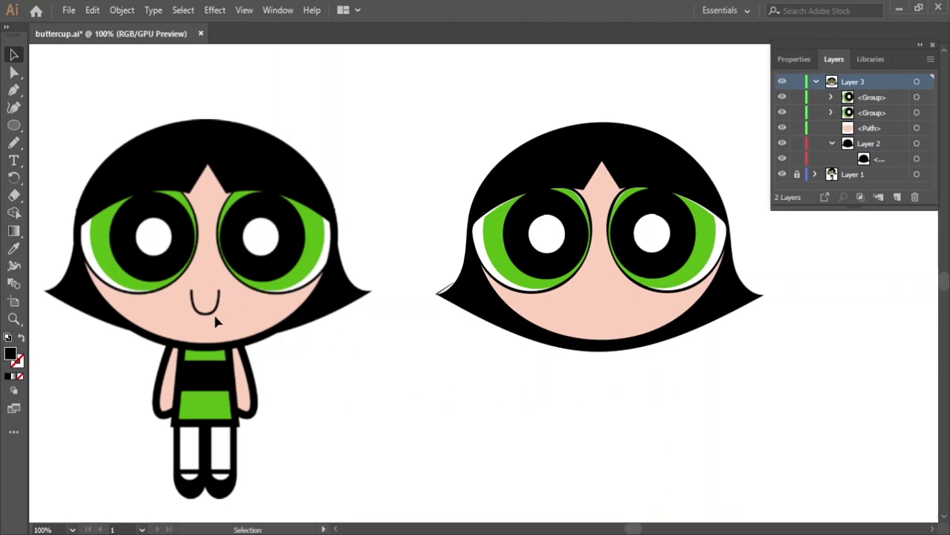
- Zoom in on the mouth and make a first Pencil tracing of the U shape, then undo it
{"action": "scroll", "coordinate": [112, 303], "scroll_direction": "up", "scroll_amount": 3}
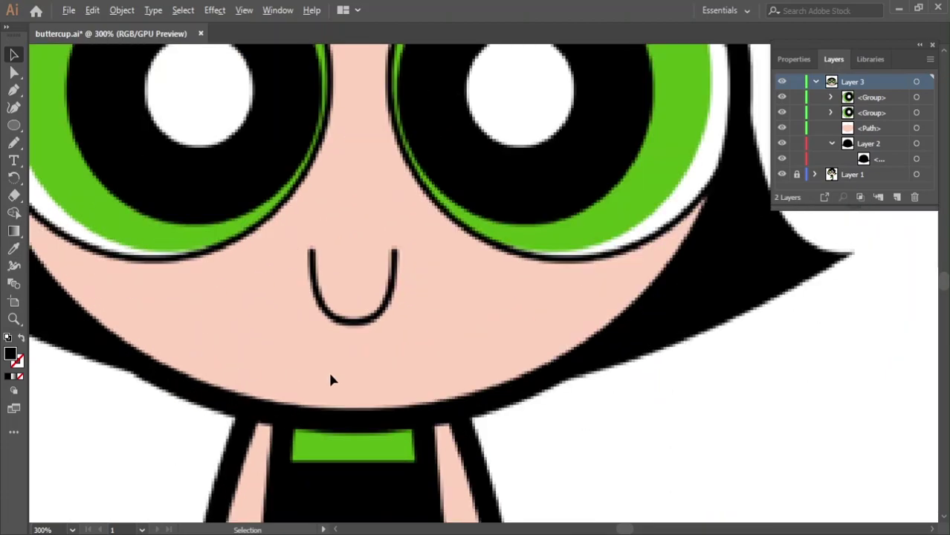
{"action": "scroll", "coordinate": [328, 370], "scroll_direction": "down", "scroll_amount": 4}
{"action": "scroll", "coordinate": [308, 348], "scroll_direction": "up", "scroll_amount": 4}
{"action": "scroll", "coordinate": [416, 305], "scroll_direction": "up", "scroll_amount": 2}
{"action": "scroll", "coordinate": [419, 317], "scroll_direction": "up", "scroll_amount": 1}
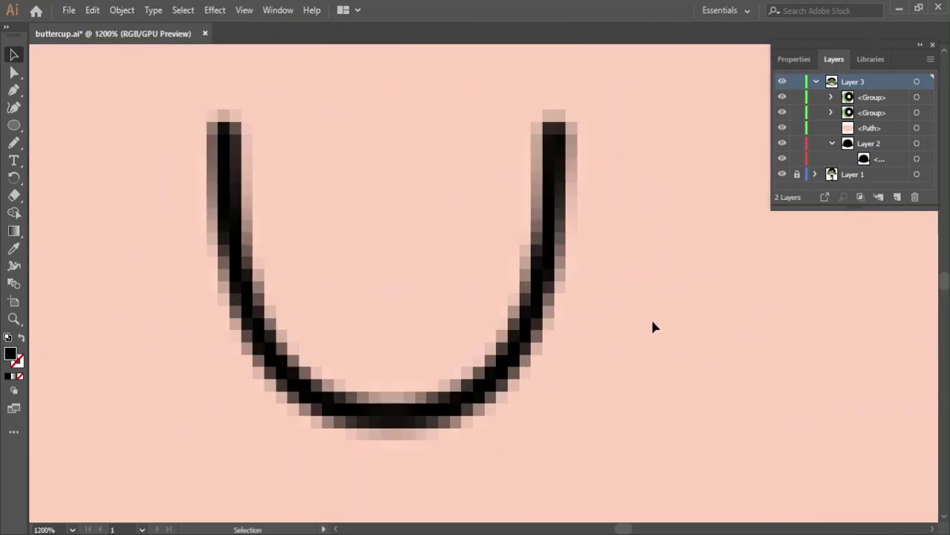
{"action": "left_click", "coordinate": [14, 142]}
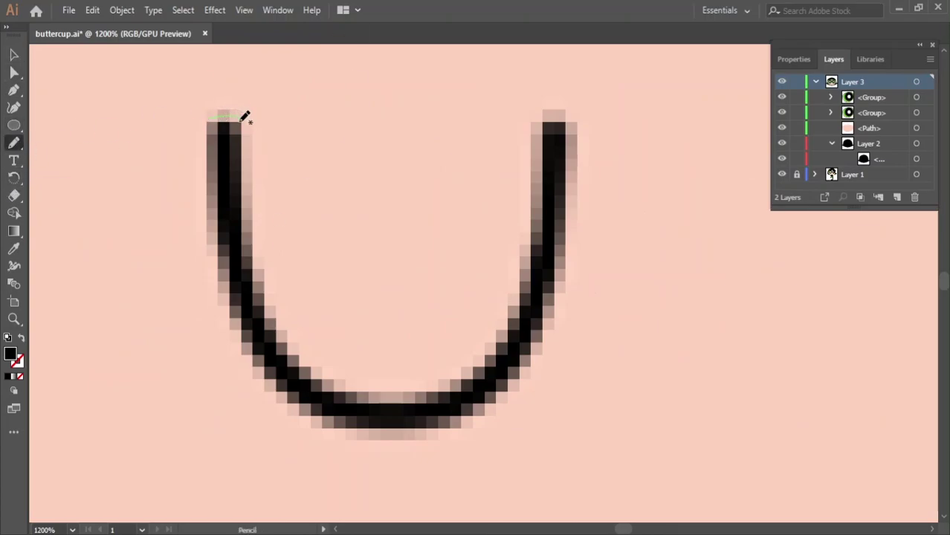
{"action": "left_click_drag", "start_coordinate": [250, 222], "coordinate": [355, 395]}
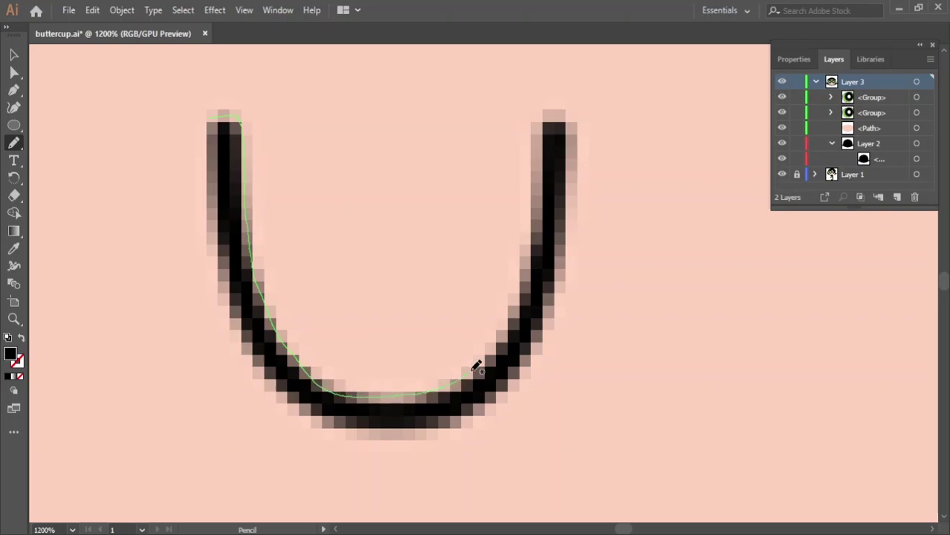
{"action": "mouse_move", "coordinate": [473, 371]}
{"action": "left_mouse_down"}
{"action": "mouse_move", "coordinate": [529, 281]}
{"action": "mouse_move", "coordinate": [536, 170]}
{"action": "mouse_move", "coordinate": [564, 255]}
{"action": "left_mouse_up"}
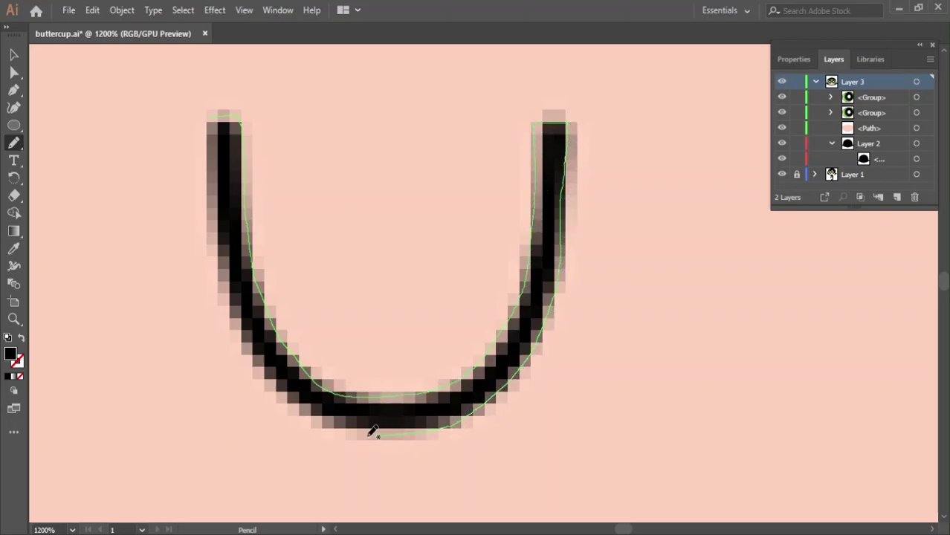
{"action": "left_click_drag", "start_coordinate": [223, 272], "coordinate": [212, 117]}
{"action": "key", "text": "ctrl+z"}
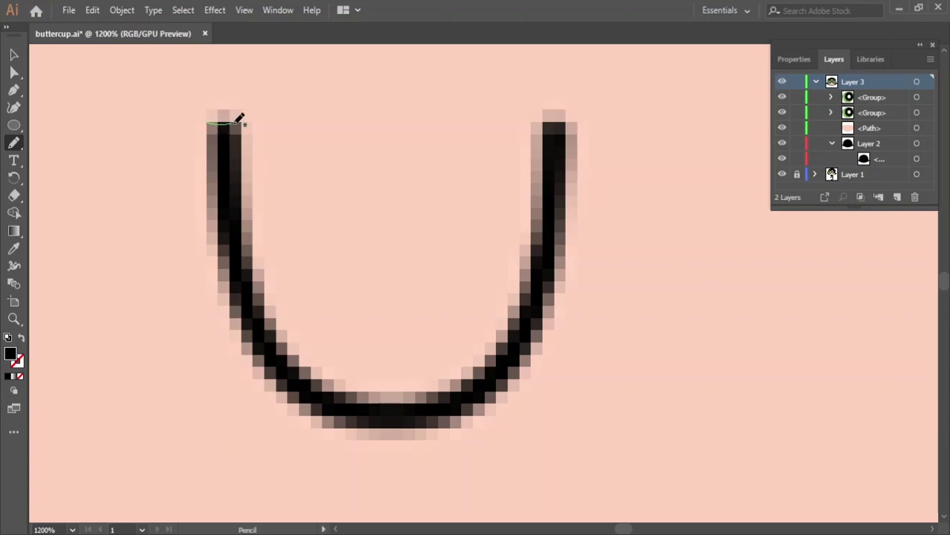
- Retrace the mouth's inner and outer edges with the Pencil until the outline closes
{"action": "mouse_move", "coordinate": [250, 245]}
{"action": "left_mouse_down"}
{"action": "mouse_move", "coordinate": [282, 333]}
{"action": "mouse_move", "coordinate": [356, 395]}
{"action": "mouse_move", "coordinate": [461, 385]}
{"action": "mouse_move", "coordinate": [525, 318]}
{"action": "mouse_move", "coordinate": [546, 222]}
{"action": "mouse_move", "coordinate": [545, 123]}
{"action": "left_mouse_up"}
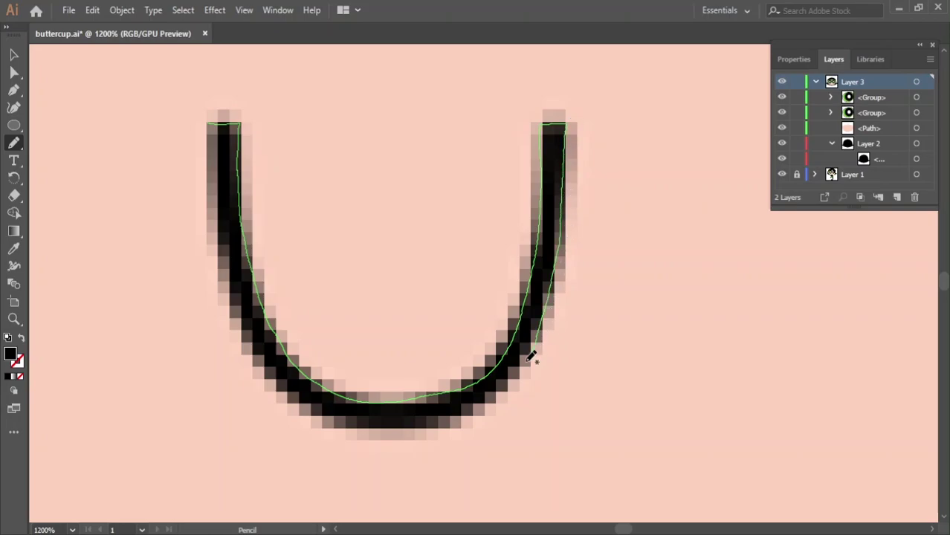
{"action": "mouse_move", "coordinate": [532, 357]}
{"action": "left_mouse_down"}
{"action": "mouse_move", "coordinate": [476, 394]}
{"action": "mouse_move", "coordinate": [381, 416]}
{"action": "mouse_move", "coordinate": [318, 397]}
{"action": "mouse_move", "coordinate": [269, 352]}
{"action": "mouse_move", "coordinate": [234, 276]}
{"action": "mouse_move", "coordinate": [211, 122]}
{"action": "left_mouse_up"}
{"action": "key", "text": "ctrl+shift+a"}
{"action": "mouse_move", "coordinate": [240, 198]}
{"action": "left_mouse_down"}
{"action": "mouse_move", "coordinate": [269, 323]}
{"action": "mouse_move", "coordinate": [360, 398]}
{"action": "mouse_move", "coordinate": [388, 394]}
{"action": "left_mouse_up"}
{"action": "key", "text": "ctrl+z"}
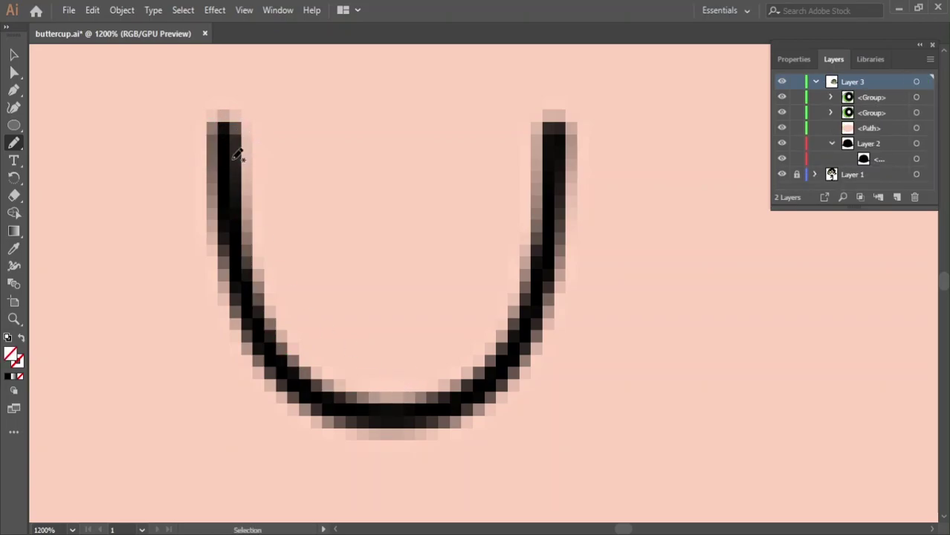
{"action": "left_click_drag", "start_coordinate": [221, 152], "coordinate": [234, 117]}
{"action": "mouse_move", "coordinate": [243, 165]}
{"action": "left_mouse_down"}
{"action": "mouse_move", "coordinate": [251, 261]}
{"action": "mouse_move", "coordinate": [293, 361]}
{"action": "mouse_move", "coordinate": [378, 392]}
{"action": "mouse_move", "coordinate": [460, 392]}
{"action": "mouse_move", "coordinate": [514, 330]}
{"action": "mouse_move", "coordinate": [538, 250]}
{"action": "mouse_move", "coordinate": [542, 163]}
{"action": "left_mouse_up"}
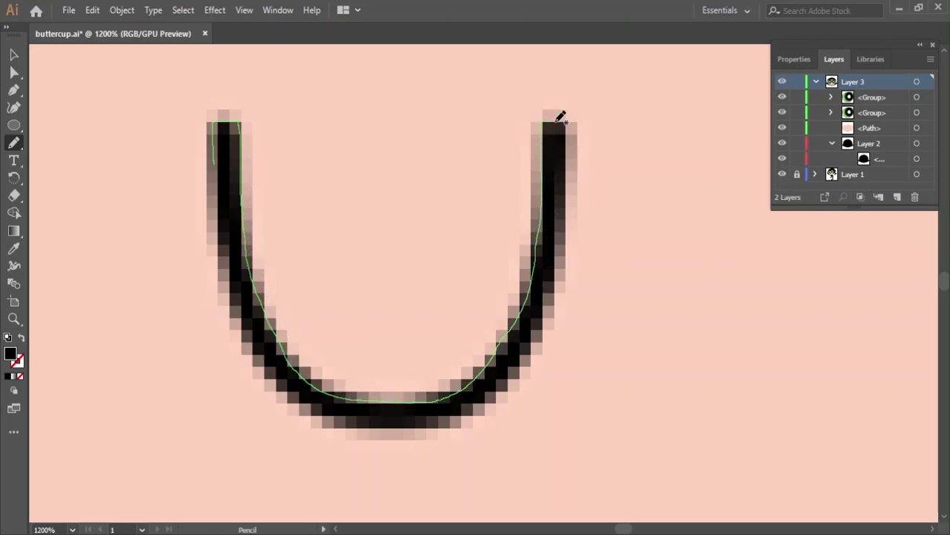
{"action": "mouse_move", "coordinate": [542, 339]}
{"action": "left_mouse_down"}
{"action": "mouse_move", "coordinate": [487, 393]}
{"action": "mouse_move", "coordinate": [415, 421]}
{"action": "mouse_move", "coordinate": [335, 417]}
{"action": "mouse_move", "coordinate": [247, 338]}
{"action": "mouse_move", "coordinate": [229, 267]}
{"action": "mouse_move", "coordinate": [223, 141]}
{"action": "left_mouse_up"}
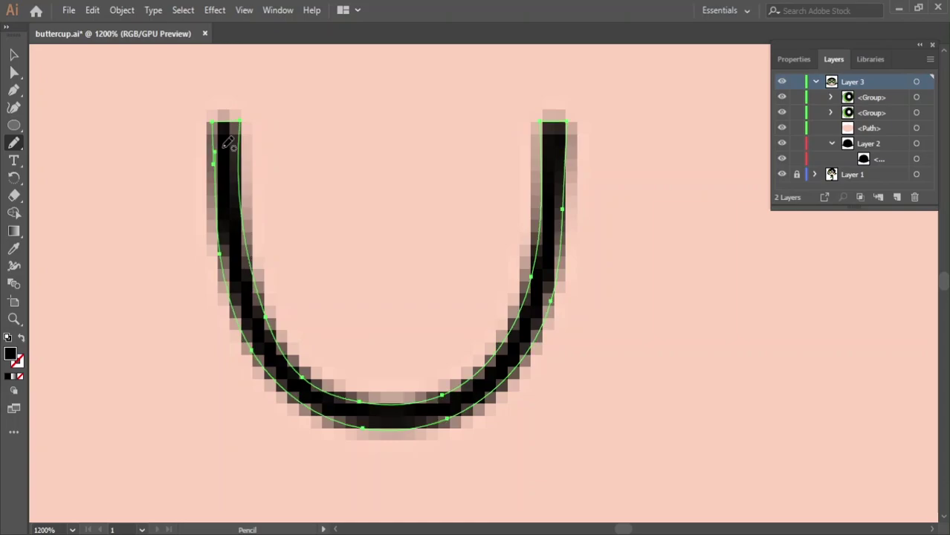
- Fill the traced mouth path with black using the Eyedropper
{"action": "left_click", "coordinate": [13, 54]}
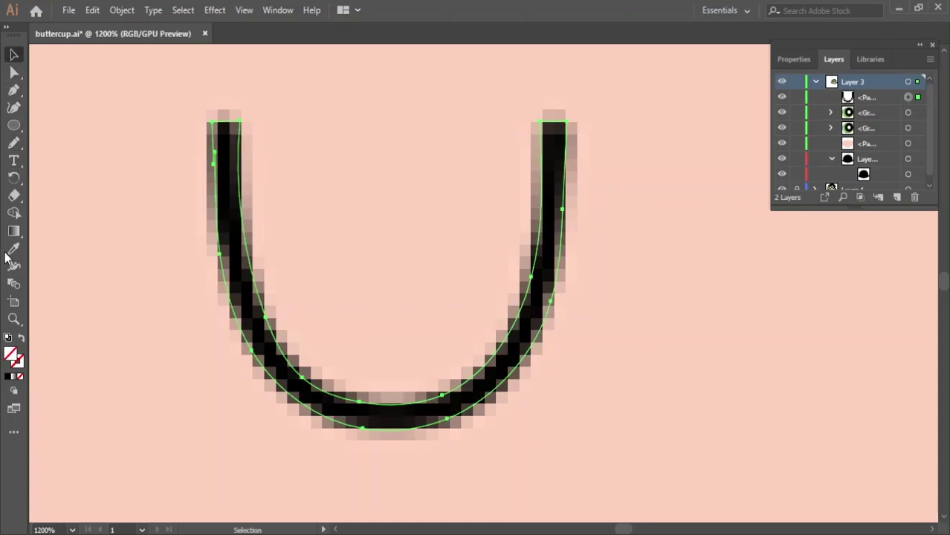
{"action": "left_click", "coordinate": [13, 249]}
{"action": "left_click", "coordinate": [229, 182]}
{"action": "scroll", "coordinate": [311, 213], "scroll_direction": "down", "scroll_amount": 1}
{"action": "scroll", "coordinate": [310, 213], "scroll_direction": "down", "scroll_amount": 4}
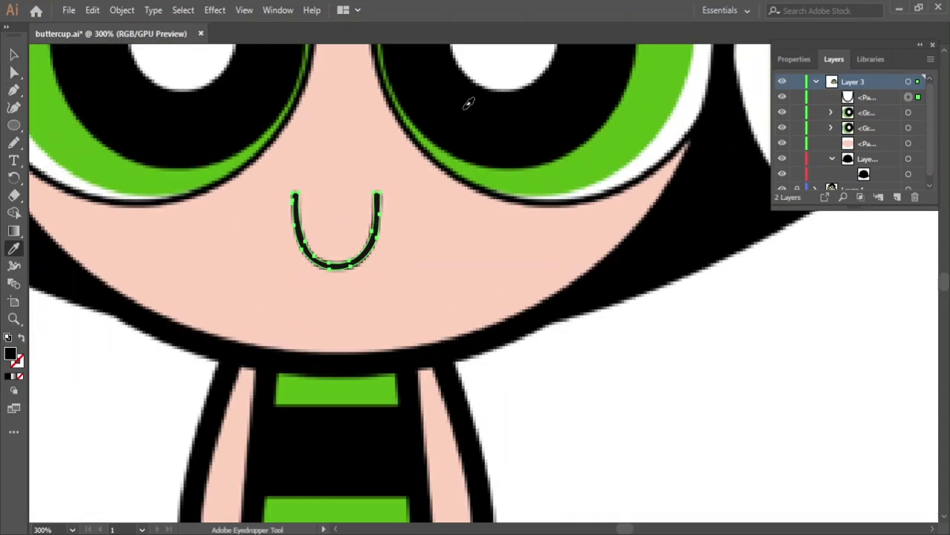
{"action": "scroll", "coordinate": [466, 99], "scroll_direction": "down", "scroll_amount": 1}
- Copy the black mouth onto the right-hand head's face and deselect it
{"action": "key", "text": "v"}
{"action": "scroll", "coordinate": [606, 313], "scroll_direction": "down", "scroll_amount": 2}
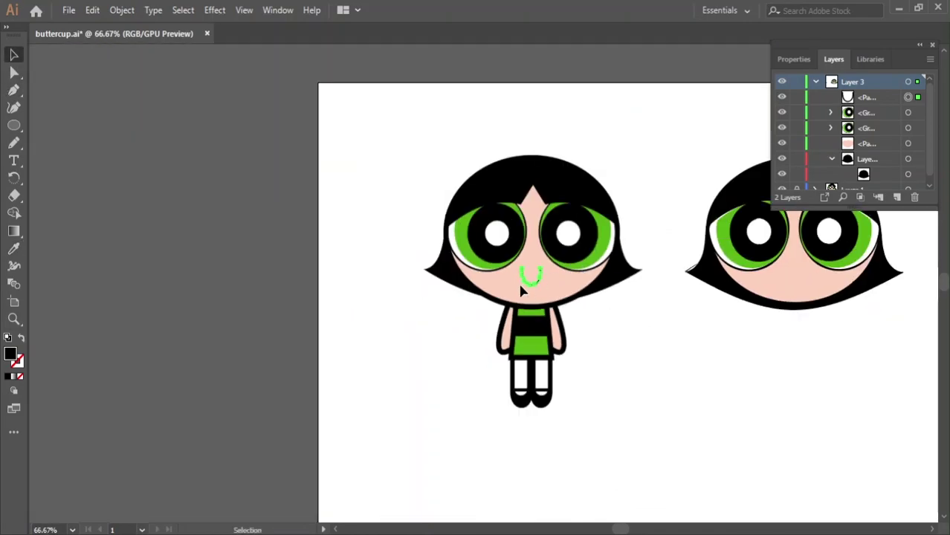
{"action": "left_click_drag", "start_coordinate": [538, 292], "coordinate": [802, 297]}
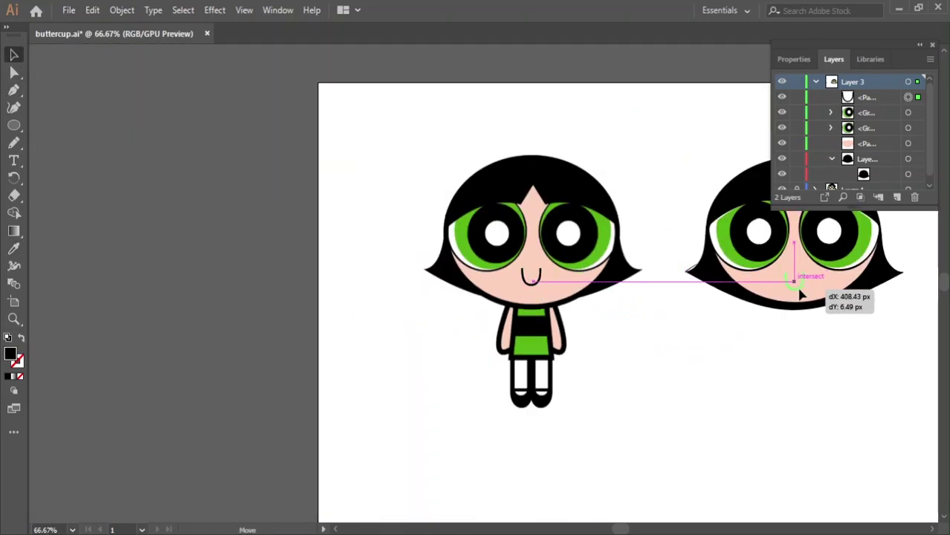
{"action": "left_click", "coordinate": [855, 342]}
- Pan and zoom to bring both characters' torsos and legs into view
{"action": "mouse_move", "coordinate": [855, 342]}
{"action": "left_mouse_down"}
{"action": "mouse_move", "coordinate": [613, 349]}
{"action": "mouse_move", "coordinate": [594, 338]}
{"action": "left_mouse_up"}
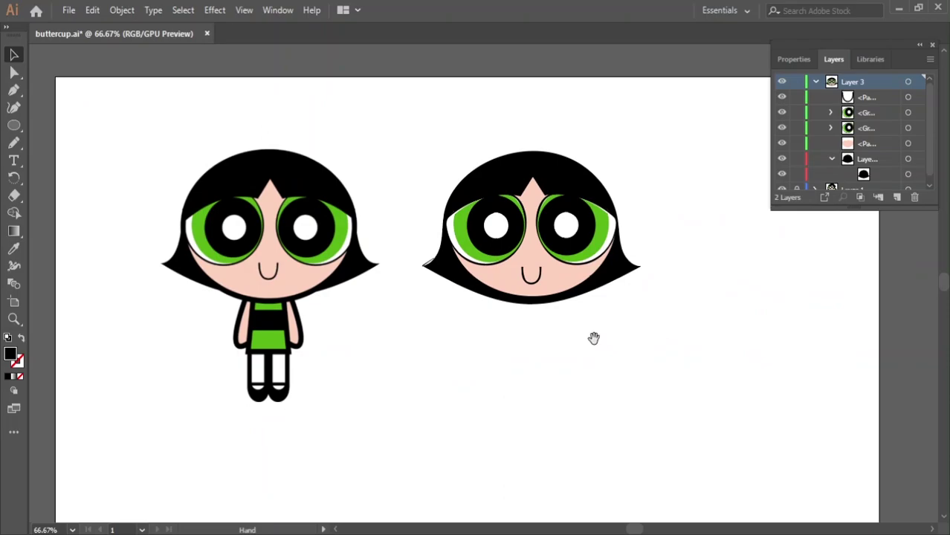
{"action": "scroll", "coordinate": [177, 347], "scroll_direction": "up", "scroll_amount": 1}
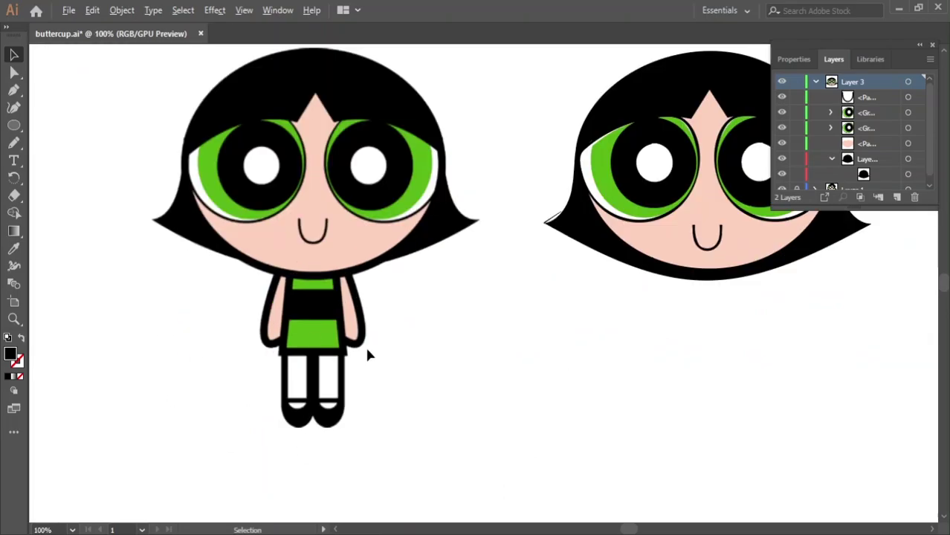
{"action": "scroll", "coordinate": [365, 345], "scroll_direction": "up", "scroll_amount": 3}
{"action": "scroll", "coordinate": [96, 362], "scroll_direction": "up", "scroll_amount": 2}
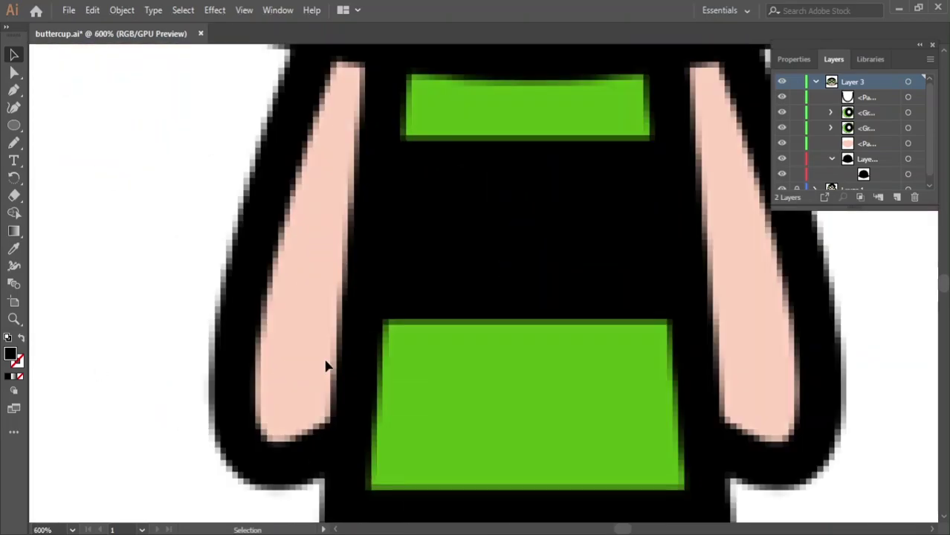
{"action": "scroll", "coordinate": [483, 368], "scroll_direction": "down", "scroll_amount": 1}
{"action": "scroll", "coordinate": [672, 307], "scroll_direction": "down", "scroll_amount": 2}
{"action": "left_click_drag", "start_coordinate": [798, 344], "coordinate": [622, 345]}
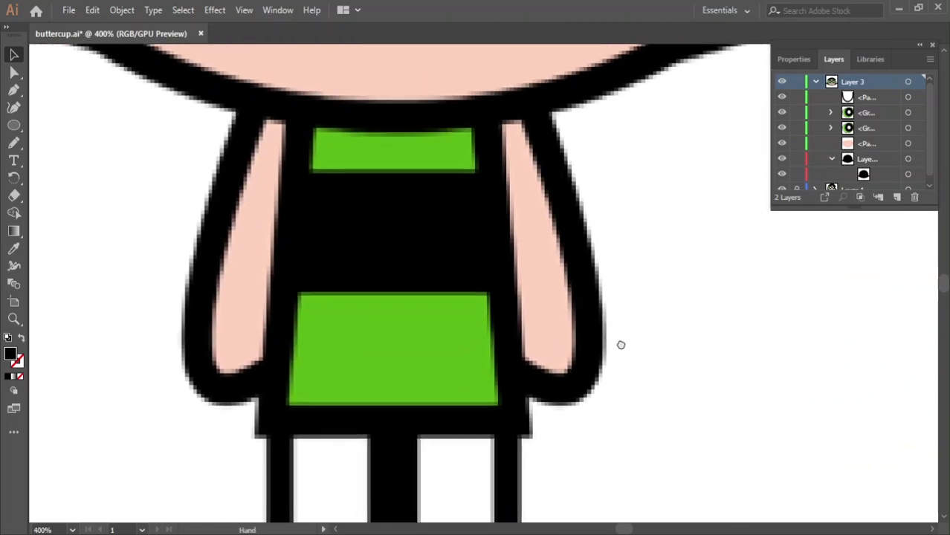
{"action": "scroll", "coordinate": [632, 346], "scroll_direction": "up", "scroll_amount": 1}
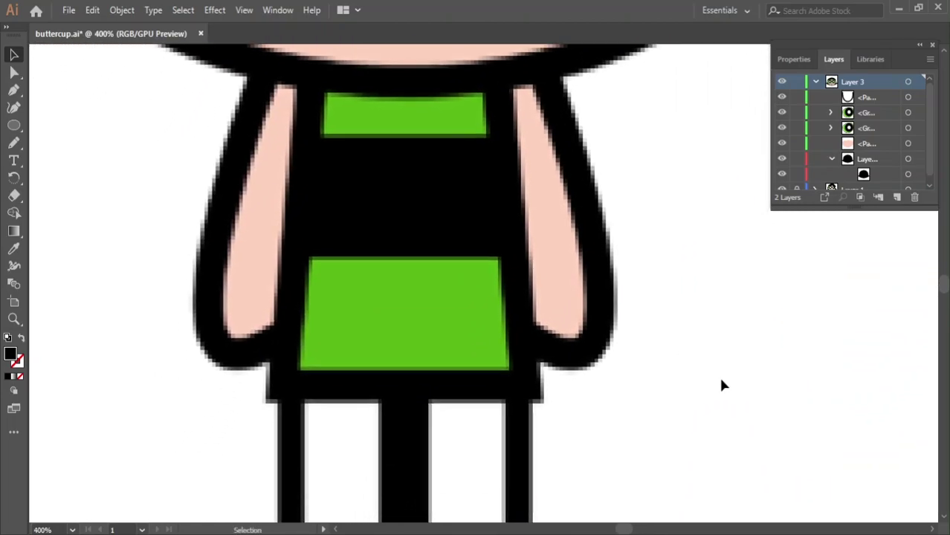
- Trace Buttercup's dress torso with the Pencil, fill it black, and move it beside the artboard
{"action": "left_click_drag", "start_coordinate": [13, 143], "coordinate": [45, 158]}
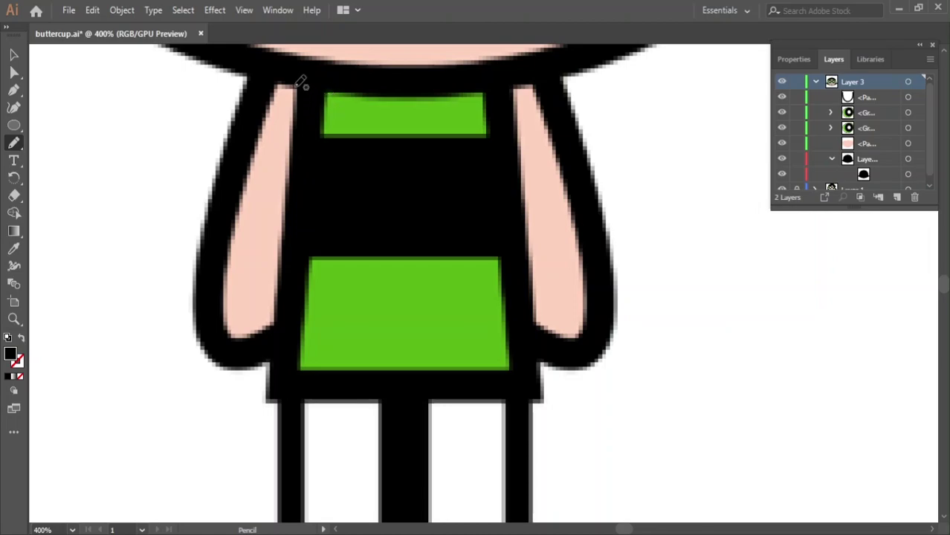
{"action": "mouse_move", "coordinate": [297, 86]}
{"action": "left_mouse_down"}
{"action": "mouse_move", "coordinate": [270, 397]}
{"action": "mouse_move", "coordinate": [545, 396]}
{"action": "mouse_move", "coordinate": [530, 253]}
{"action": "left_mouse_up"}
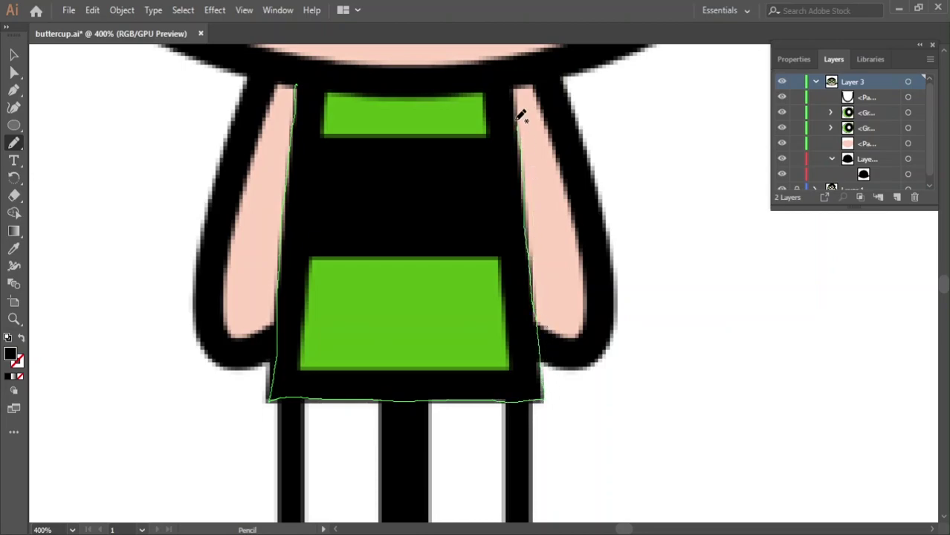
{"action": "left_click_drag", "start_coordinate": [519, 80], "coordinate": [297, 84]}
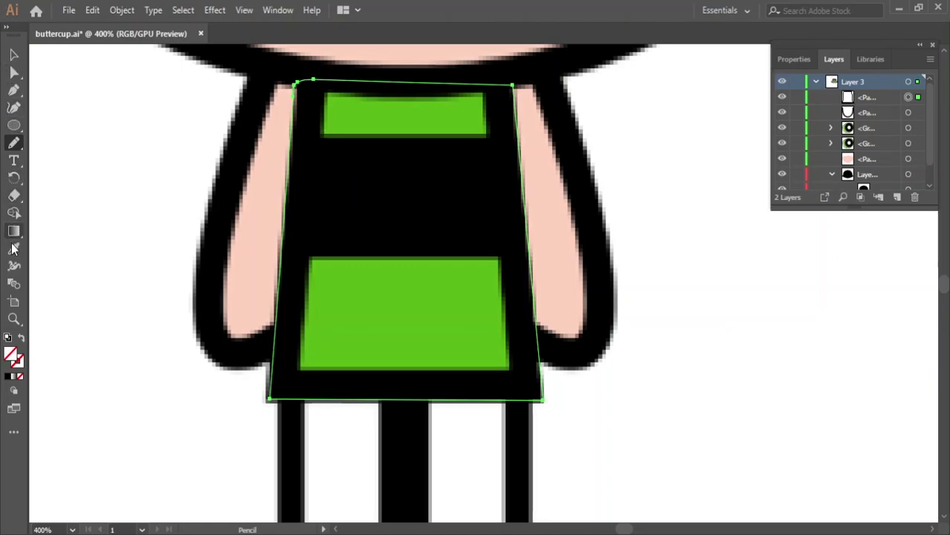
{"action": "key", "text": "v"}
{"action": "key", "text": "shift+x"}
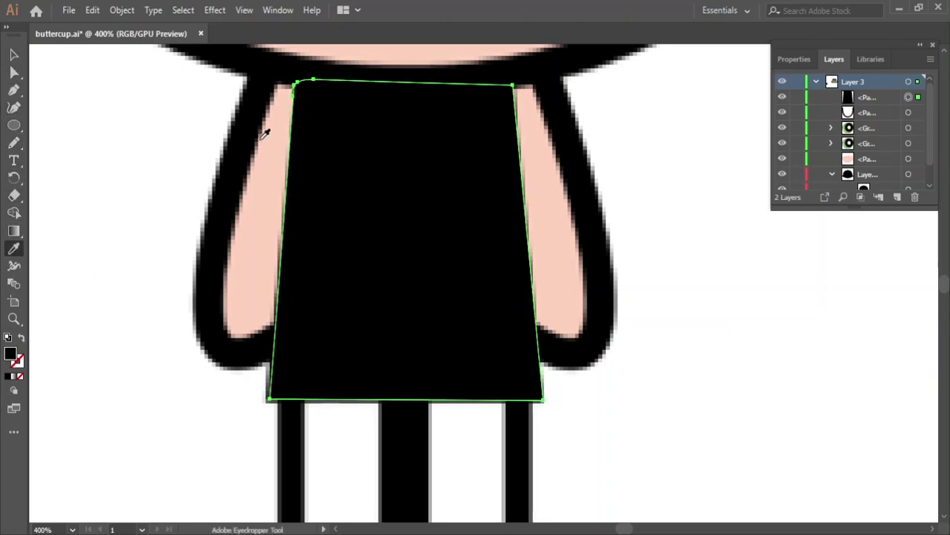
{"action": "mouse_move", "coordinate": [345, 268]}
{"action": "left_mouse_down"}
{"action": "mouse_move", "coordinate": [801, 357]}
{"action": "mouse_move", "coordinate": [737, 335]}
{"action": "left_mouse_up"}
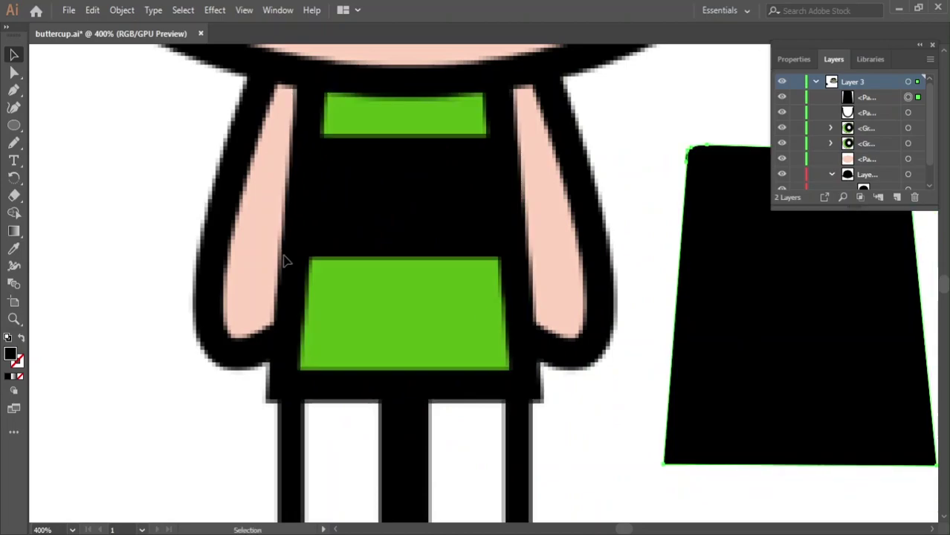
- Pencil-trace the upper green stripe's outline, undoing several misdrawn attempts
{"action": "key", "text": "n"}
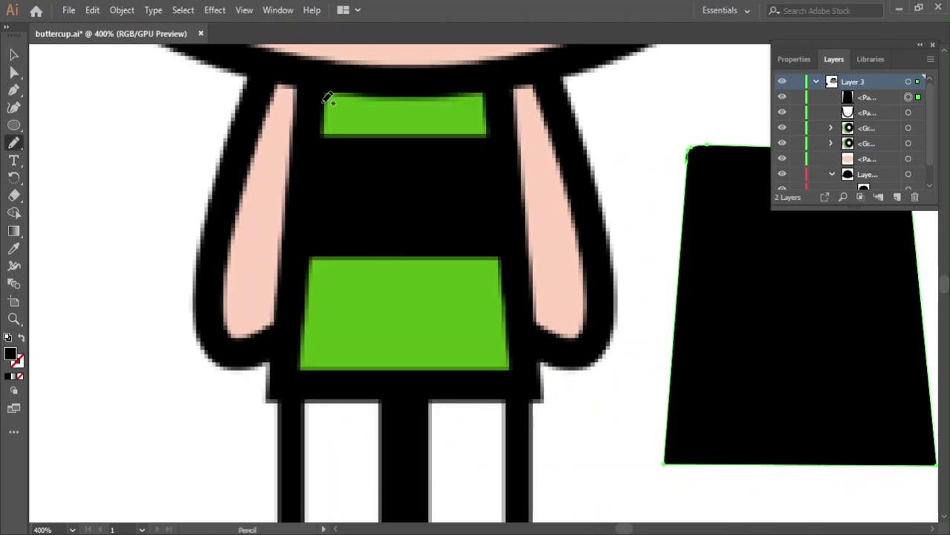
{"action": "left_click_drag", "start_coordinate": [331, 89], "coordinate": [348, 130]}
{"action": "key", "text": "ctrl+z"}
{"action": "mouse_move", "coordinate": [335, 95]}
{"action": "left_mouse_down"}
{"action": "mouse_move", "coordinate": [327, 123]}
{"action": "mouse_move", "coordinate": [402, 87]}
{"action": "mouse_move", "coordinate": [327, 91]}
{"action": "left_mouse_up"}
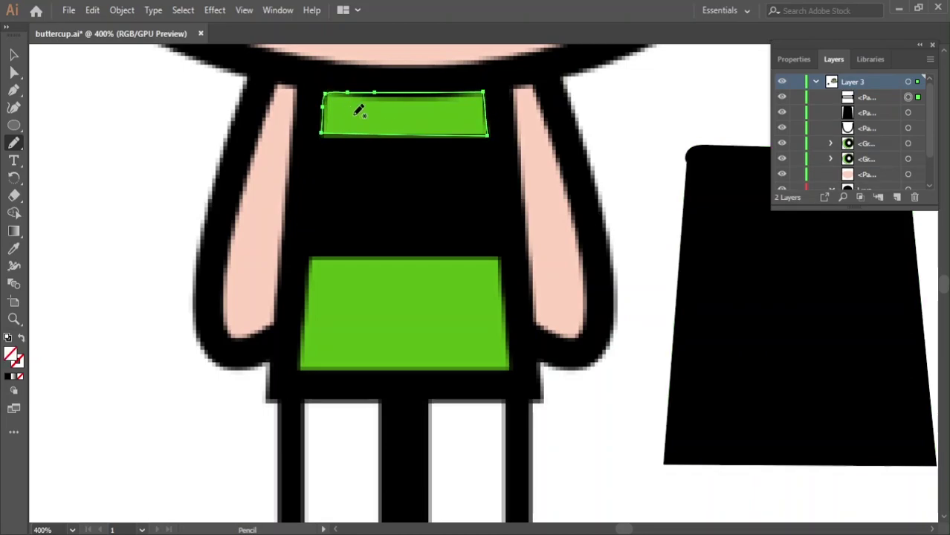
{"action": "key", "text": "ctrl+z"}
{"action": "key", "text": "ctrl+z"}
{"action": "left_click_drag", "start_coordinate": [324, 126], "coordinate": [322, 135]}
{"action": "key", "text": "ctrl+z"}
{"action": "mouse_move", "coordinate": [396, 131]}
{"action": "left_mouse_down"}
{"action": "mouse_move", "coordinate": [488, 133]}
{"action": "mouse_move", "coordinate": [493, 99]}
{"action": "mouse_move", "coordinate": [454, 90]}
{"action": "mouse_move", "coordinate": [325, 96]}
{"action": "left_mouse_up"}
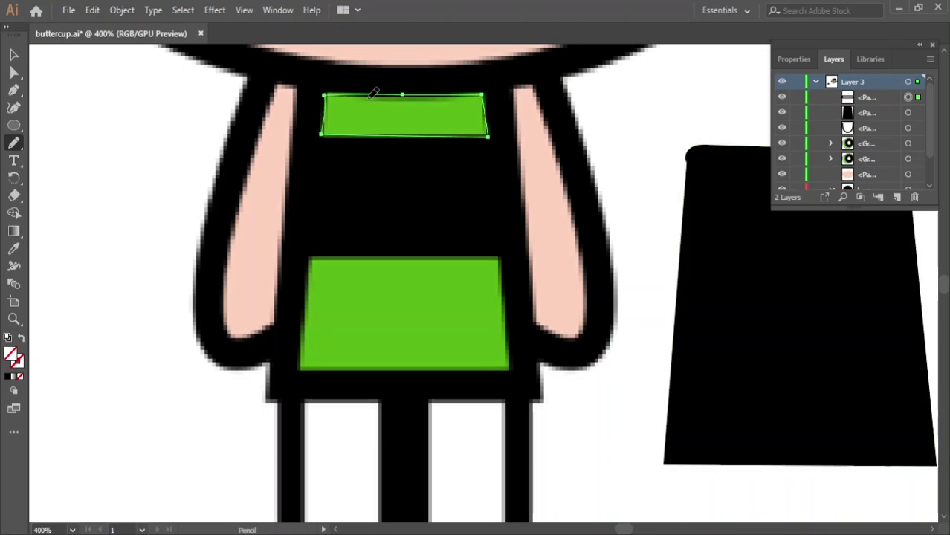
{"action": "key", "text": "i"}
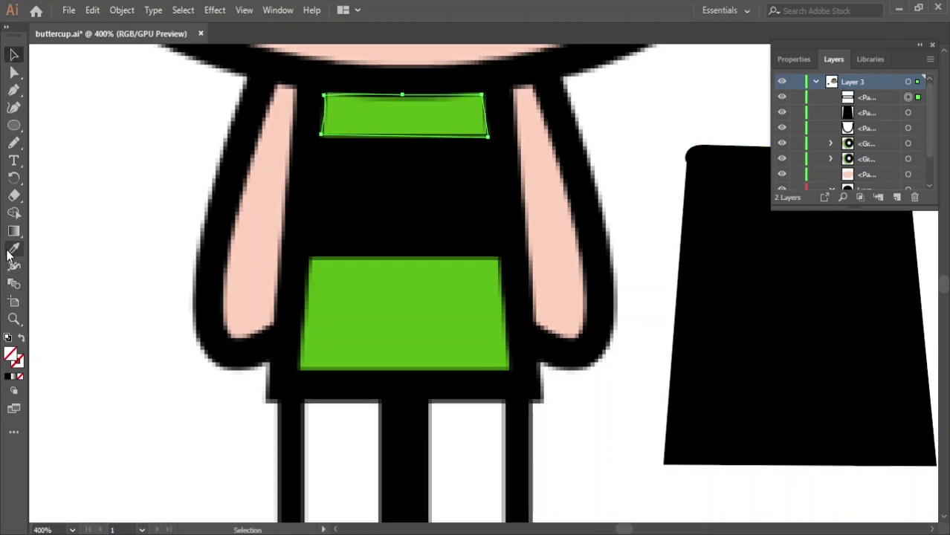
{"action": "left_click", "coordinate": [441, 280]}
{"action": "key", "text": "ctrl+z"}
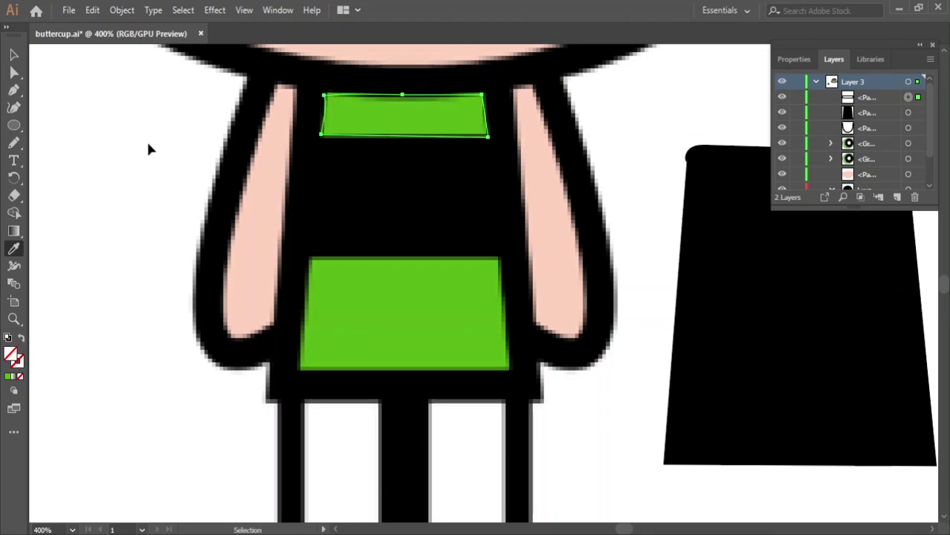
{"action": "key", "text": "ctrl+z"}
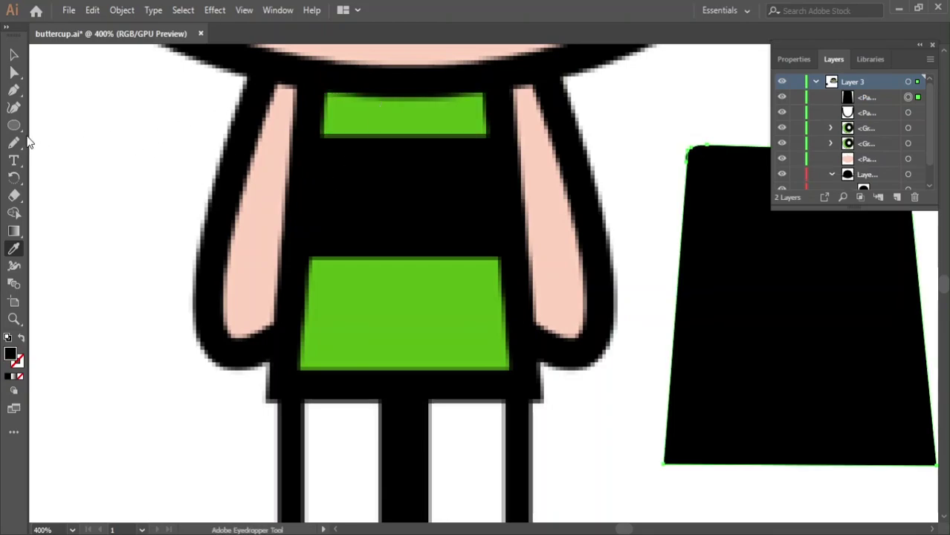
- Retrace the upper stripe's top, bottom and side edges with the Pencil
{"action": "left_click", "coordinate": [14, 143]}
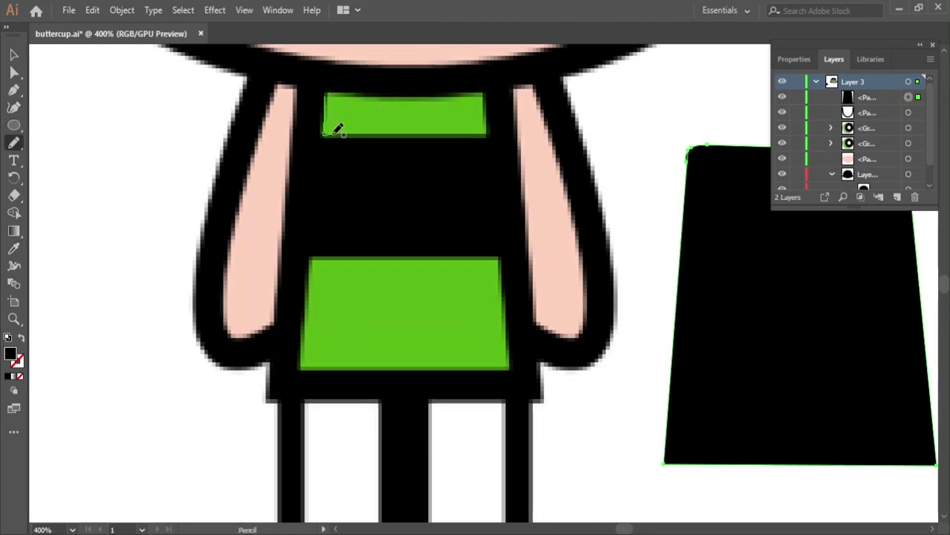
{"action": "mouse_move", "coordinate": [409, 134]}
{"action": "left_mouse_down"}
{"action": "mouse_move", "coordinate": [486, 131]}
{"action": "mouse_move", "coordinate": [486, 97]}
{"action": "mouse_move", "coordinate": [329, 86]}
{"action": "mouse_move", "coordinate": [324, 132]}
{"action": "left_mouse_up"}
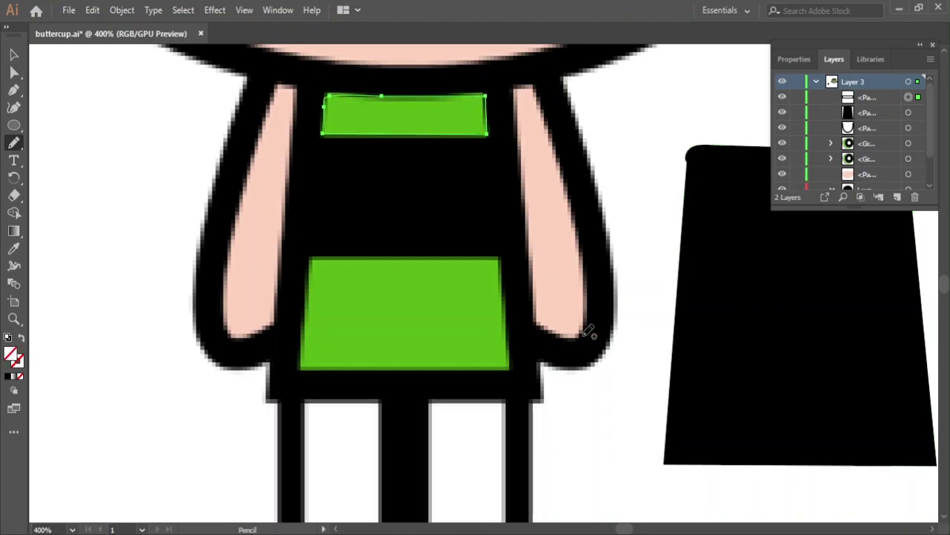
{"action": "key", "text": "ctrl+z"}
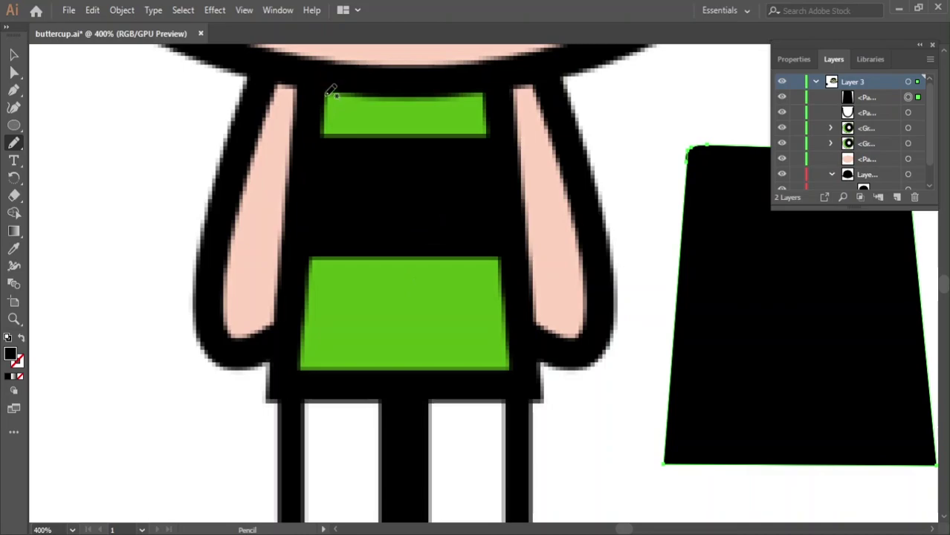
{"action": "mouse_move", "coordinate": [357, 131]}
{"action": "left_mouse_down"}
{"action": "mouse_move", "coordinate": [492, 127]}
{"action": "mouse_move", "coordinate": [492, 89]}
{"action": "mouse_move", "coordinate": [322, 95]}
{"action": "mouse_move", "coordinate": [322, 121]}
{"action": "mouse_move", "coordinate": [359, 130]}
{"action": "mouse_move", "coordinate": [469, 129]}
{"action": "mouse_move", "coordinate": [486, 95]}
{"action": "mouse_move", "coordinate": [325, 93]}
{"action": "left_mouse_up"}
{"action": "key", "text": "ctrl+z"}
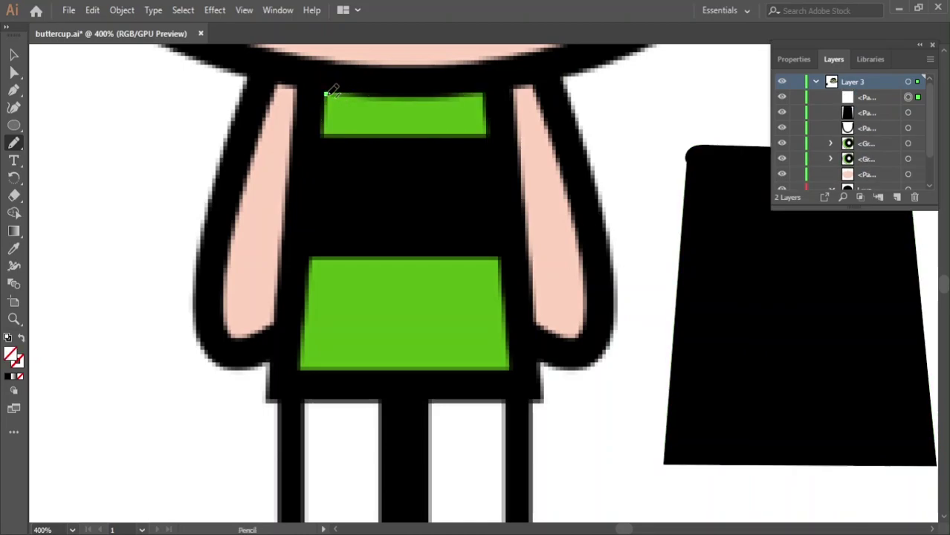
{"action": "mouse_move", "coordinate": [322, 133]}
{"action": "left_mouse_down"}
{"action": "mouse_move", "coordinate": [356, 90]}
{"action": "mouse_move", "coordinate": [442, 97]}
{"action": "mouse_move", "coordinate": [492, 117]}
{"action": "mouse_move", "coordinate": [484, 127]}
{"action": "mouse_move", "coordinate": [386, 127]}
{"action": "left_mouse_up"}
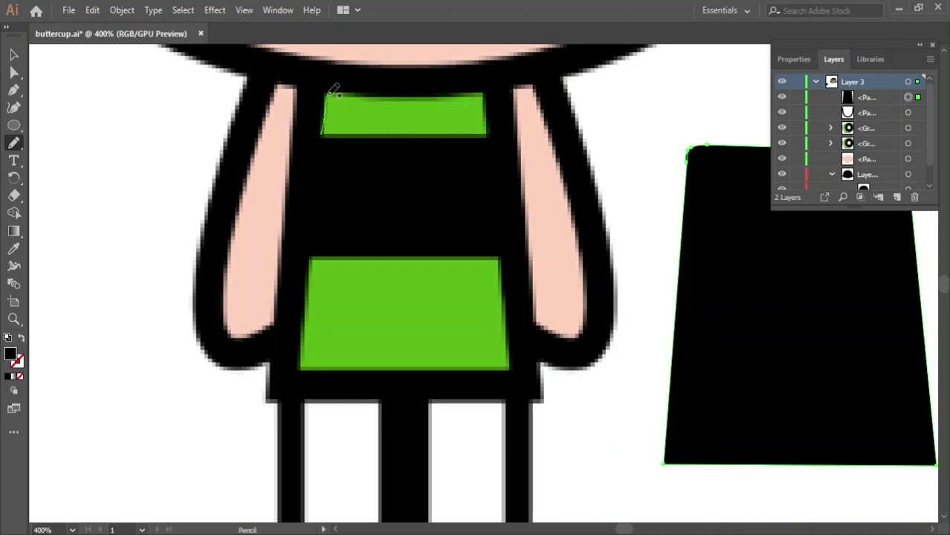
{"action": "left_click_drag", "start_coordinate": [329, 94], "coordinate": [481, 93]}
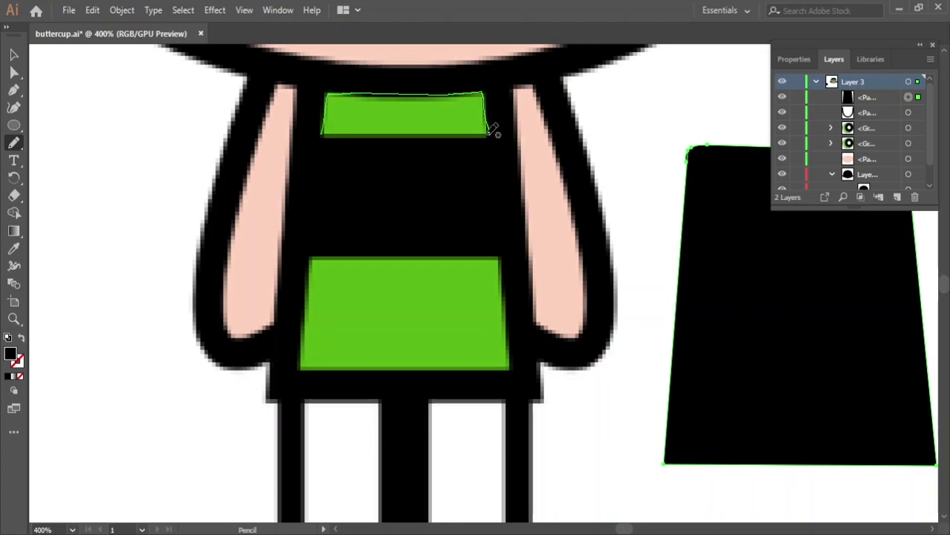
{"action": "mouse_move", "coordinate": [492, 131]}
{"action": "left_mouse_down"}
{"action": "mouse_move", "coordinate": [320, 133]}
{"action": "mouse_move", "coordinate": [418, 133]}
{"action": "left_mouse_up"}
{"action": "key", "text": "ctrl+z"}
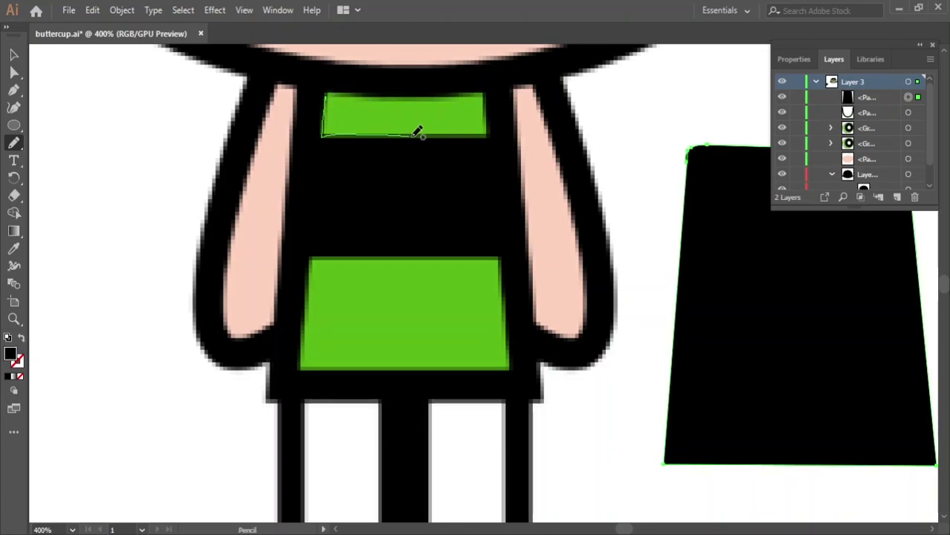
{"action": "mouse_move", "coordinate": [493, 131]}
{"action": "left_mouse_down"}
{"action": "mouse_move", "coordinate": [492, 94]}
{"action": "mouse_move", "coordinate": [355, 90]}
{"action": "left_mouse_up"}
{"action": "key", "text": "ctrl+z"}
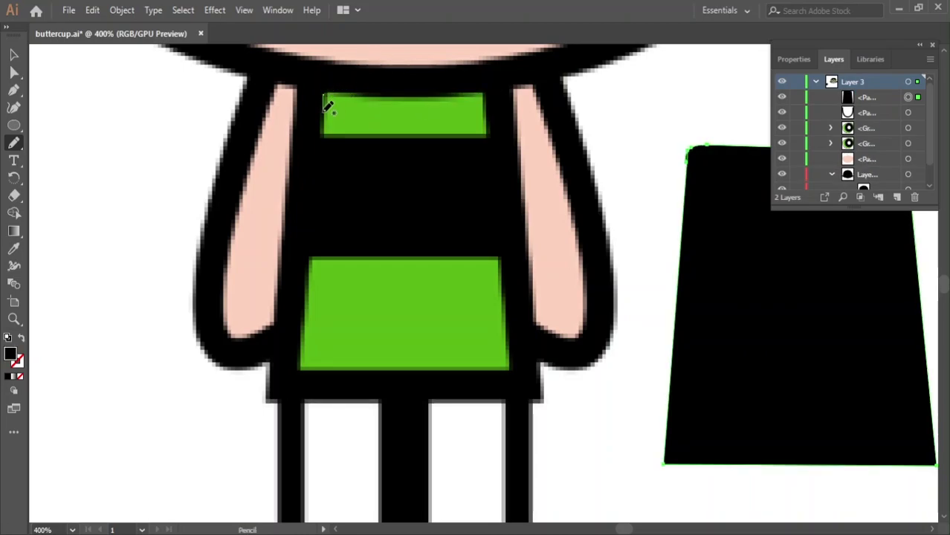
{"action": "mouse_move", "coordinate": [361, 129]}
{"action": "left_mouse_down"}
{"action": "mouse_move", "coordinate": [471, 127]}
{"action": "mouse_move", "coordinate": [492, 102]}
{"action": "mouse_move", "coordinate": [456, 89]}
{"action": "mouse_move", "coordinate": [346, 85]}
{"action": "left_mouse_up"}
{"action": "key", "text": "ctrl+z"}
{"action": "mouse_move", "coordinate": [325, 136]}
{"action": "left_mouse_down"}
{"action": "mouse_move", "coordinate": [481, 132]}
{"action": "mouse_move", "coordinate": [492, 95]}
{"action": "mouse_move", "coordinate": [315, 79]}
{"action": "mouse_move", "coordinate": [328, 134]}
{"action": "mouse_move", "coordinate": [493, 127]}
{"action": "mouse_move", "coordinate": [475, 92]}
{"action": "mouse_move", "coordinate": [333, 86]}
{"action": "mouse_move", "coordinate": [330, 130]}
{"action": "mouse_move", "coordinate": [467, 130]}
{"action": "mouse_move", "coordinate": [435, 90]}
{"action": "mouse_move", "coordinate": [331, 87]}
{"action": "left_mouse_up"}
{"action": "key", "text": "ctrl+z"}
{"action": "key", "text": "ctrl+z"}
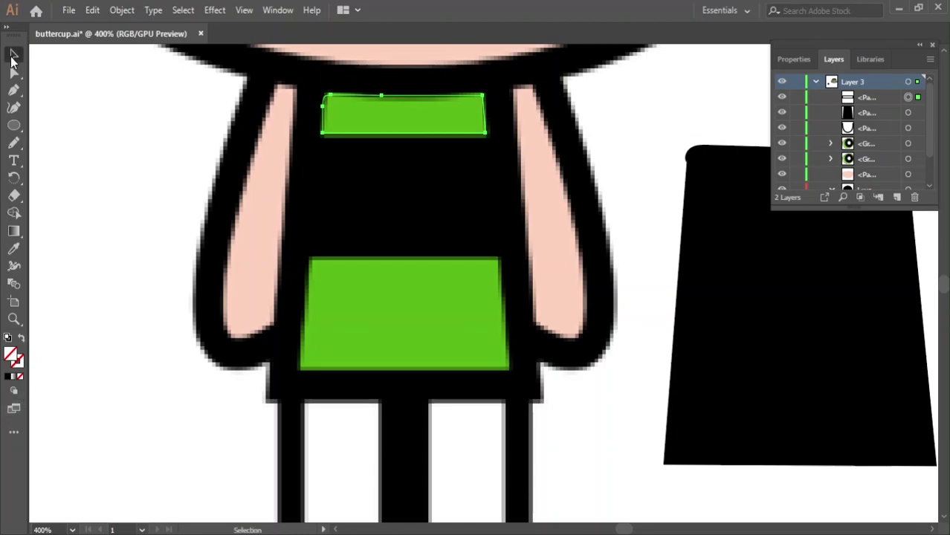
- Fill the traced stripe with the stripe's green and drag it onto the black dress shape
{"action": "left_click", "coordinate": [13, 249]}
{"action": "left_click", "coordinate": [448, 324]}
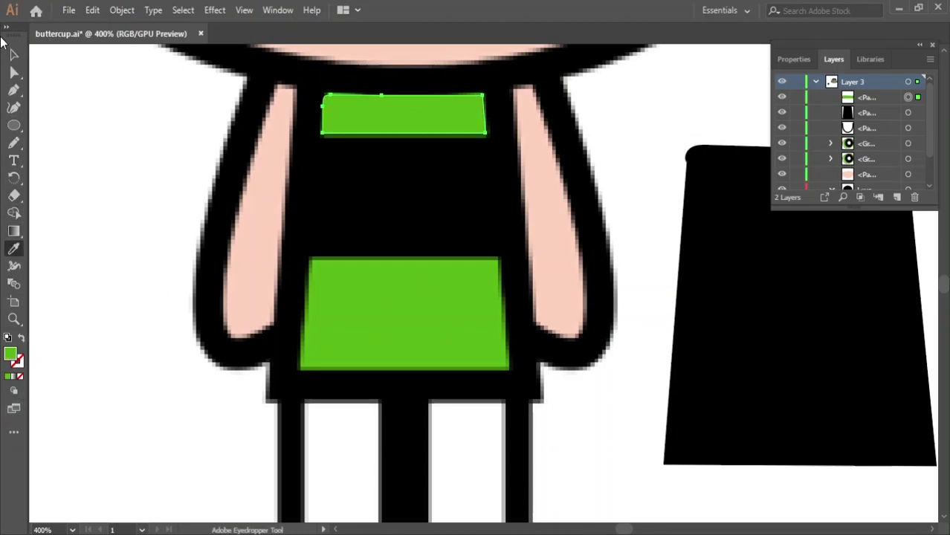
{"action": "left_click", "coordinate": [13, 54]}
{"action": "mouse_move", "coordinate": [341, 106]}
{"action": "left_mouse_down"}
{"action": "mouse_move", "coordinate": [771, 184]}
{"action": "mouse_move", "coordinate": [735, 178]}
{"action": "left_mouse_up"}
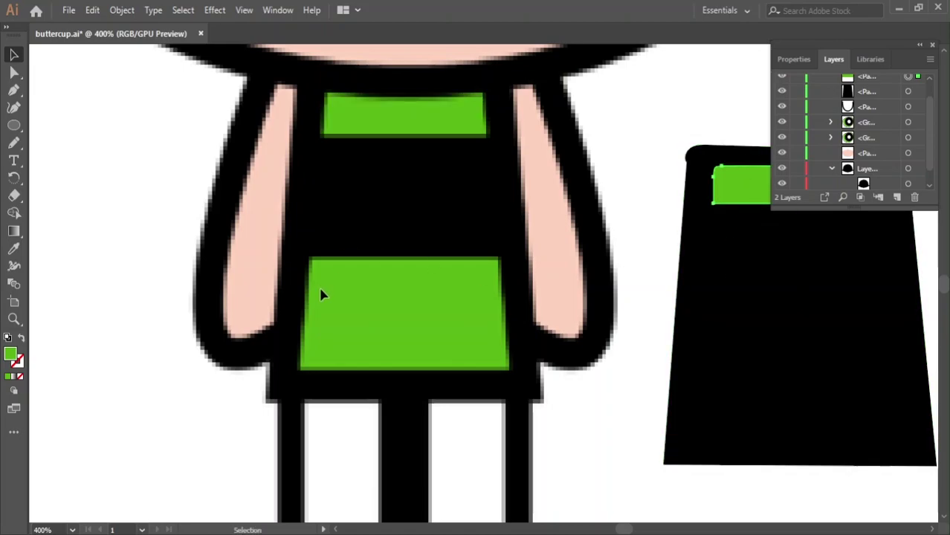
- Pencil-trace the lower green stripe's outline, discarding several attempts
{"action": "left_click", "coordinate": [13, 143]}
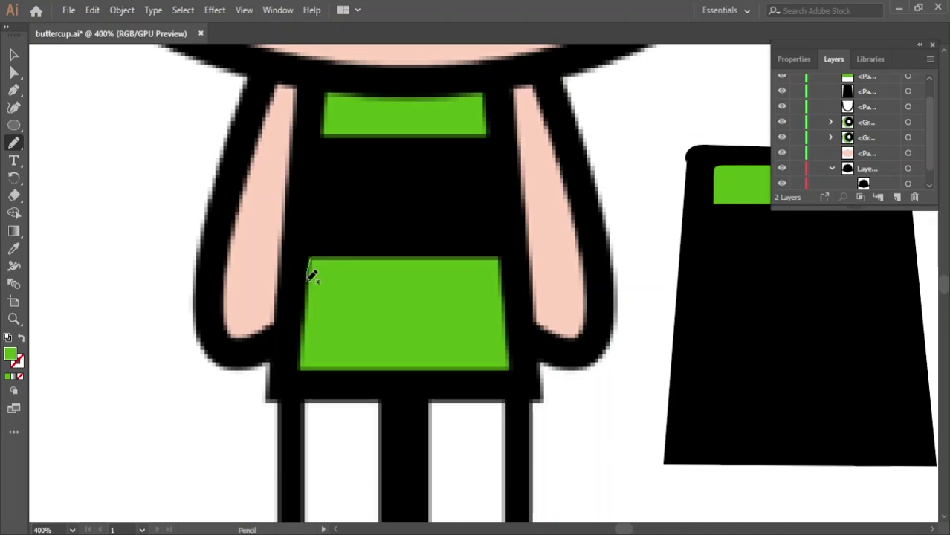
{"action": "mouse_move", "coordinate": [310, 273]}
{"action": "left_mouse_down"}
{"action": "mouse_move", "coordinate": [302, 363]}
{"action": "mouse_move", "coordinate": [355, 366]}
{"action": "left_mouse_up"}
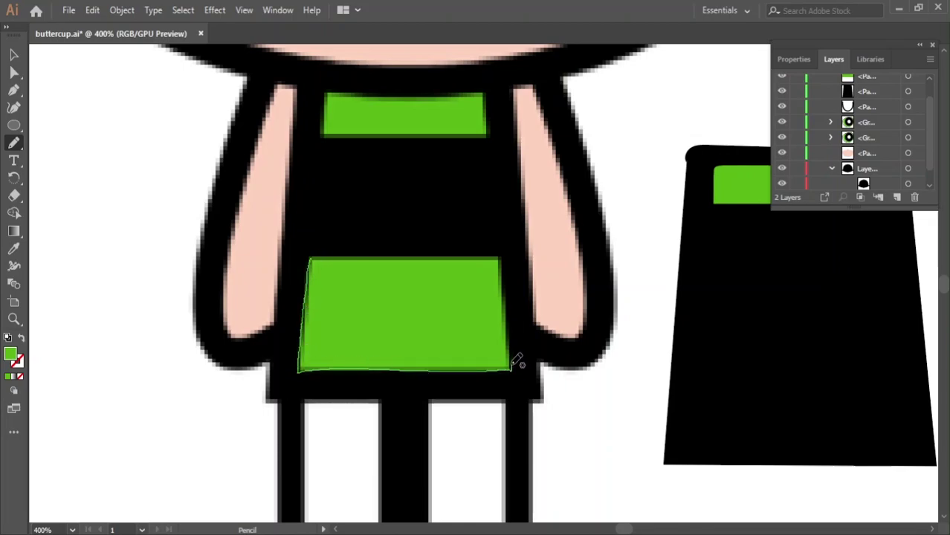
{"action": "mouse_move", "coordinate": [518, 360]}
{"action": "left_mouse_down"}
{"action": "mouse_move", "coordinate": [513, 286]}
{"action": "mouse_move", "coordinate": [492, 251]}
{"action": "mouse_move", "coordinate": [400, 253]}
{"action": "left_mouse_up"}
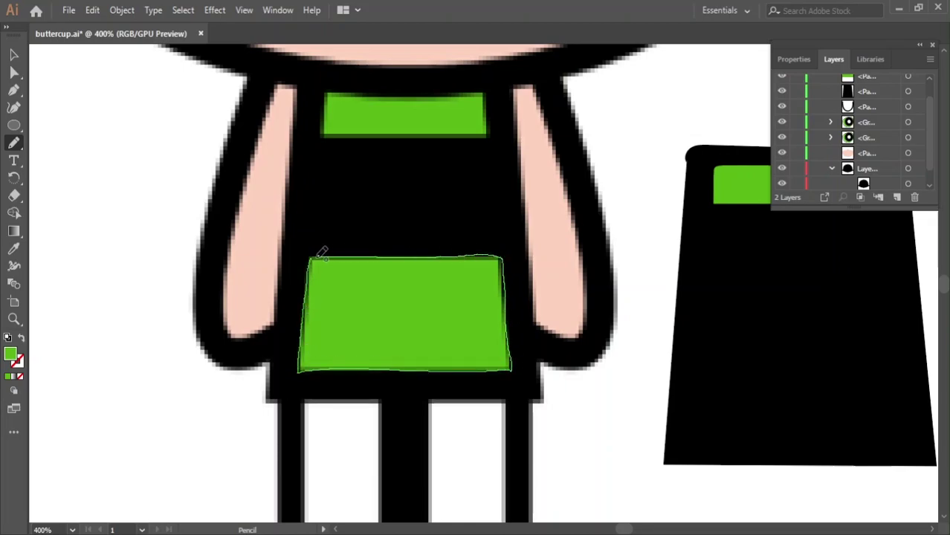
{"action": "left_click_drag", "start_coordinate": [319, 257], "coordinate": [330, 255]}
{"action": "key", "text": "ctrl+shift+a"}
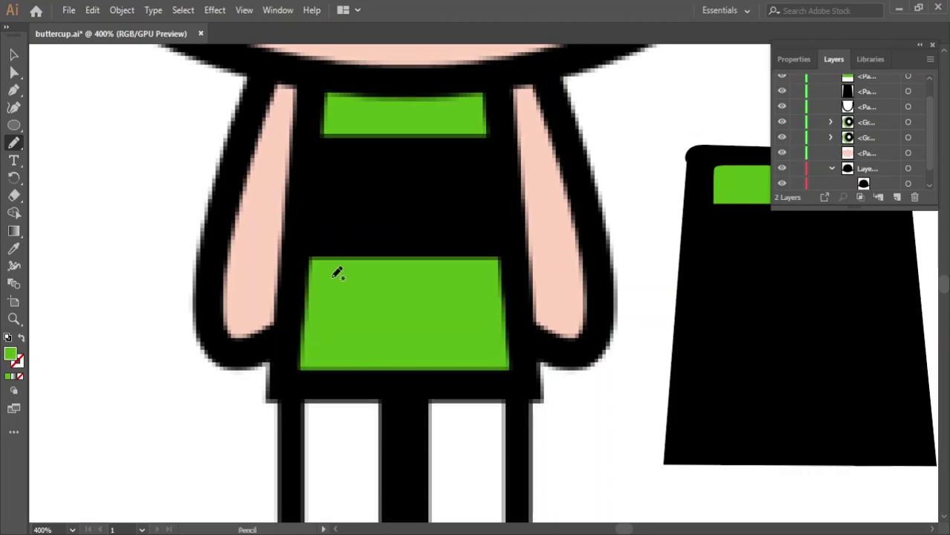
{"action": "left_click_drag", "start_coordinate": [312, 266], "coordinate": [318, 318]}
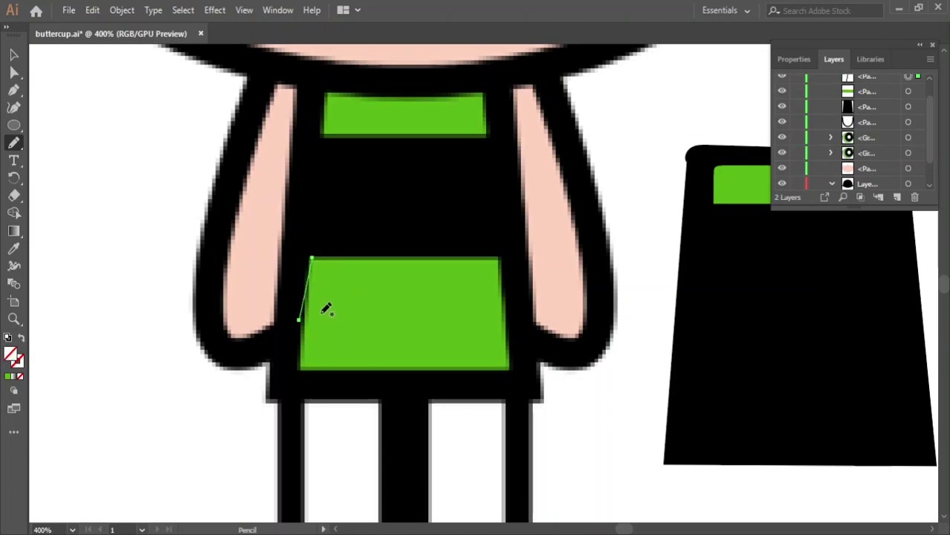
{"action": "key", "text": "ctrl+z"}
{"action": "left_click_drag", "start_coordinate": [309, 281], "coordinate": [300, 338]}
{"action": "key", "text": "ctrl+z"}
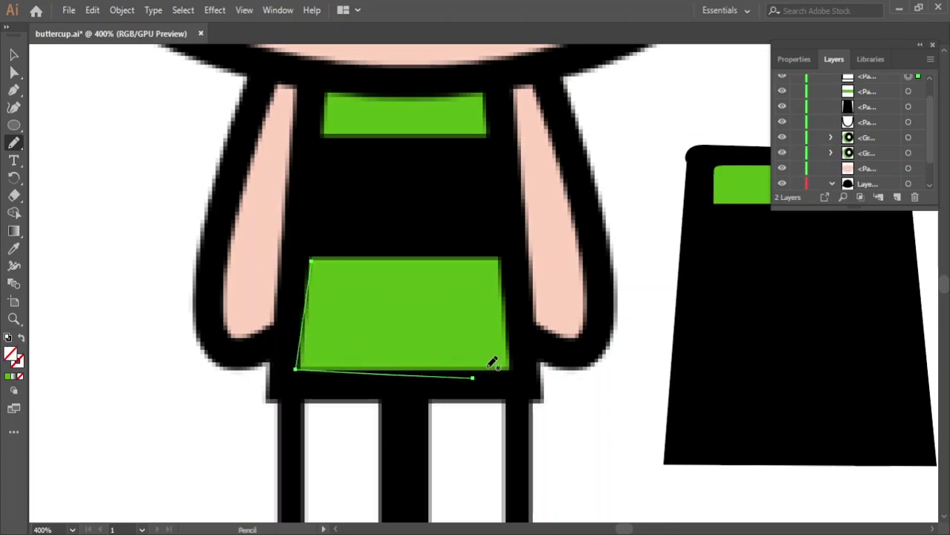
{"action": "left_click_drag", "start_coordinate": [304, 338], "coordinate": [333, 262]}
{"action": "left_click_drag", "start_coordinate": [302, 354], "coordinate": [505, 272]}
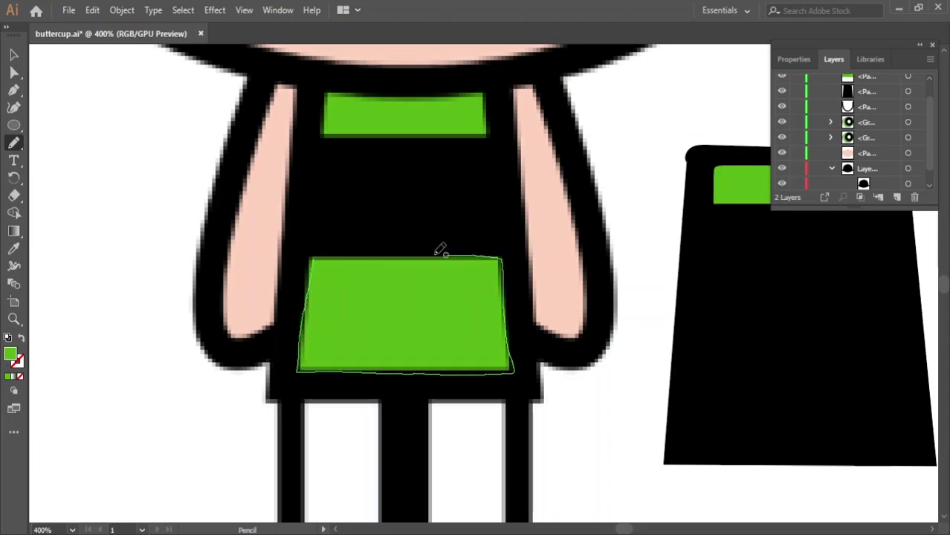
{"action": "mouse_move", "coordinate": [509, 268]}
{"action": "left_mouse_down"}
{"action": "mouse_move", "coordinate": [343, 254]}
{"action": "mouse_move", "coordinate": [311, 294]}
{"action": "left_mouse_up"}
{"action": "key", "text": "ctrl+shift+a"}
{"action": "left_click_drag", "start_coordinate": [294, 373], "coordinate": [320, 254]}
{"action": "key", "text": "ctrl+shift+a"}
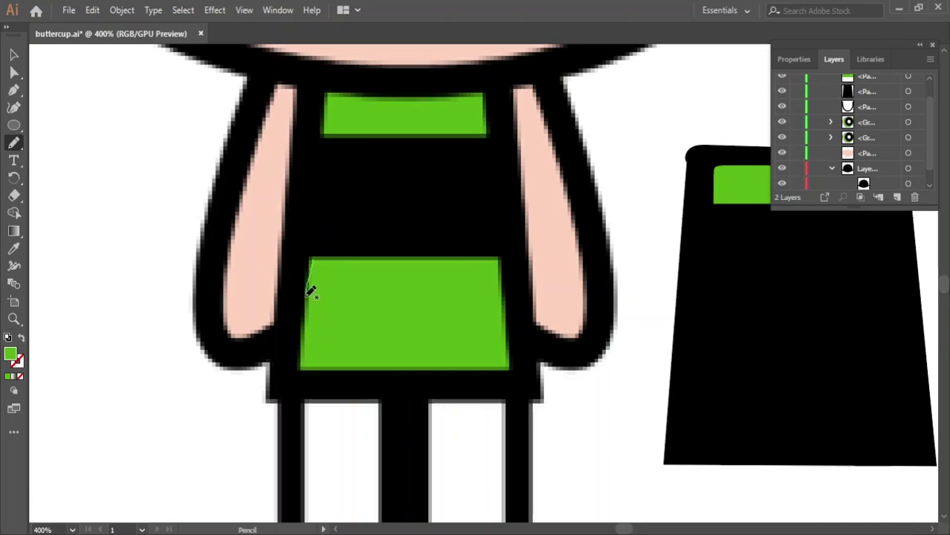
- Trace the lower stripe, fill it green and drag it onto the black dress copy
{"action": "mouse_move", "coordinate": [311, 293]}
{"action": "left_mouse_down"}
{"action": "mouse_move", "coordinate": [301, 365]}
{"action": "mouse_move", "coordinate": [441, 369]}
{"action": "mouse_move", "coordinate": [516, 363]}
{"action": "mouse_move", "coordinate": [510, 291]}
{"action": "left_mouse_up"}
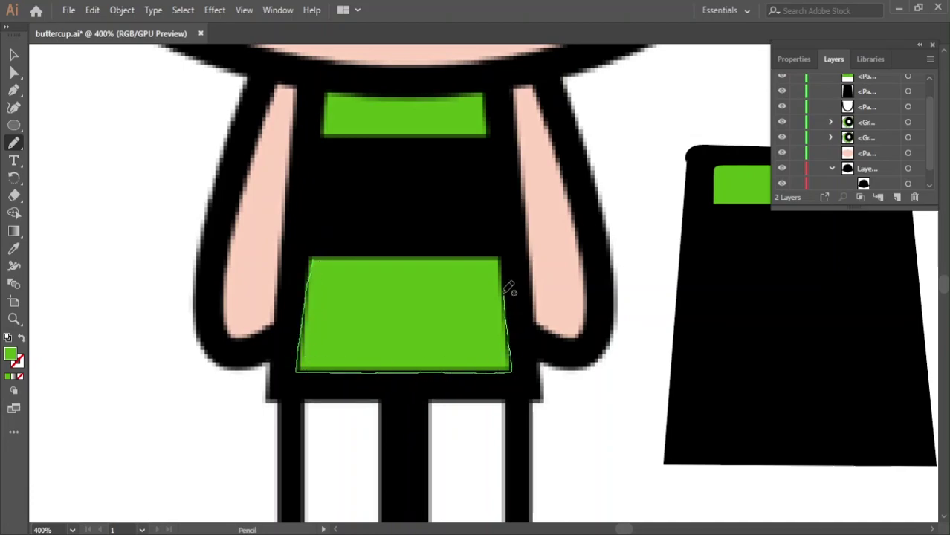
{"action": "left_click_drag", "start_coordinate": [486, 253], "coordinate": [312, 259]}
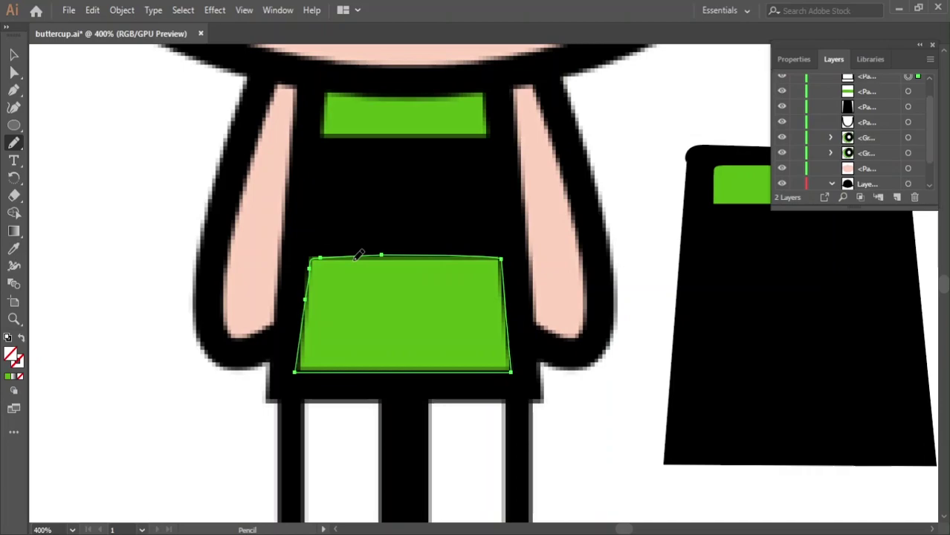
{"action": "left_click", "coordinate": [14, 249]}
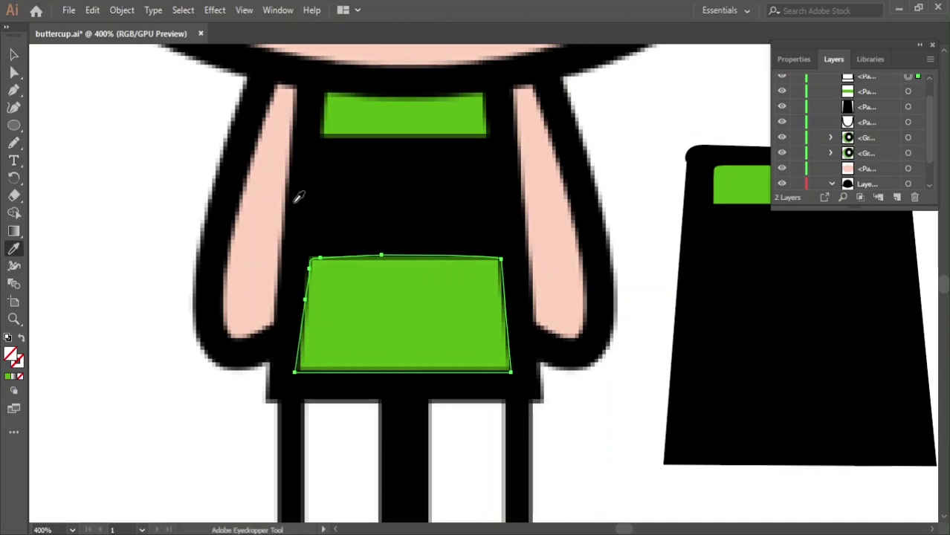
{"action": "left_click", "coordinate": [402, 108]}
{"action": "key", "text": "v"}
{"action": "left_click_drag", "start_coordinate": [364, 281], "coordinate": [760, 339]}
{"action": "scroll", "coordinate": [831, 356], "scroll_direction": "down", "scroll_amount": 2}
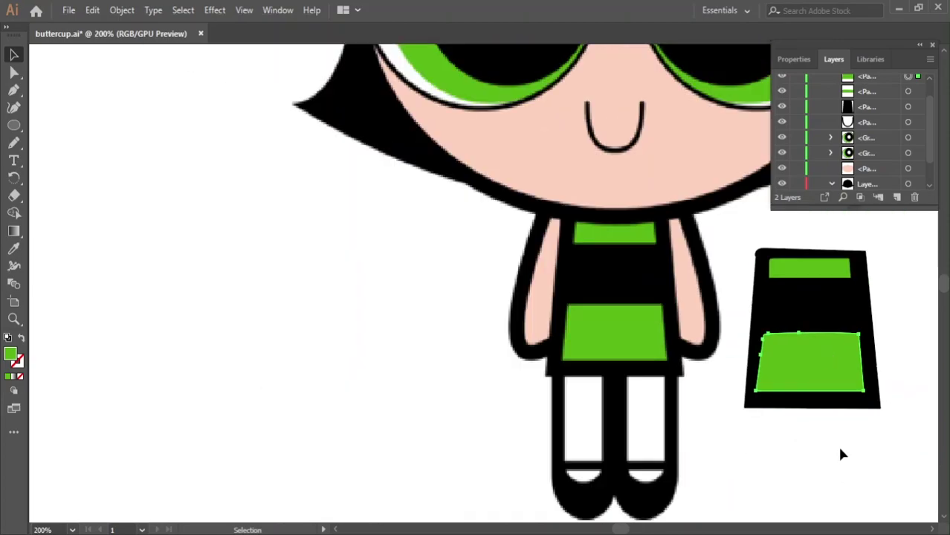
{"action": "scroll", "coordinate": [691, 457], "scroll_direction": "up", "scroll_amount": 1}
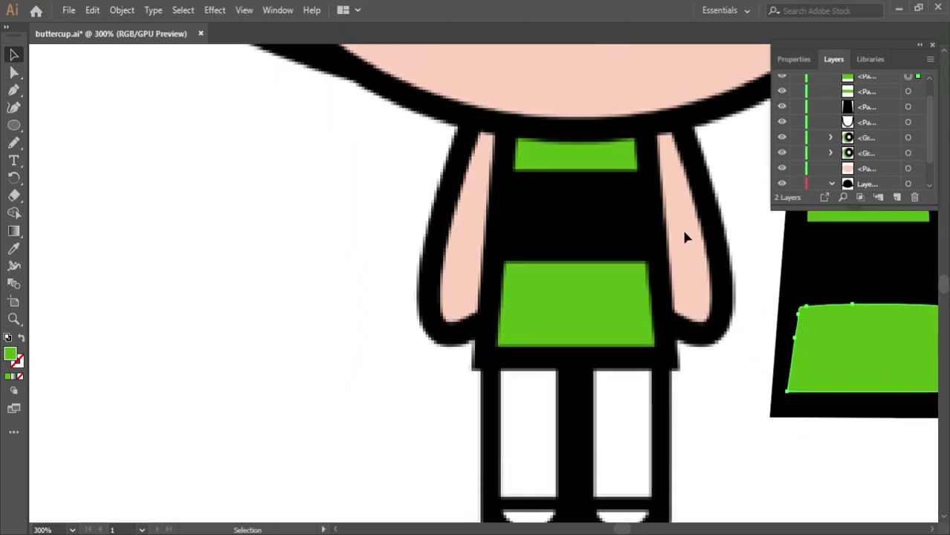
{"action": "scroll", "coordinate": [684, 237], "scroll_direction": "up", "scroll_amount": 1}
{"action": "left_click_drag", "start_coordinate": [733, 252], "coordinate": [540, 287]}
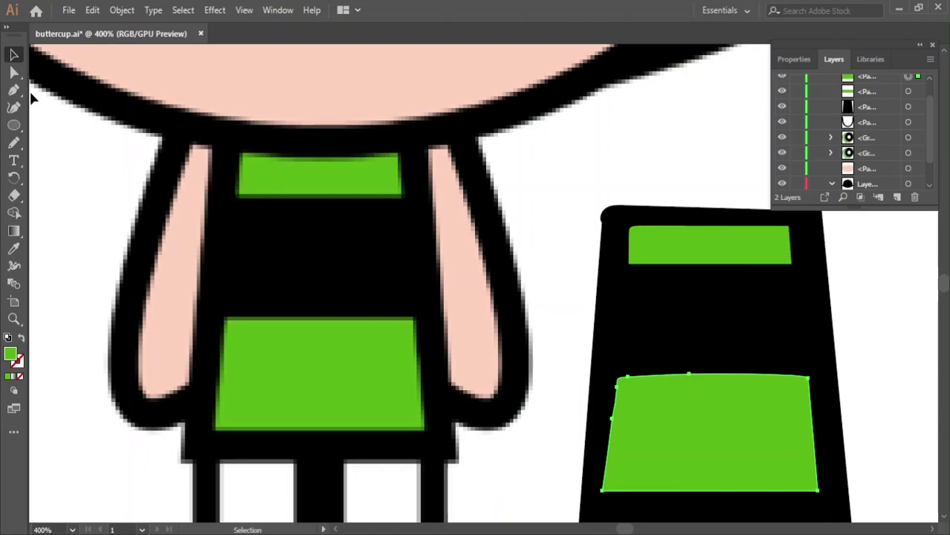
- Trace the left arm's outline, fill it black and move it over the dress copy
{"action": "left_click", "coordinate": [15, 145]}
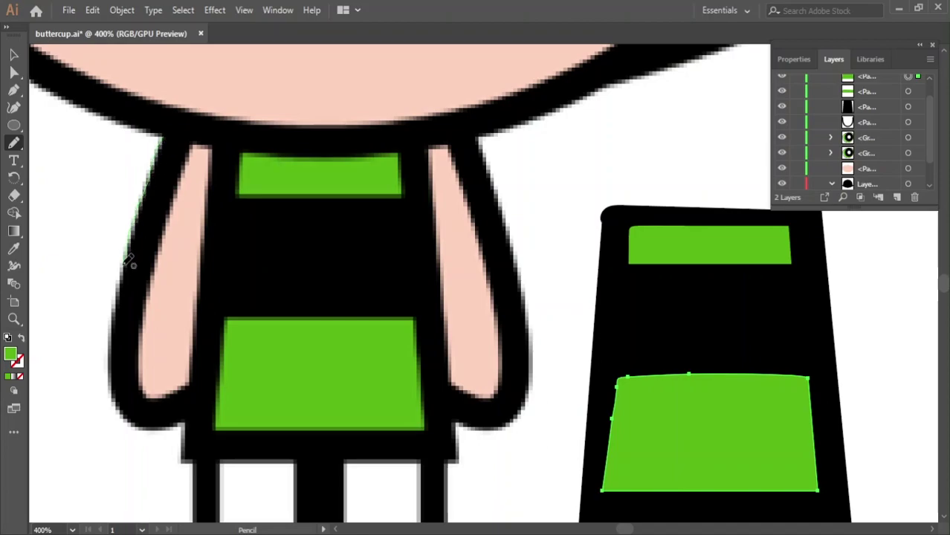
{"action": "left_click_drag", "start_coordinate": [113, 330], "coordinate": [115, 401]}
{"action": "mouse_move", "coordinate": [197, 409]}
{"action": "left_mouse_down"}
{"action": "mouse_move", "coordinate": [219, 313]}
{"action": "mouse_move", "coordinate": [232, 157]}
{"action": "mouse_move", "coordinate": [184, 133]}
{"action": "mouse_move", "coordinate": [209, 134]}
{"action": "left_mouse_up"}
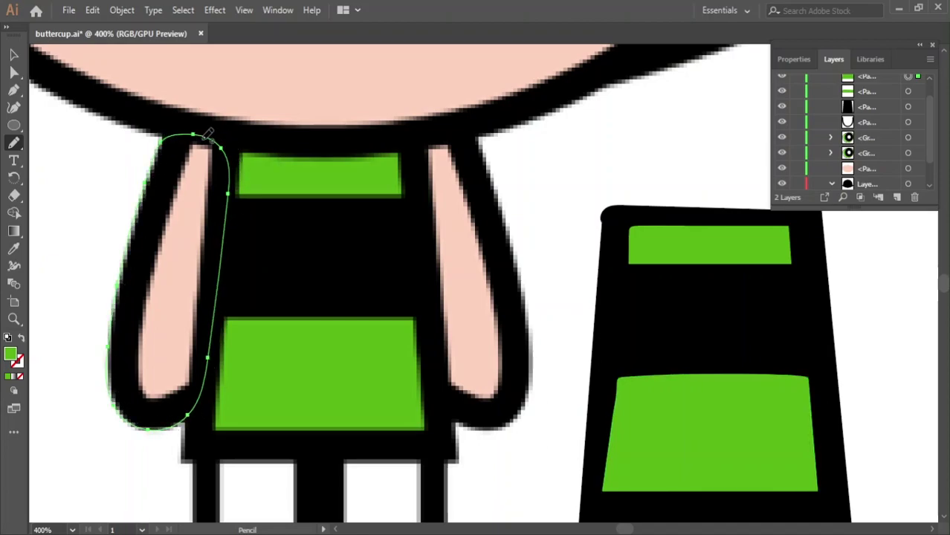
{"action": "key", "text": "slash"}
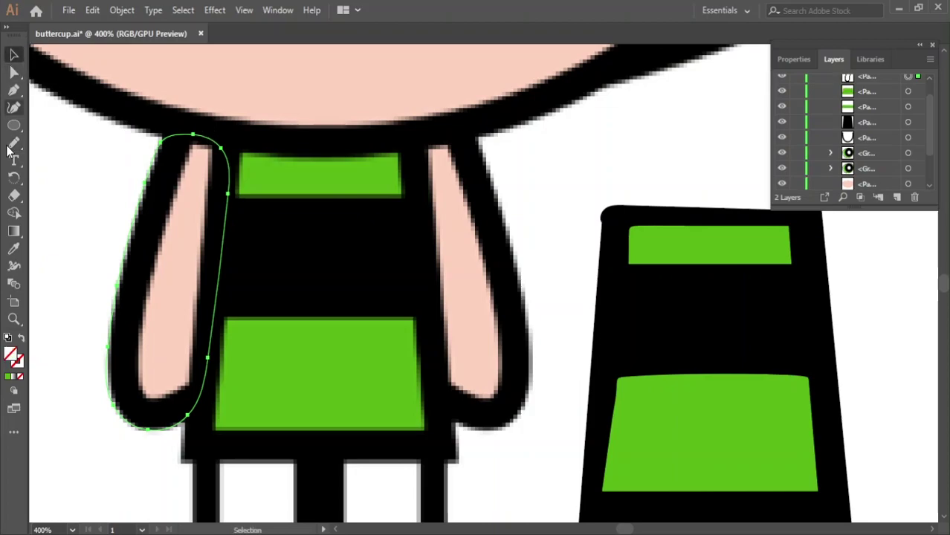
{"action": "left_click", "coordinate": [13, 249]}
{"action": "left_click", "coordinate": [152, 211]}
{"action": "left_click", "coordinate": [14, 55]}
{"action": "left_click_drag", "start_coordinate": [158, 208], "coordinate": [592, 153]}
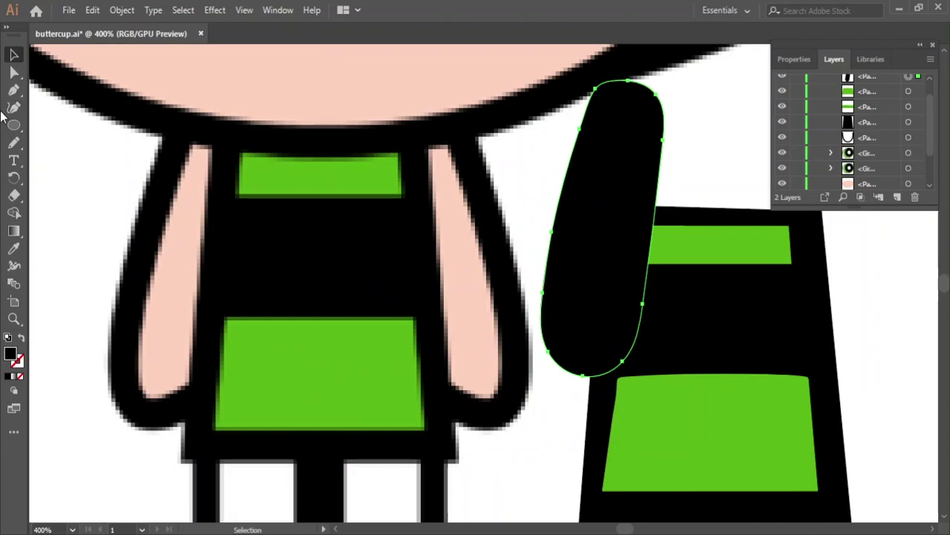
- Pencil-trace the arm's pink inner area as a new path
{"action": "left_click", "coordinate": [13, 143]}
{"action": "left_click_drag", "start_coordinate": [306, 251], "coordinate": [266, 206]}
{"action": "key", "text": "ctrl+z"}
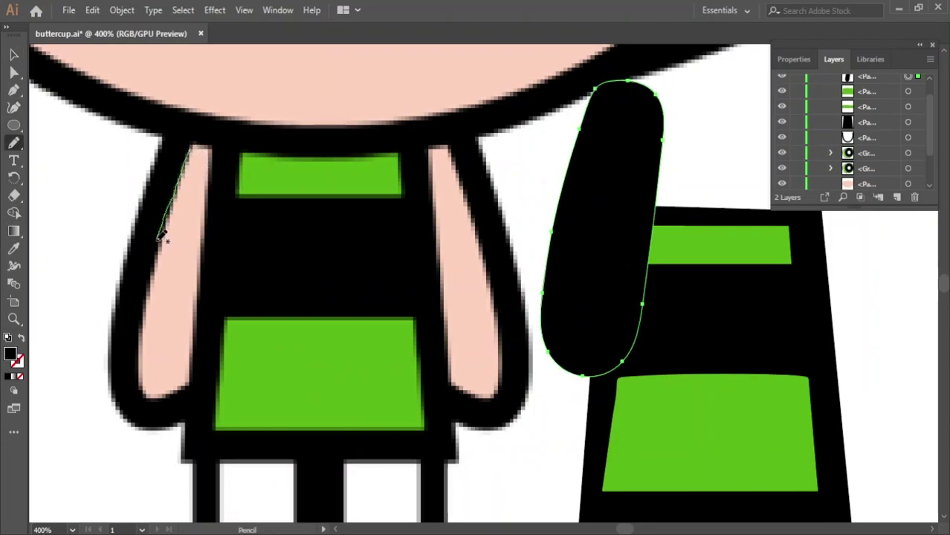
{"action": "left_click_drag", "start_coordinate": [159, 235], "coordinate": [144, 328]}
{"action": "left_click_drag", "start_coordinate": [154, 392], "coordinate": [194, 144]}
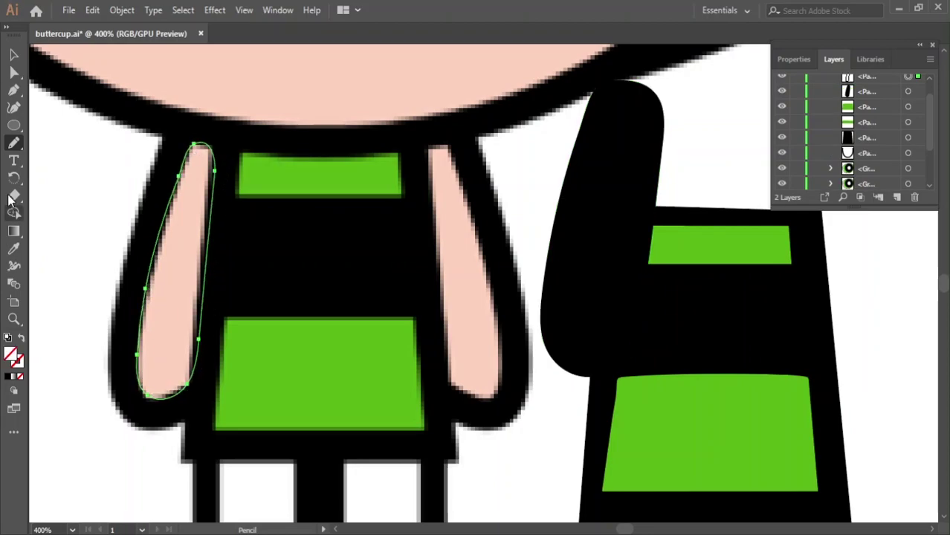
- Fill the traced inner-arm path skin pink and move it onto the black arm outline
{"action": "key", "text": "v"}
{"action": "left_click", "coordinate": [15, 249]}
{"action": "left_click", "coordinate": [186, 214]}
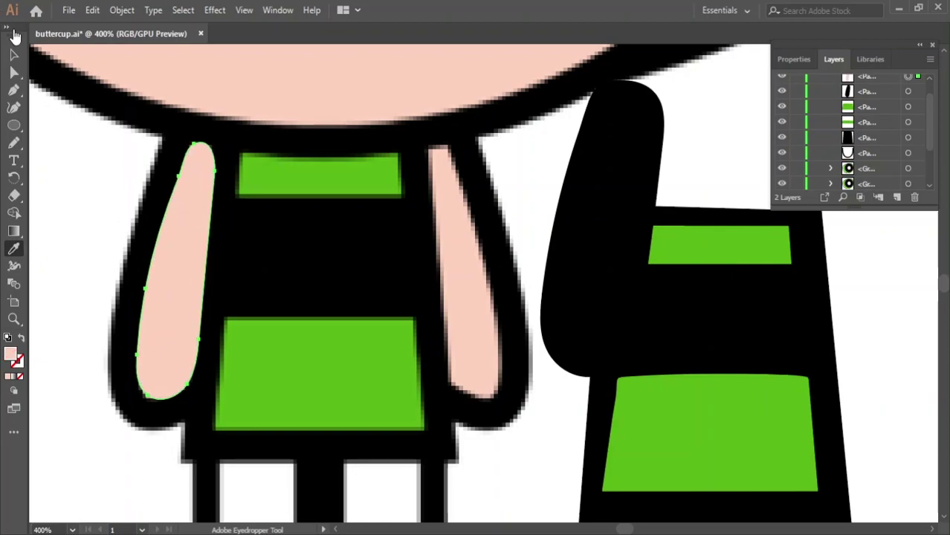
{"action": "left_click", "coordinate": [14, 55]}
{"action": "mouse_move", "coordinate": [178, 247]}
{"action": "left_mouse_down"}
{"action": "mouse_move", "coordinate": [606, 198]}
{"action": "mouse_move", "coordinate": [609, 250]}
{"action": "left_mouse_up"}
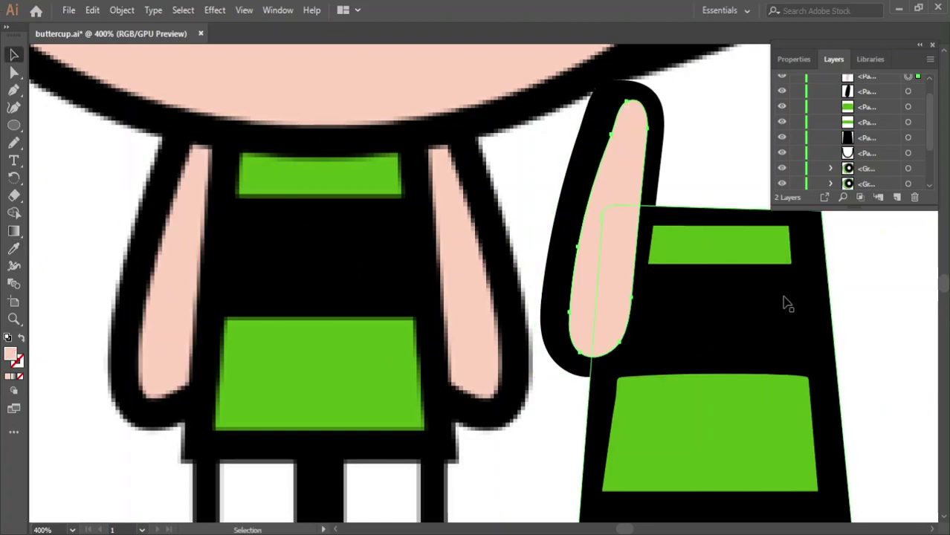
- Shift the dress copy with both stripes further right and undo a misplaced pink-arm move
{"action": "scroll", "coordinate": [771, 309], "scroll_direction": "down", "scroll_amount": 1}
{"action": "left_click", "coordinate": [735, 238]}
{"action": "left_click", "coordinate": [740, 249], "text": "shift"}
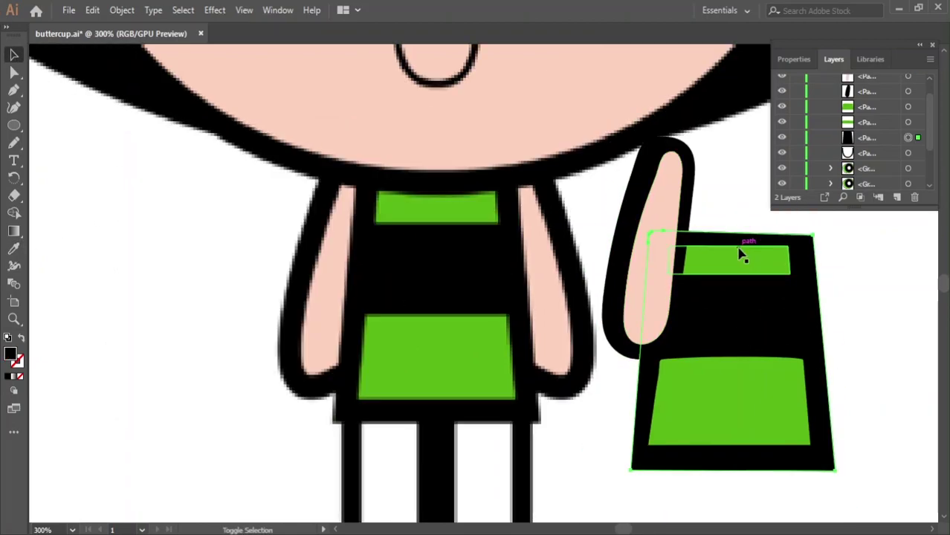
{"action": "left_click", "coordinate": [725, 362], "text": "shift"}
{"action": "left_click_drag", "start_coordinate": [752, 303], "coordinate": [884, 321]}
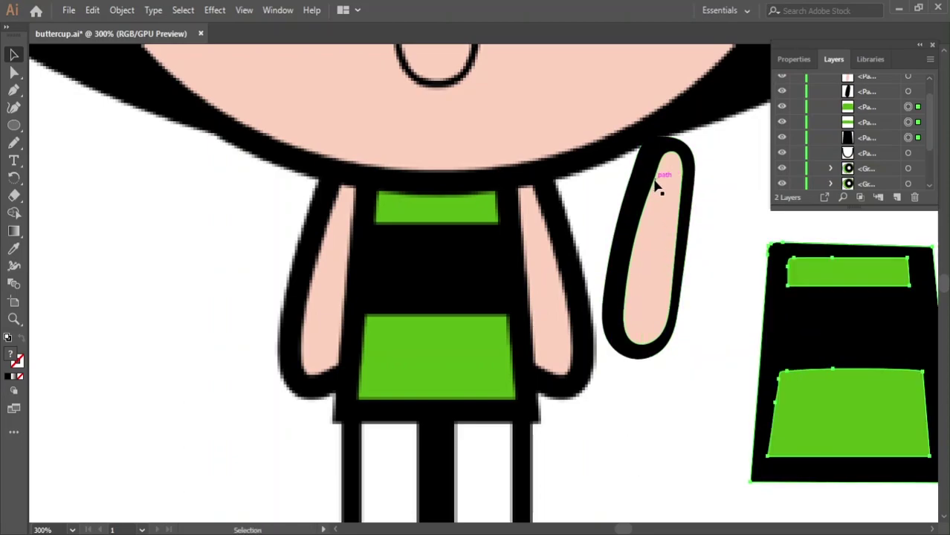
{"action": "left_click_drag", "start_coordinate": [657, 187], "coordinate": [739, 260]}
{"action": "key", "text": "ctrl+z"}
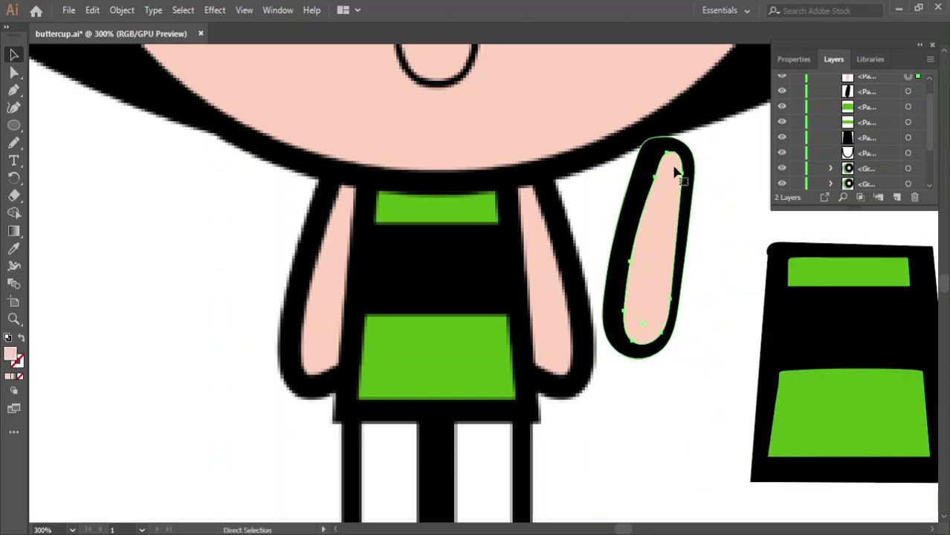
{"action": "key", "text": "ctrl+shift+bracketleft"}
{"action": "scroll", "coordinate": [339, 248], "scroll_direction": "up", "scroll_amount": 2}
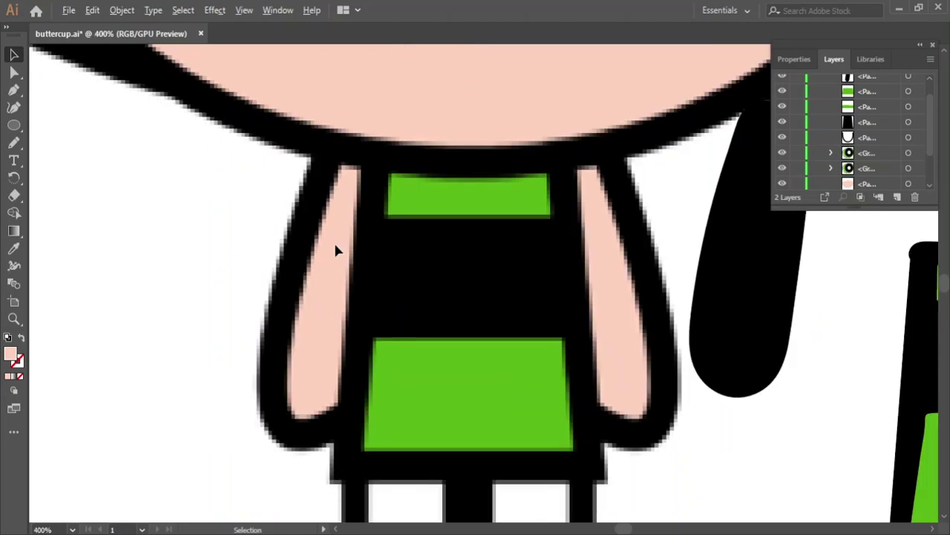
{"action": "scroll", "coordinate": [408, 289], "scroll_direction": "up", "scroll_amount": 1}
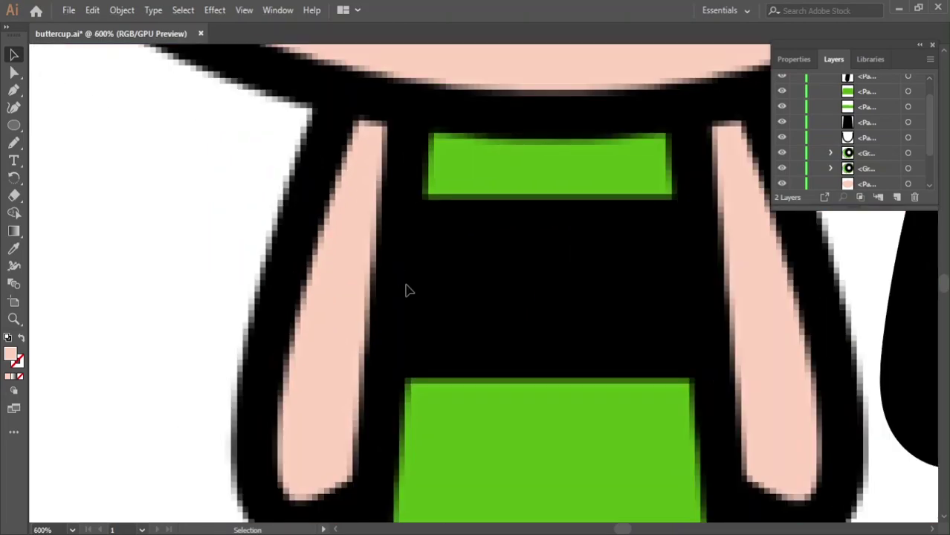
- Retrace the pink inner arm, fill it skin pink, and place both arm pieces beside the dress copy
{"action": "left_click", "coordinate": [18, 147]}
{"action": "left_click_drag", "start_coordinate": [352, 134], "coordinate": [281, 322]}
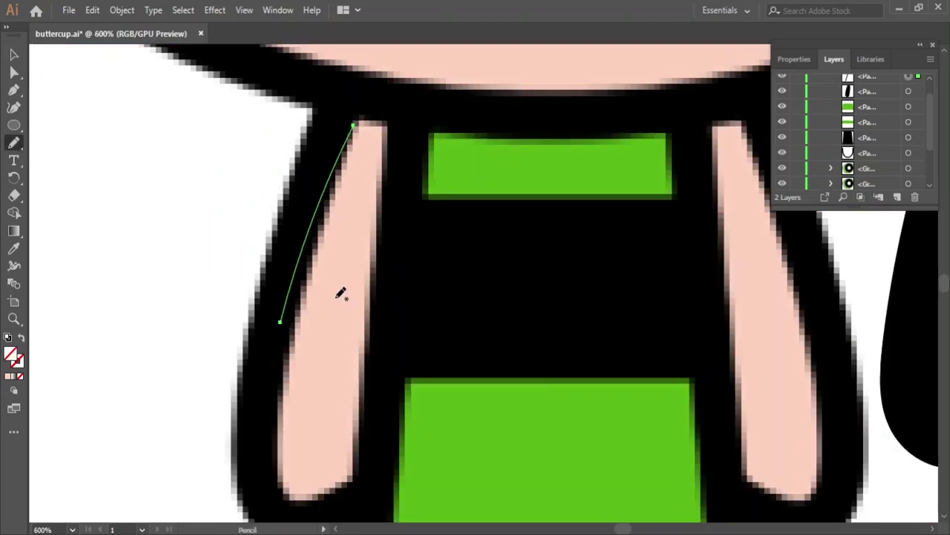
{"action": "mouse_move", "coordinate": [345, 162]}
{"action": "left_mouse_down"}
{"action": "mouse_move", "coordinate": [304, 282]}
{"action": "mouse_move", "coordinate": [280, 393]}
{"action": "left_mouse_up"}
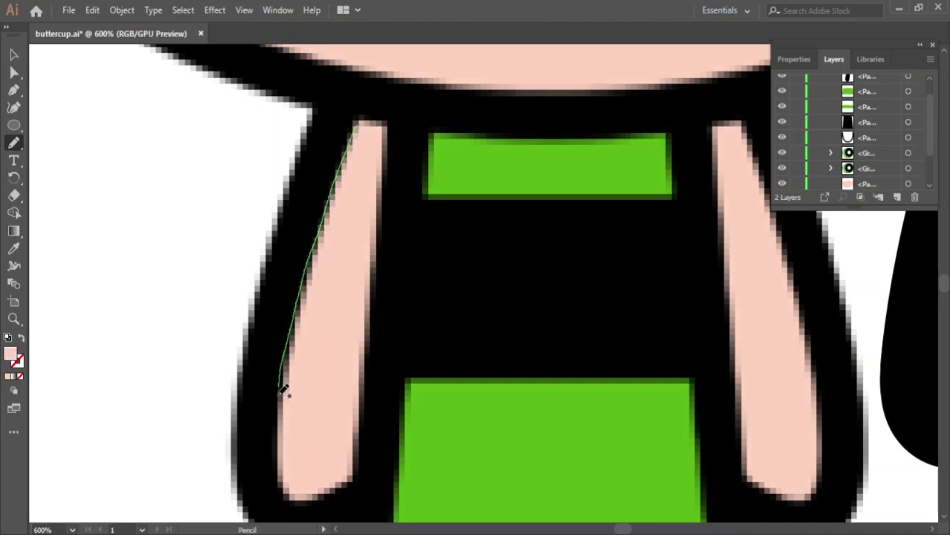
{"action": "mouse_move", "coordinate": [337, 494]}
{"action": "left_mouse_down"}
{"action": "mouse_move", "coordinate": [368, 418]}
{"action": "mouse_move", "coordinate": [394, 125]}
{"action": "mouse_move", "coordinate": [363, 117]}
{"action": "left_mouse_up"}
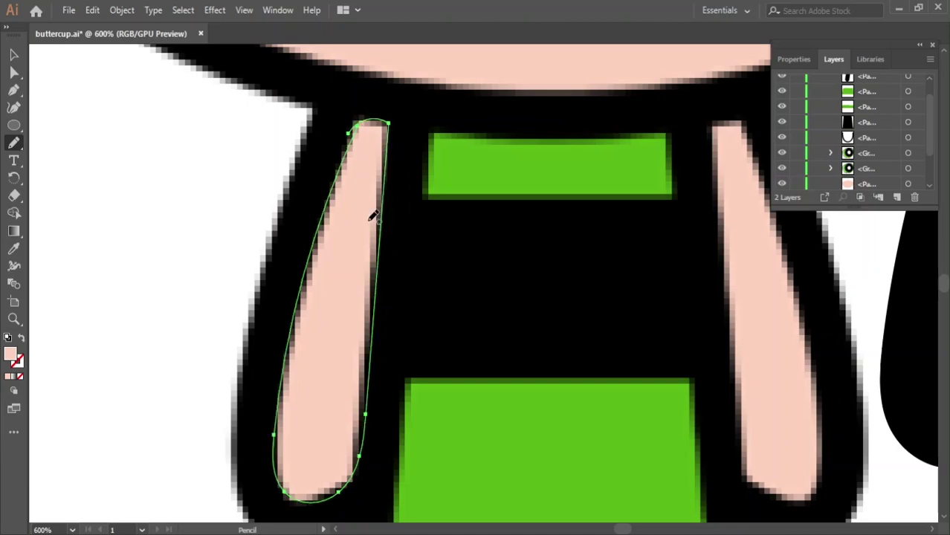
{"action": "left_click", "coordinate": [10, 57]}
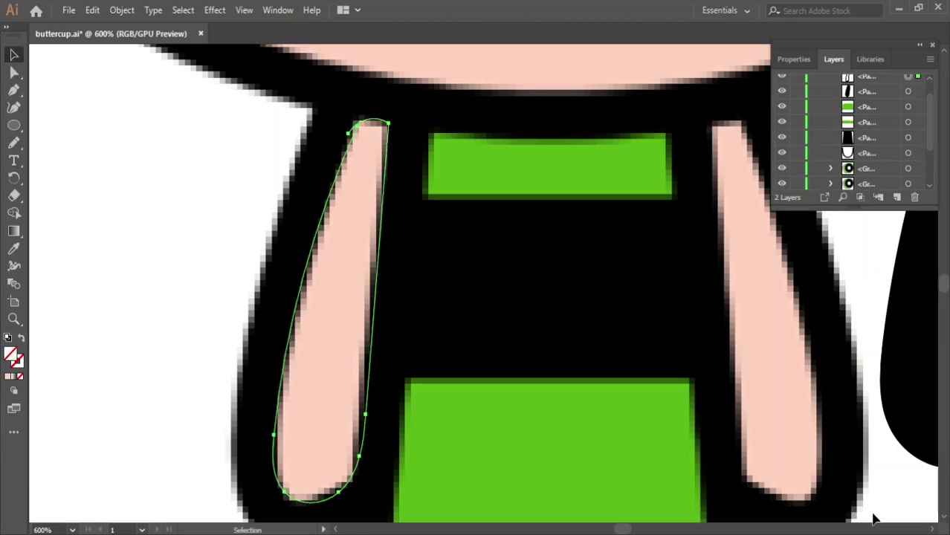
{"action": "left_click", "coordinate": [14, 248]}
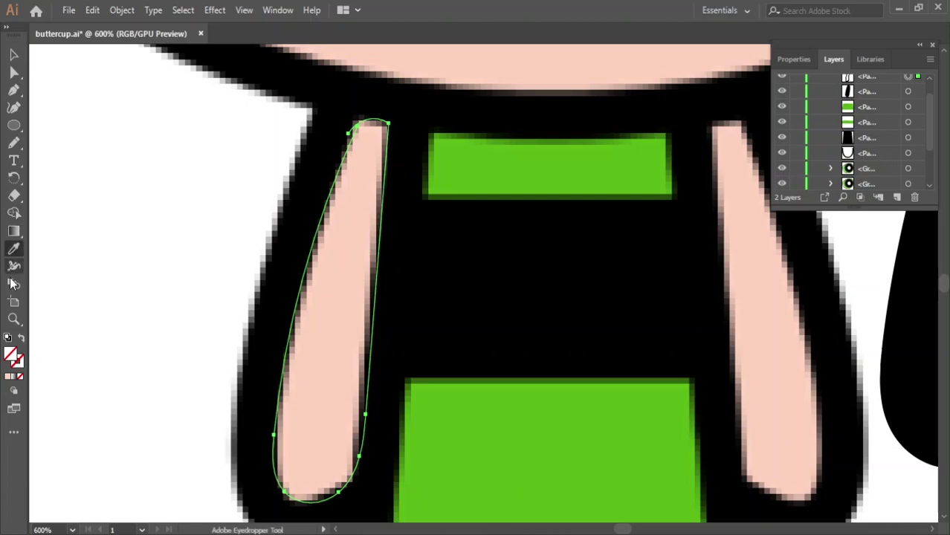
{"action": "left_click", "coordinate": [354, 332]}
{"action": "scroll", "coordinate": [479, 348], "scroll_direction": "down", "scroll_amount": 2}
{"action": "scroll", "coordinate": [479, 348], "scroll_direction": "down", "scroll_amount": 3}
{"action": "key", "text": "v"}
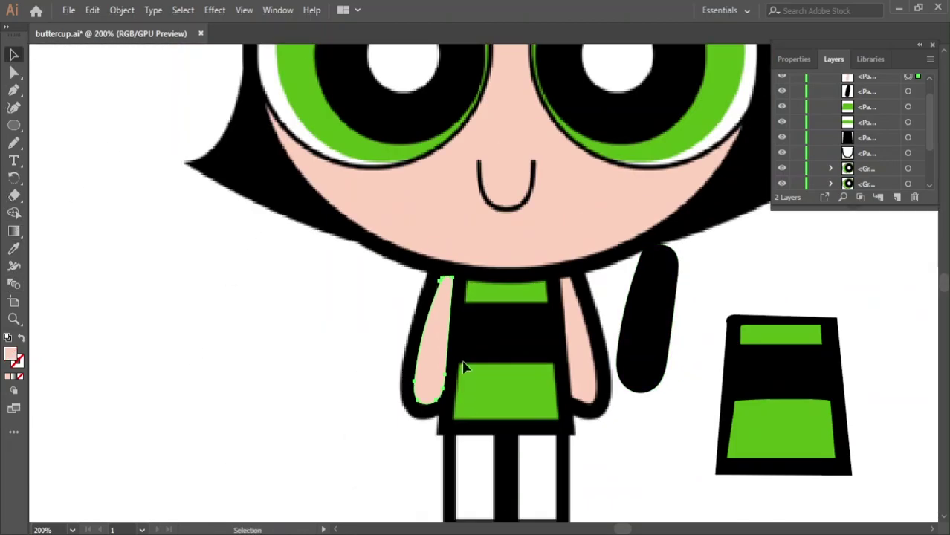
{"action": "left_click_drag", "start_coordinate": [446, 338], "coordinate": [663, 313]}
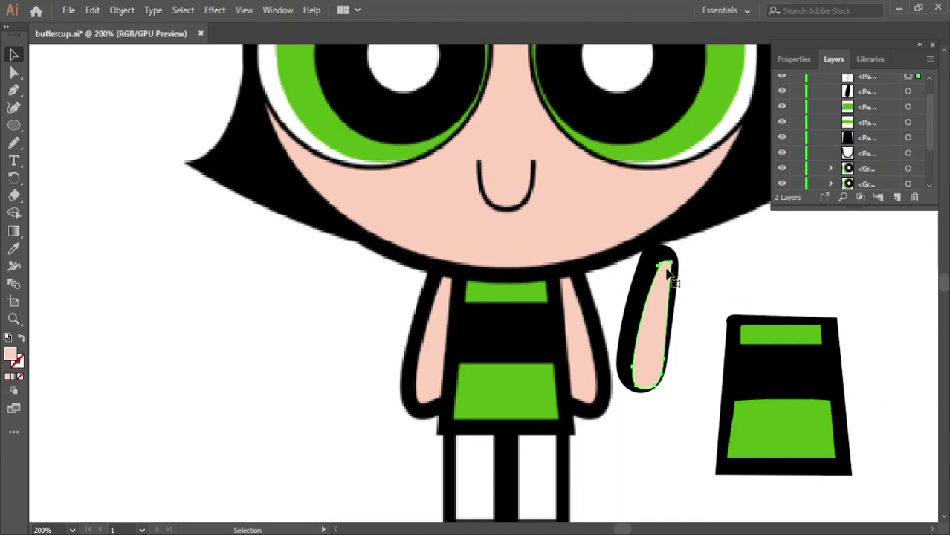
{"action": "left_click_drag", "start_coordinate": [669, 255], "coordinate": [727, 315]}
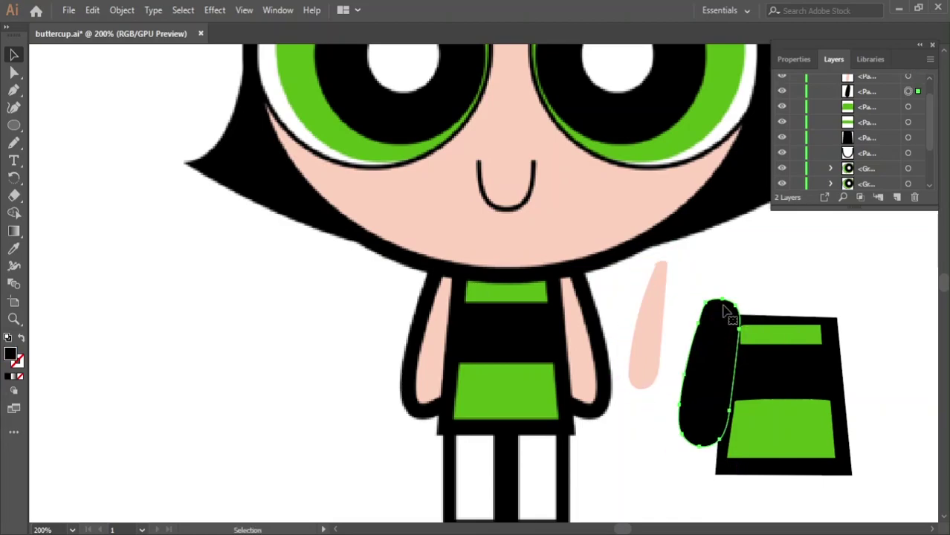
- Position the pink arm on the dress copy and send the black arm outline to the back
{"action": "double_click", "coordinate": [656, 282]}
{"action": "key", "text": "Escape"}
{"action": "left_click_drag", "start_coordinate": [658, 261], "coordinate": [718, 314]}
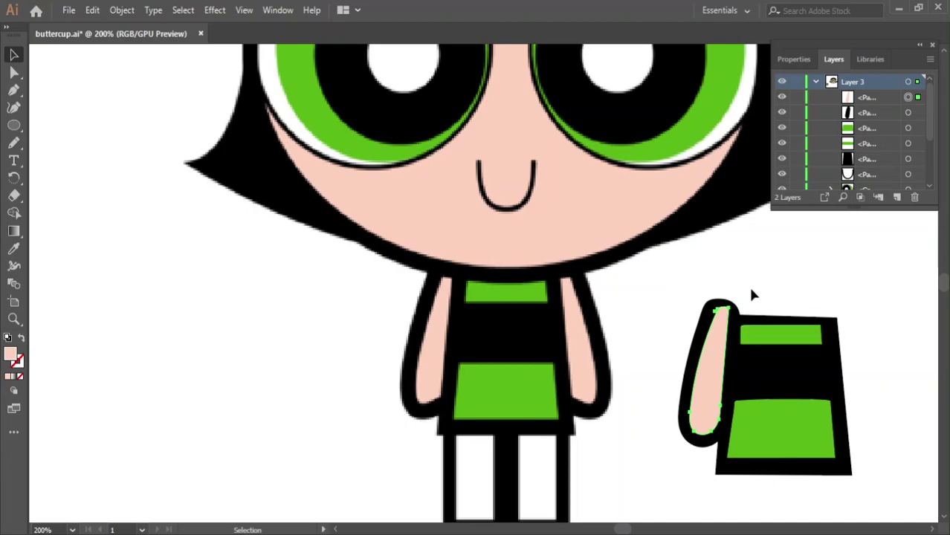
{"action": "left_click_drag", "start_coordinate": [734, 351], "coordinate": [725, 365]}
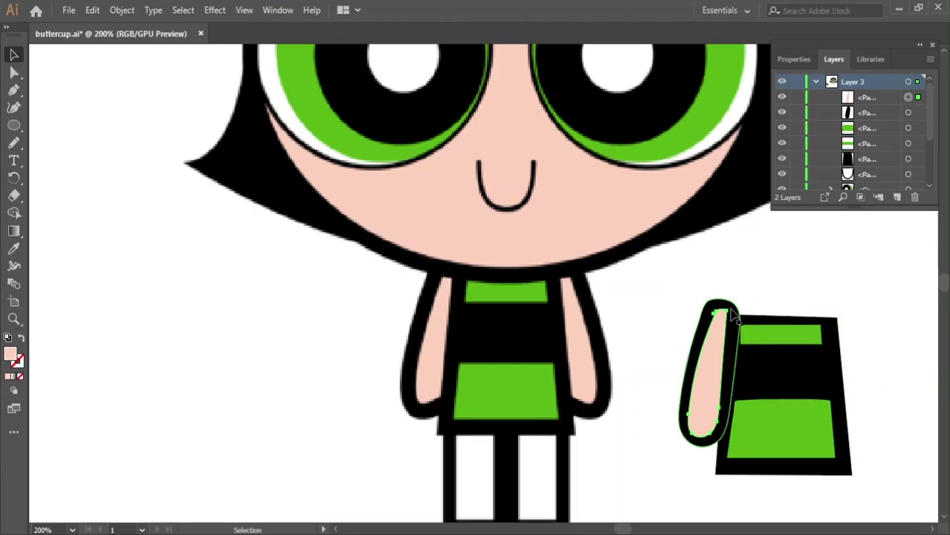
{"action": "left_click", "coordinate": [728, 313]}
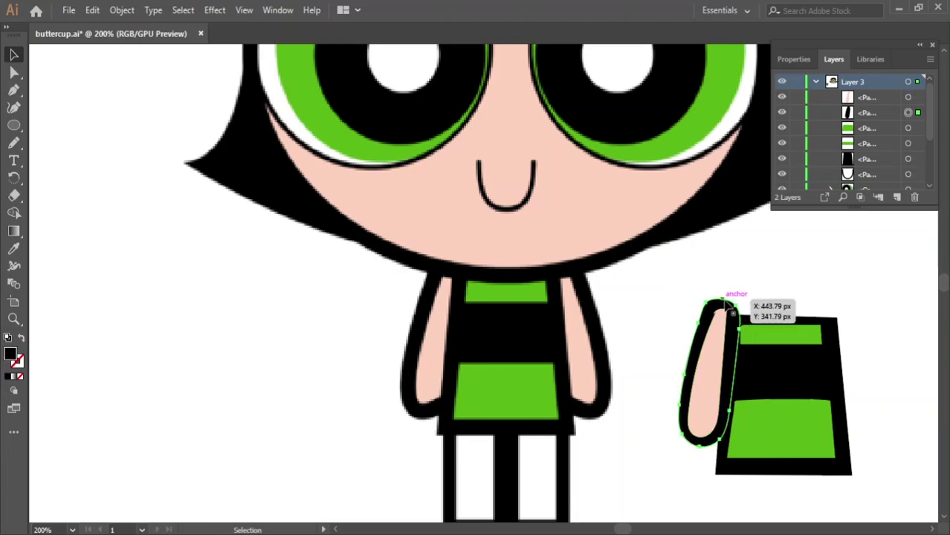
{"action": "right_click", "coordinate": [736, 309]}
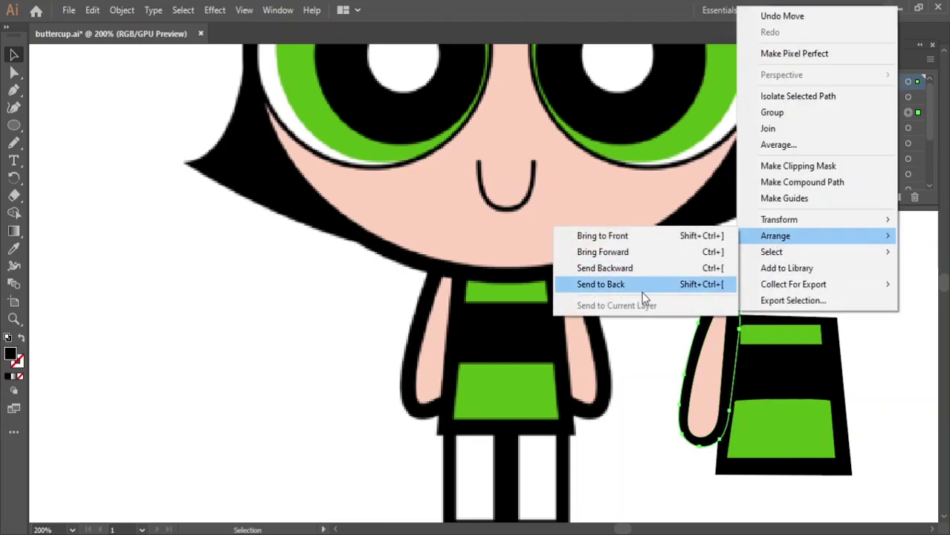
{"action": "left_click", "coordinate": [641, 294]}
{"action": "left_click", "coordinate": [807, 290]}
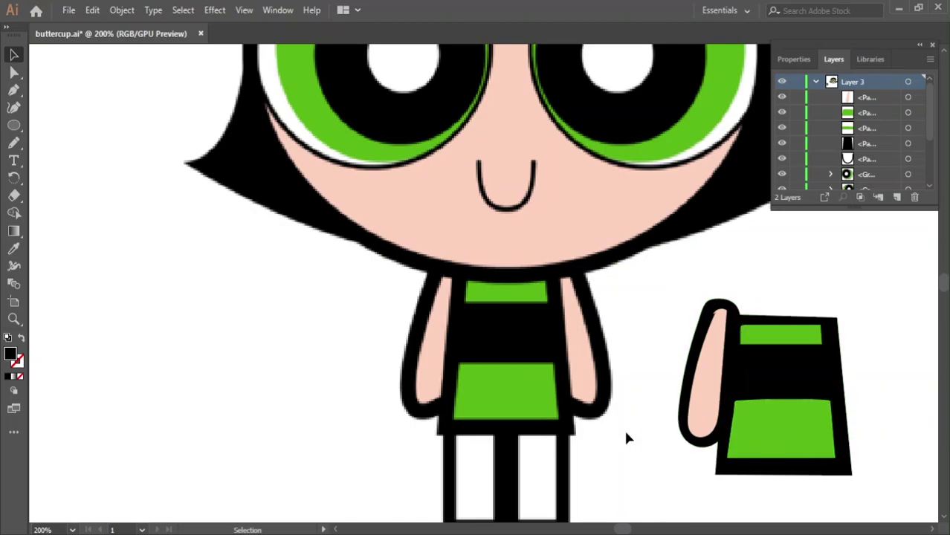
- Alt-drag a copy of the arm, reflect it vertically, and tuck it behind the dress's right side
{"action": "left_click", "coordinate": [716, 329]}
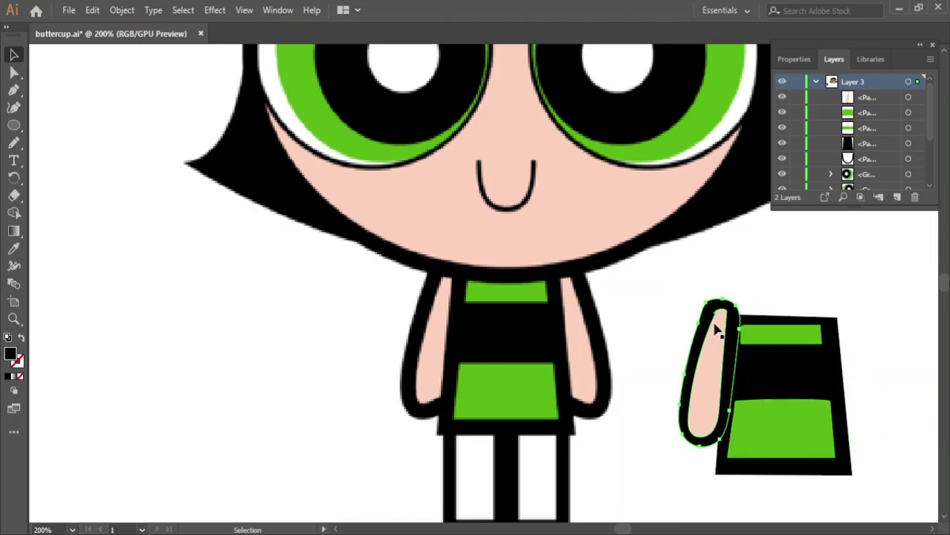
{"action": "left_click", "coordinate": [716, 330], "text": "shift"}
{"action": "left_click_drag", "start_coordinate": [714, 319], "coordinate": [886, 253]}
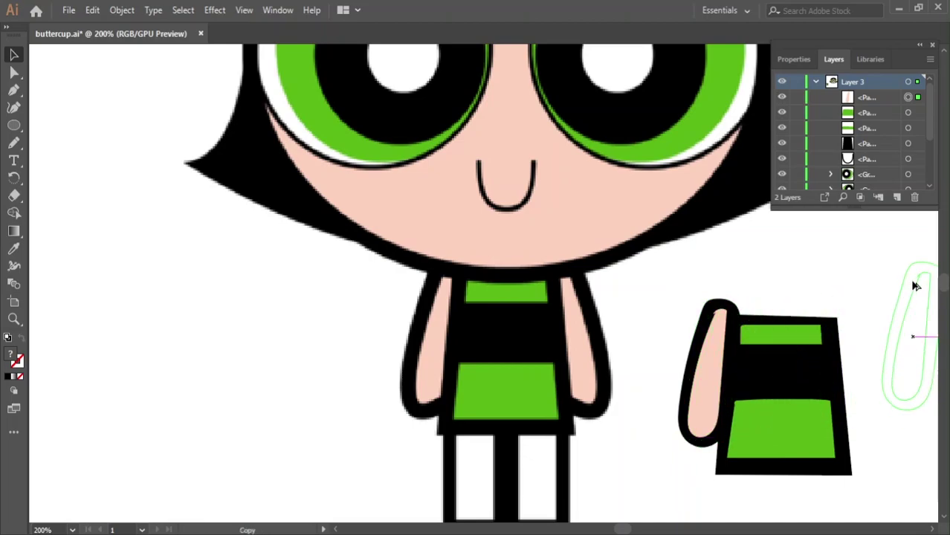
{"action": "right_click", "coordinate": [882, 258]}
{"action": "mouse_move", "coordinate": [638, 357]}
{"action": "left_click", "coordinate": [632, 369]}
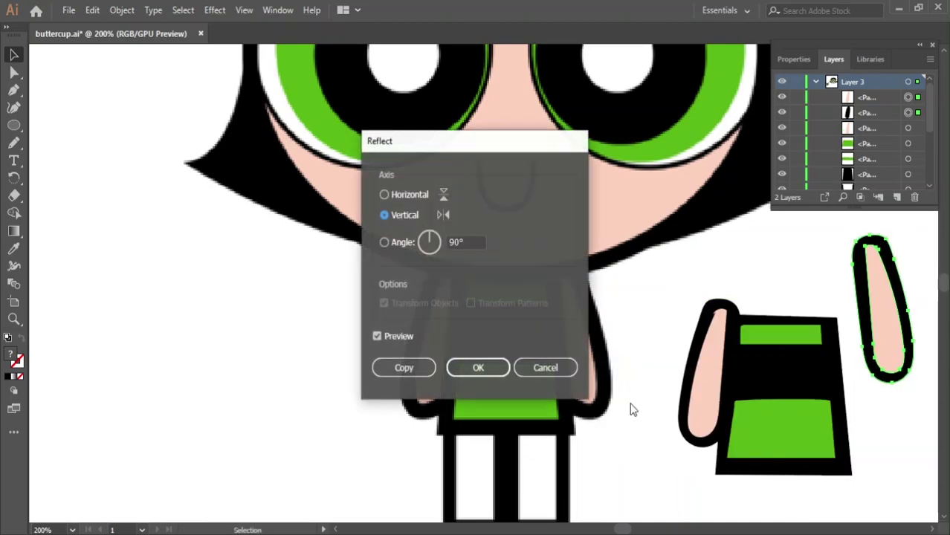
{"action": "left_click", "coordinate": [479, 368]}
{"action": "mouse_move", "coordinate": [863, 280]}
{"action": "left_mouse_down"}
{"action": "mouse_move", "coordinate": [846, 330]}
{"action": "mouse_move", "coordinate": [854, 360]}
{"action": "left_mouse_up"}
{"action": "key", "text": "ctrl+shift+bracketleft"}
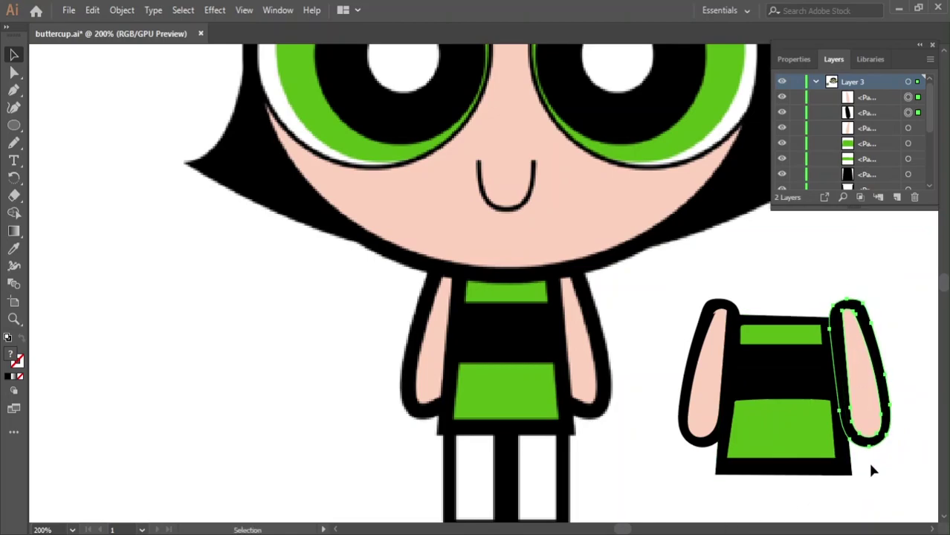
{"action": "left_click", "coordinate": [905, 459]}
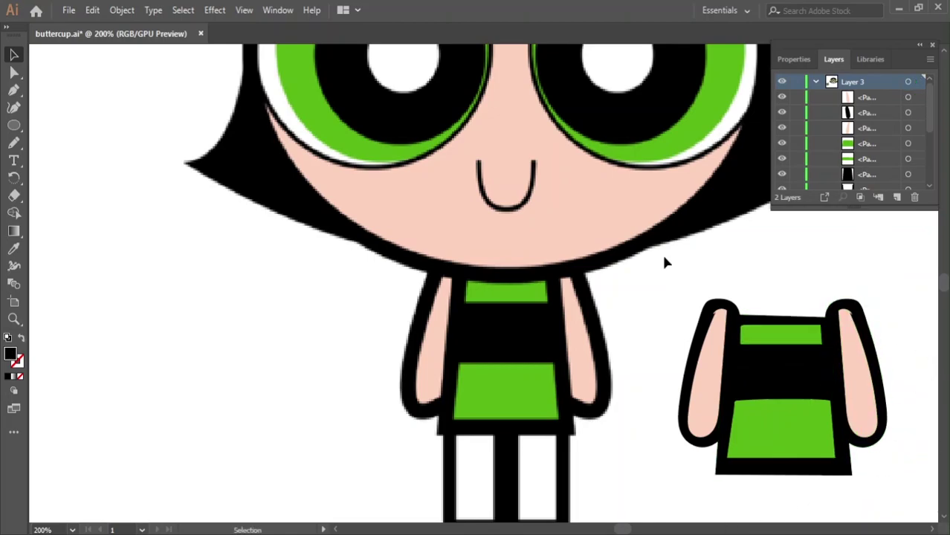
{"action": "left_click", "coordinate": [814, 382]}
{"action": "key", "text": "ctrl+minus"}
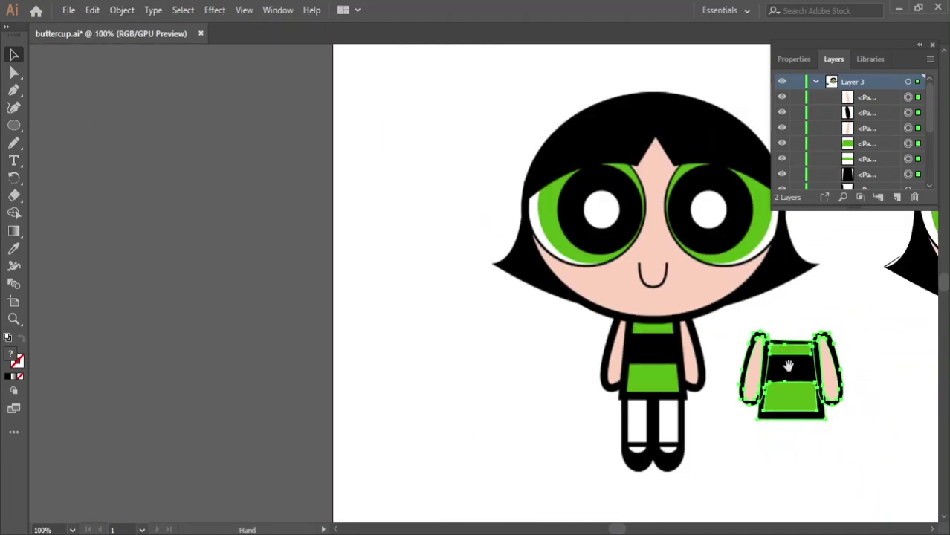
- Place the dress and both arms beneath the second head, then bring the original legs into view
{"action": "mouse_move", "coordinate": [788, 381]}
{"action": "left_mouse_down"}
{"action": "mouse_move", "coordinate": [643, 368]}
{"action": "mouse_move", "coordinate": [397, 323]}
{"action": "mouse_move", "coordinate": [616, 296]}
{"action": "left_mouse_up"}
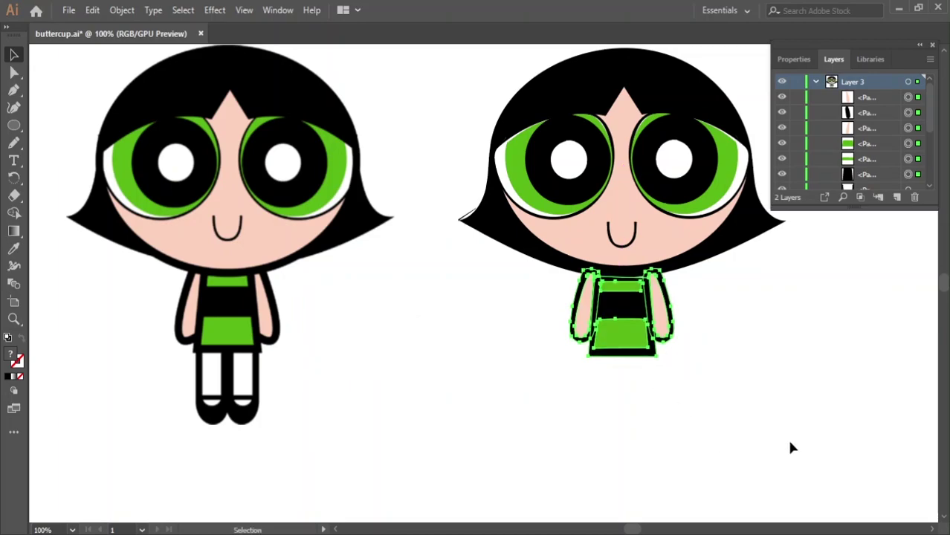
{"action": "left_click", "coordinate": [759, 451]}
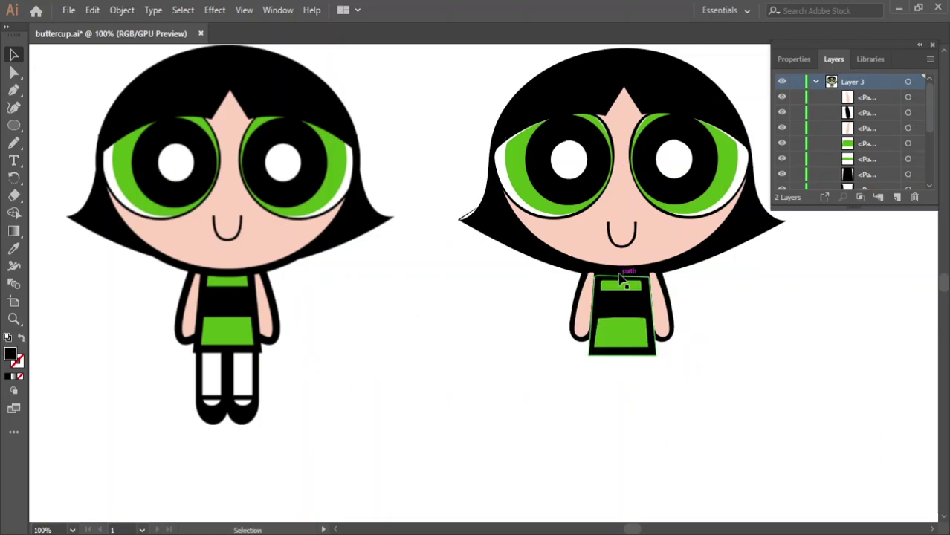
{"action": "left_click_drag", "start_coordinate": [629, 394], "coordinate": [568, 299]}
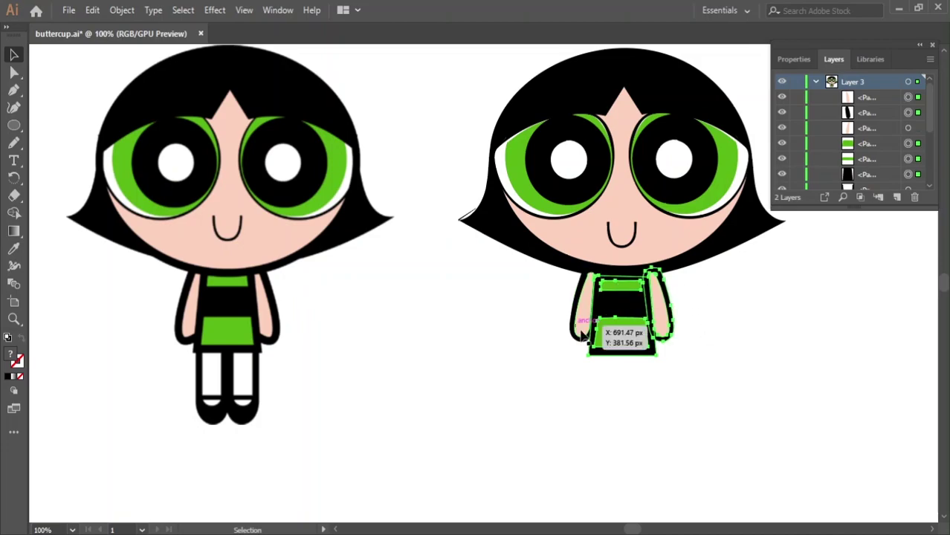
{"action": "left_click_drag", "start_coordinate": [707, 351], "coordinate": [615, 298]}
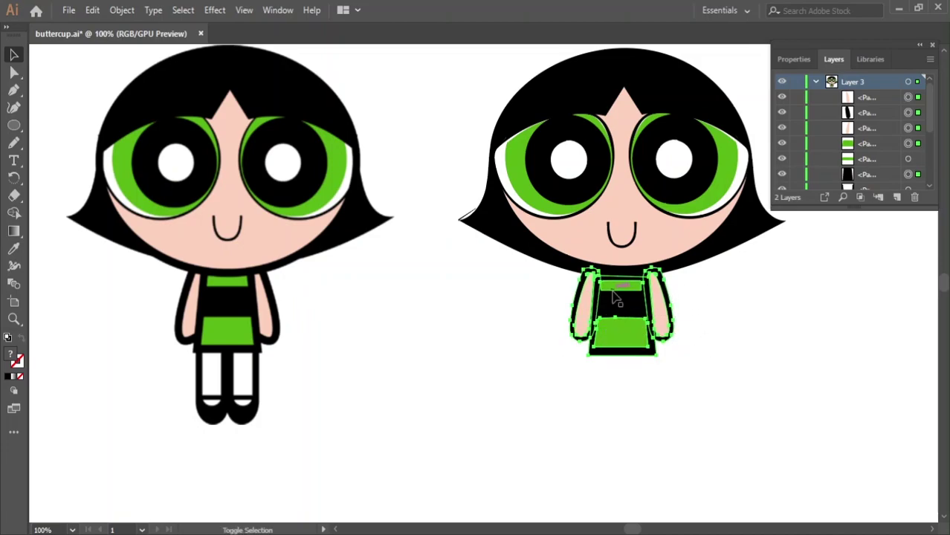
{"action": "left_click", "coordinate": [656, 424]}
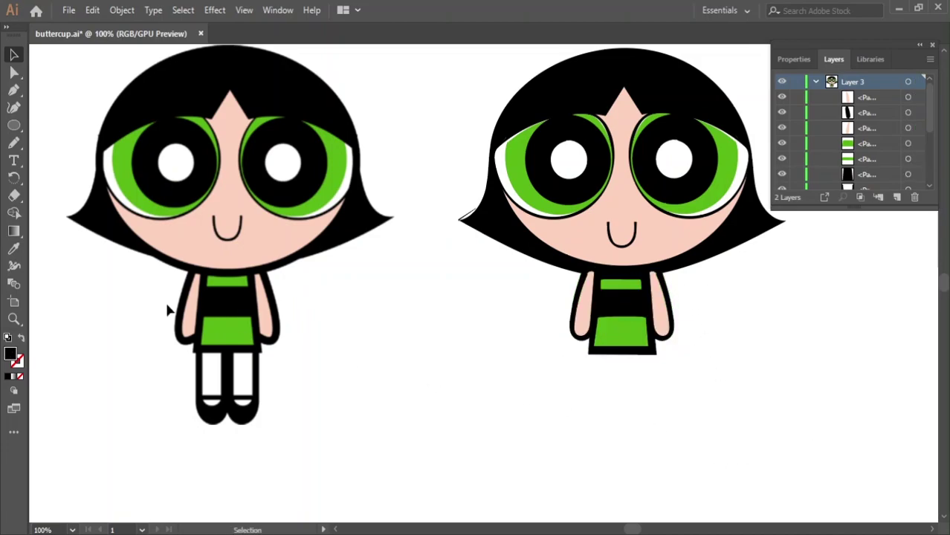
{"action": "left_click_drag", "start_coordinate": [354, 375], "coordinate": [518, 395]}
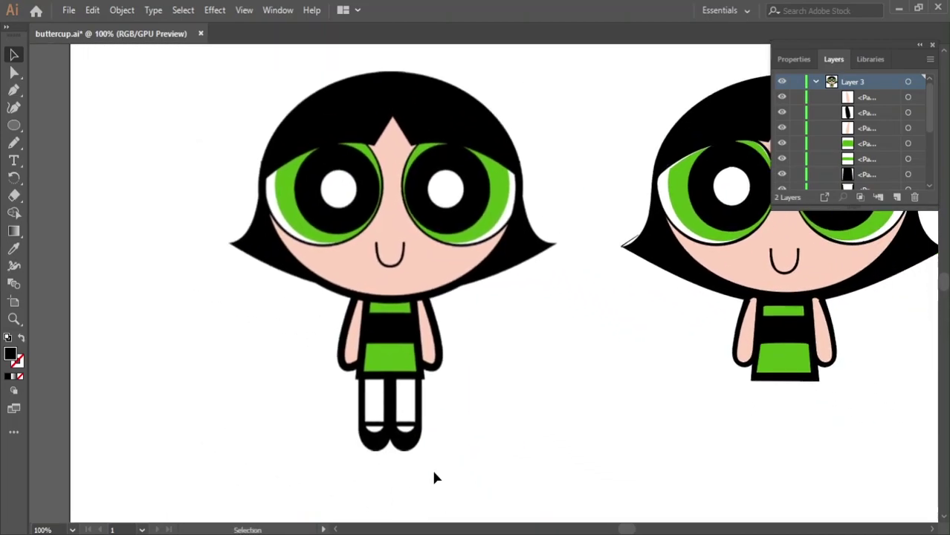
{"action": "scroll", "coordinate": [437, 477], "scroll_direction": "up", "scroll_amount": 2}
{"action": "scroll", "coordinate": [381, 471], "scroll_direction": "up", "scroll_amount": 2}
{"action": "scroll", "coordinate": [467, 456], "scroll_direction": "up", "scroll_amount": 2}
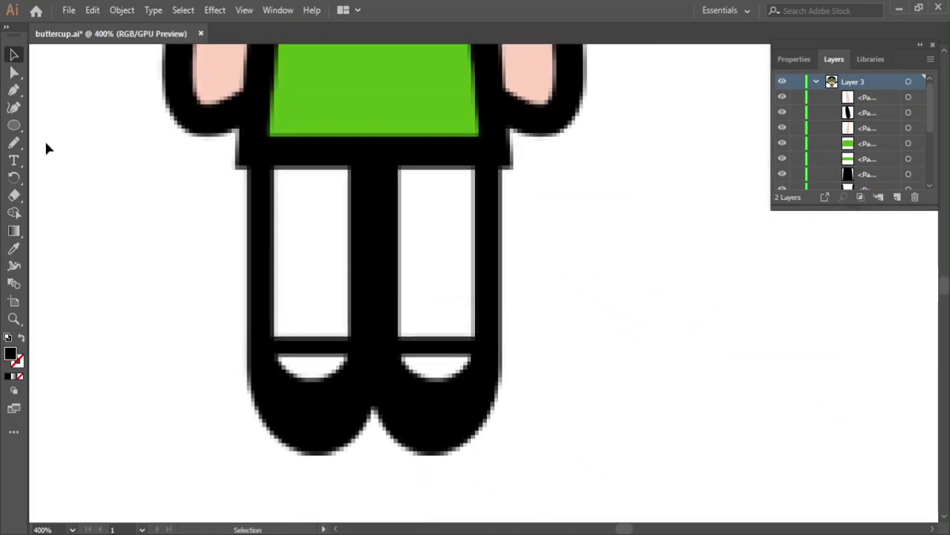
- Pencil-trace both legs and shoes, fill the outline black, and move it right of the figure
{"action": "left_click", "coordinate": [13, 143]}
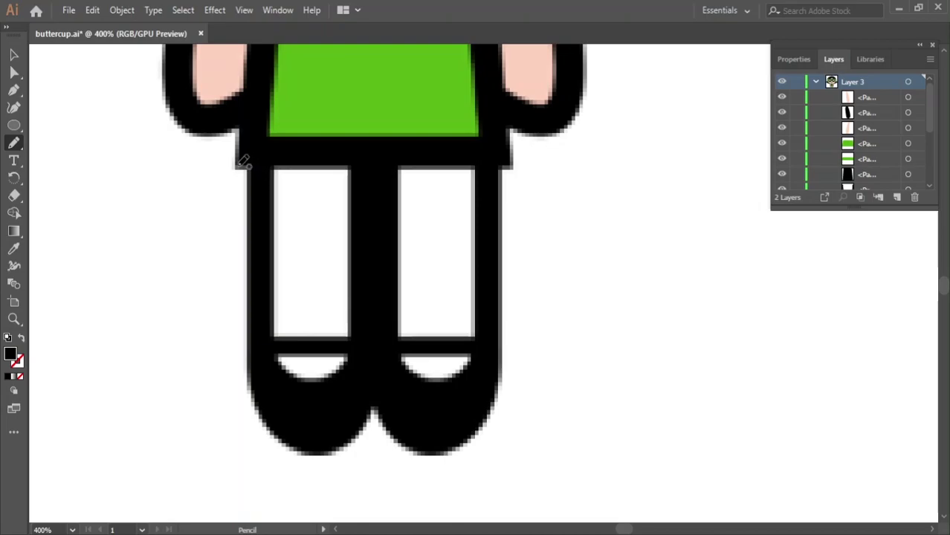
{"action": "mouse_move", "coordinate": [247, 162]}
{"action": "left_mouse_down"}
{"action": "mouse_move", "coordinate": [250, 384]}
{"action": "mouse_move", "coordinate": [406, 442]}
{"action": "mouse_move", "coordinate": [441, 427]}
{"action": "left_mouse_up"}
{"action": "mouse_move", "coordinate": [248, 171]}
{"action": "left_mouse_down"}
{"action": "mouse_move", "coordinate": [248, 344]}
{"action": "mouse_move", "coordinate": [255, 392]}
{"action": "mouse_move", "coordinate": [281, 438]}
{"action": "left_mouse_up"}
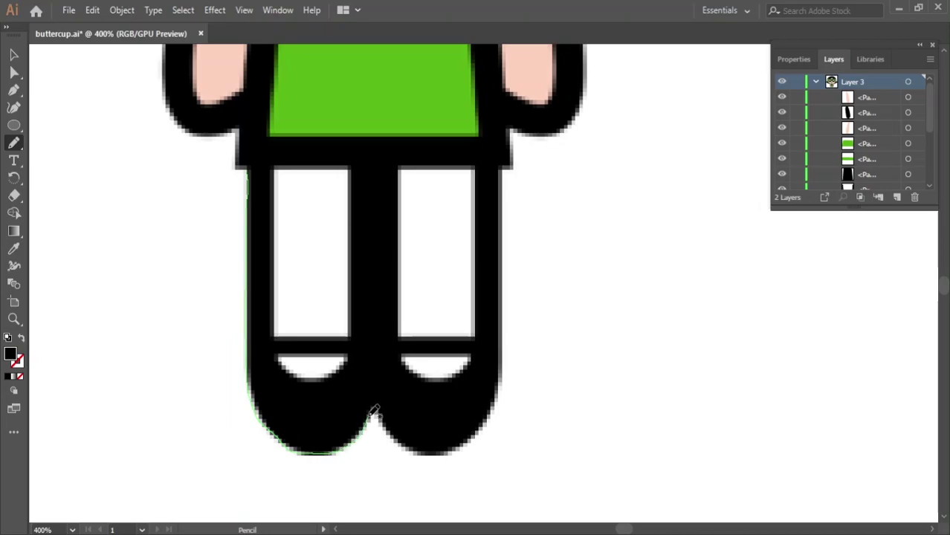
{"action": "mouse_move", "coordinate": [374, 411]}
{"action": "left_mouse_down"}
{"action": "mouse_move", "coordinate": [407, 444]}
{"action": "mouse_move", "coordinate": [470, 444]}
{"action": "left_mouse_up"}
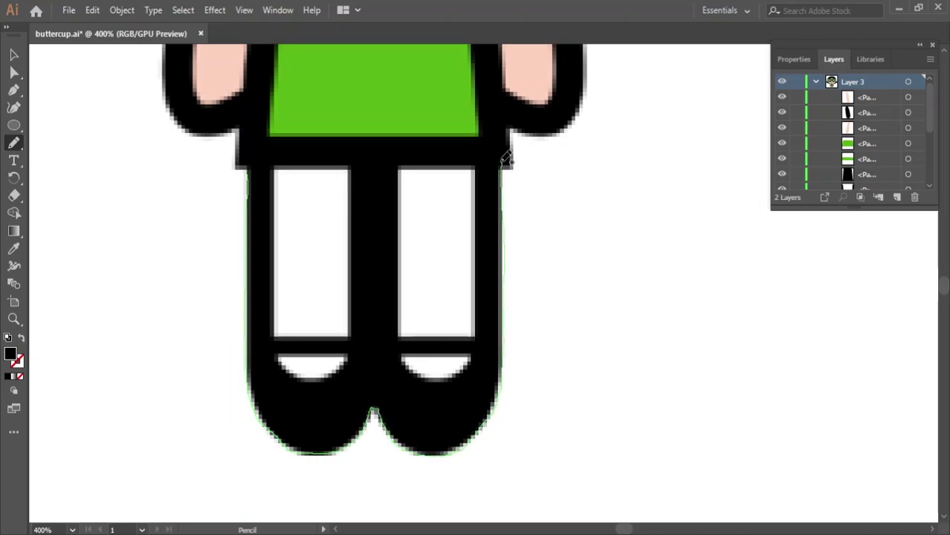
{"action": "mouse_move", "coordinate": [506, 158]}
{"action": "left_mouse_down"}
{"action": "mouse_move", "coordinate": [393, 144]}
{"action": "mouse_move", "coordinate": [245, 155]}
{"action": "left_mouse_up"}
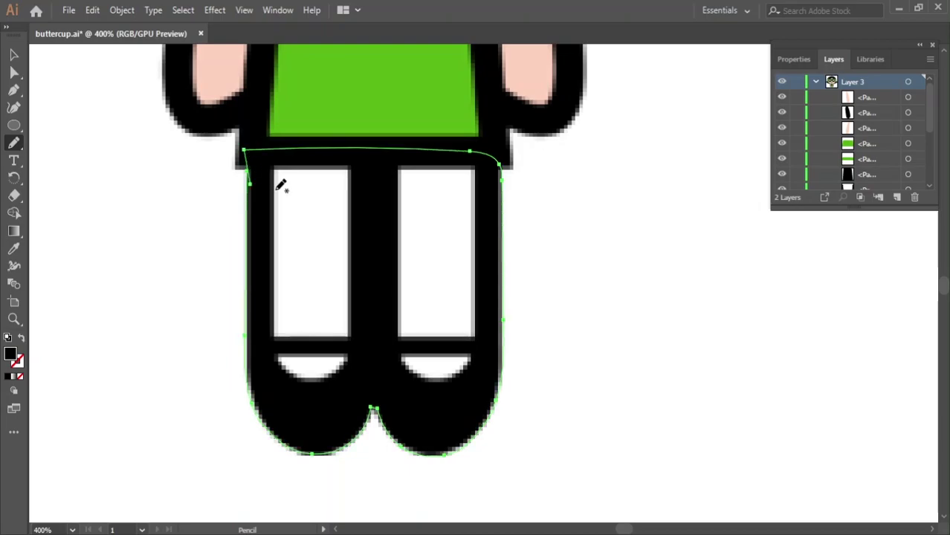
{"action": "left_click", "coordinate": [14, 249]}
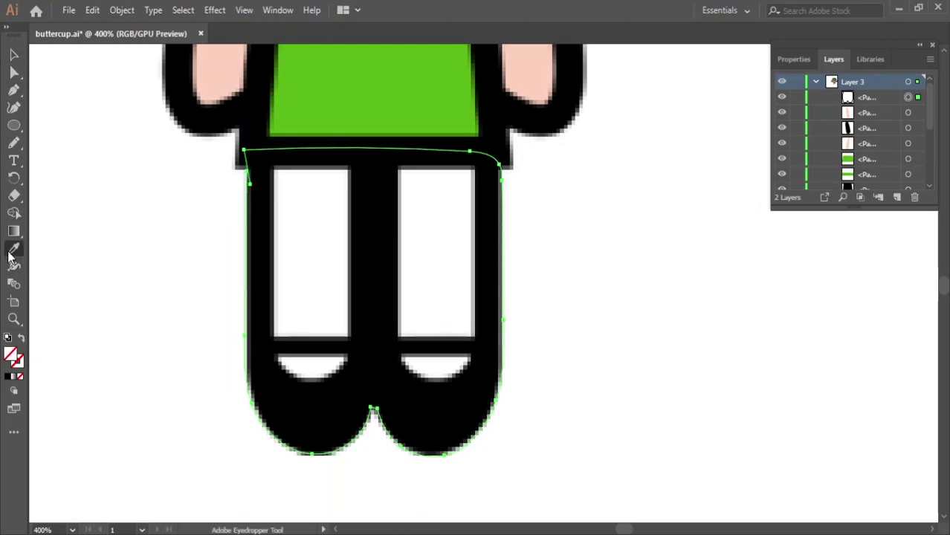
{"action": "left_click", "coordinate": [256, 244]}
{"action": "left_click", "coordinate": [13, 55]}
{"action": "mouse_move", "coordinate": [303, 224]}
{"action": "left_mouse_down"}
{"action": "mouse_move", "coordinate": [715, 276]}
{"action": "mouse_move", "coordinate": [625, 282]}
{"action": "left_mouse_up"}
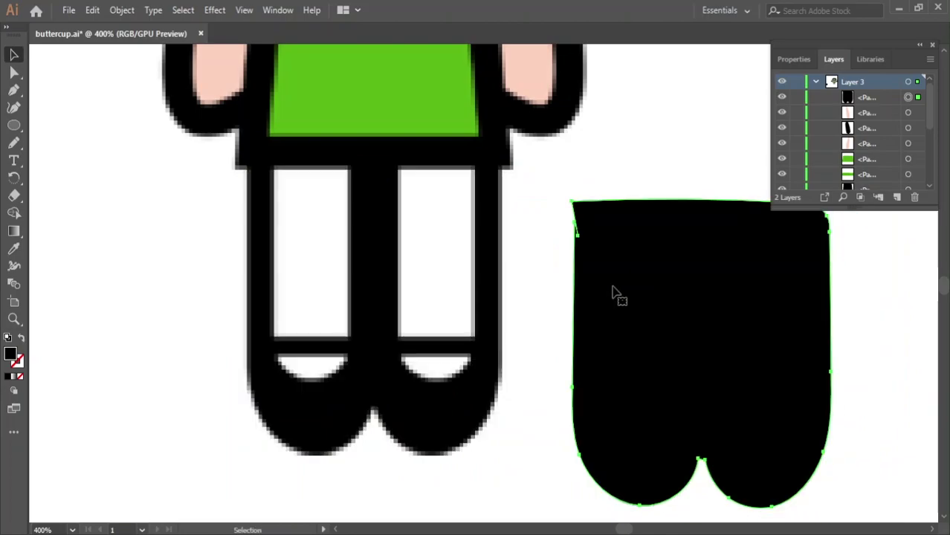
{"action": "left_click", "coordinate": [14, 142]}
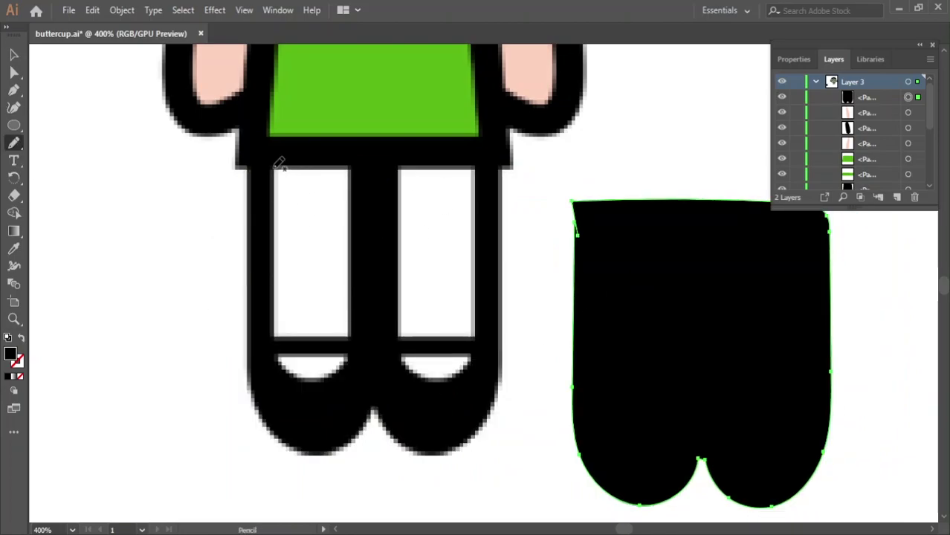
- Trace the left sock outline, fill it white, and move it out to the left
{"action": "left_click_drag", "start_coordinate": [270, 335], "coordinate": [343, 339]}
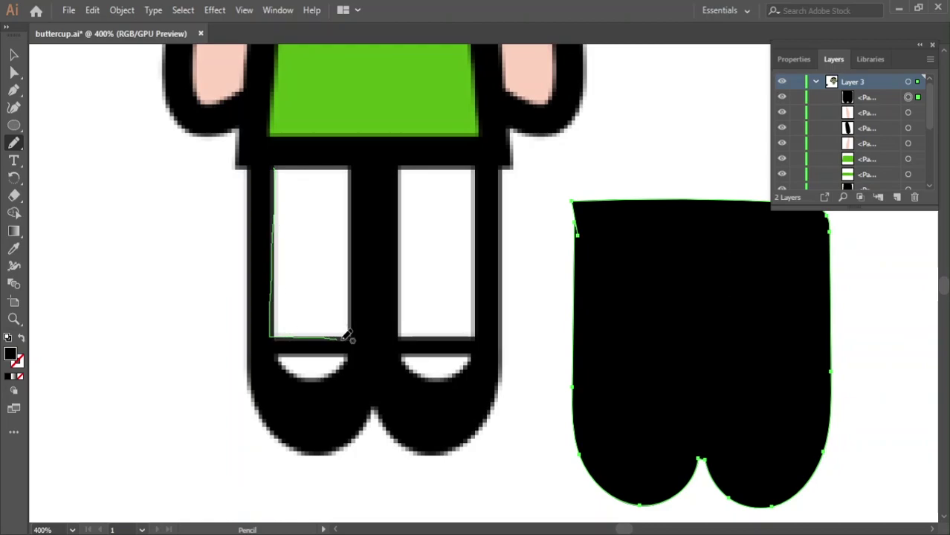
{"action": "mouse_move", "coordinate": [355, 305]}
{"action": "left_mouse_down"}
{"action": "mouse_move", "coordinate": [354, 170]}
{"action": "mouse_move", "coordinate": [308, 165]}
{"action": "left_mouse_up"}
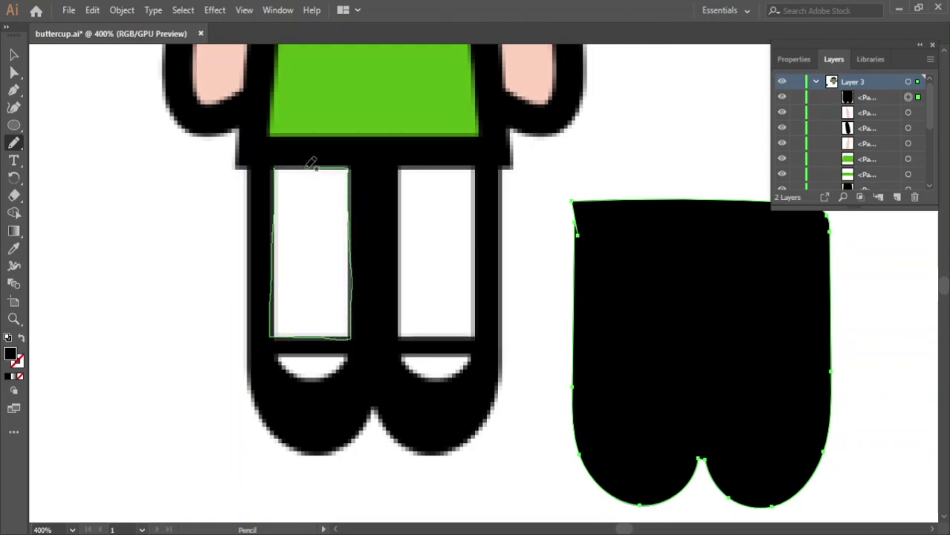
{"action": "key", "text": "v"}
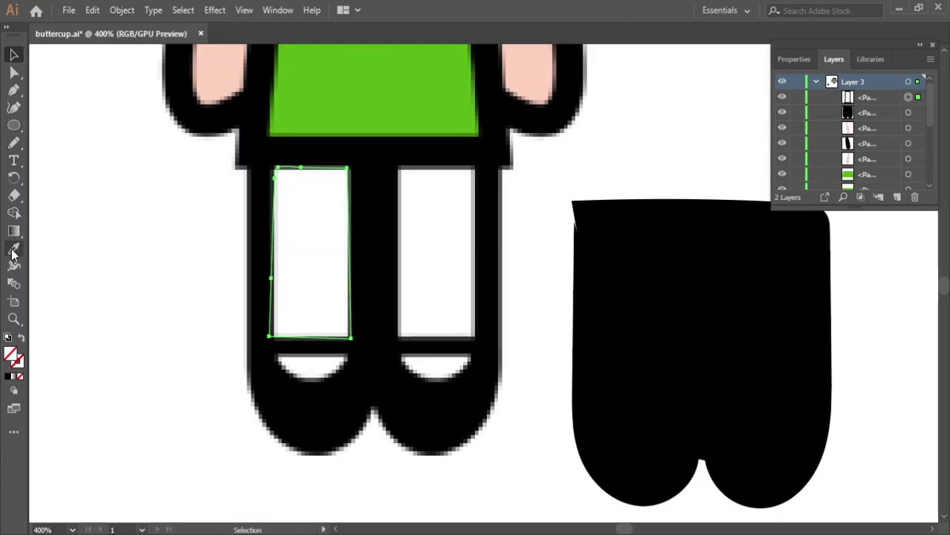
{"action": "key", "text": "i"}
{"action": "left_click", "coordinate": [290, 245]}
{"action": "key", "text": "v"}
{"action": "left_click_drag", "start_coordinate": [314, 230], "coordinate": [118, 292]}
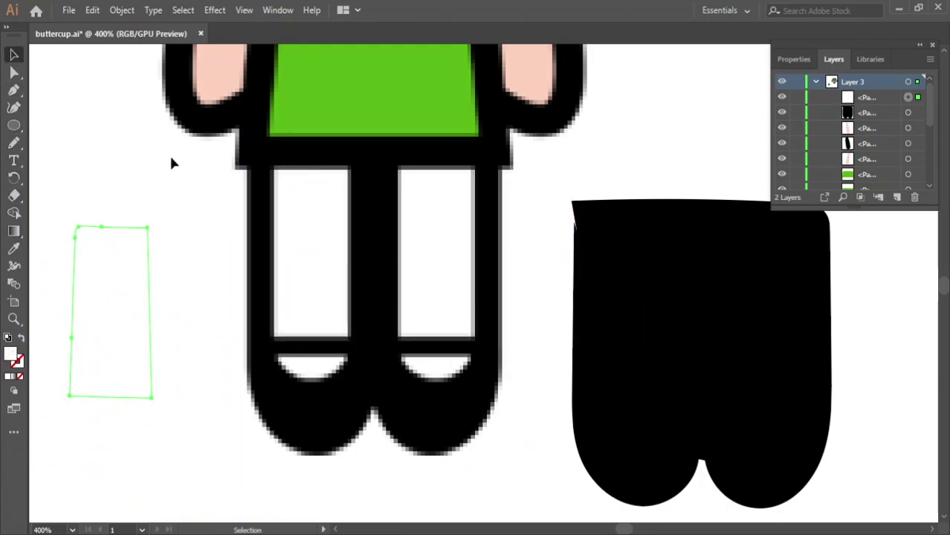
- Trace the white curve on the left shoe, fill it white, and move it lower left
{"action": "left_click", "coordinate": [18, 144]}
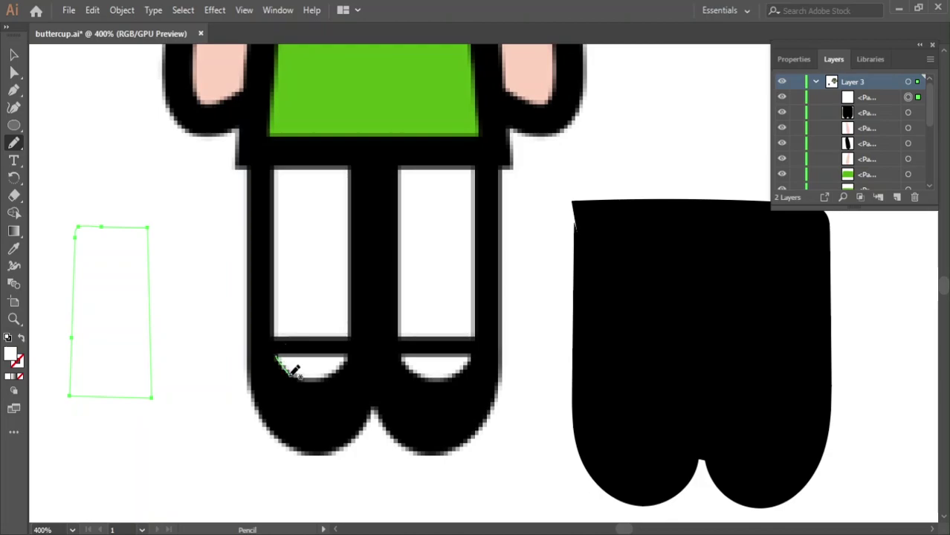
{"action": "mouse_move", "coordinate": [290, 373]}
{"action": "left_mouse_down"}
{"action": "mouse_move", "coordinate": [328, 378]}
{"action": "mouse_move", "coordinate": [283, 343]}
{"action": "mouse_move", "coordinate": [279, 357]}
{"action": "left_mouse_up"}
{"action": "key", "text": "ctrl+z"}
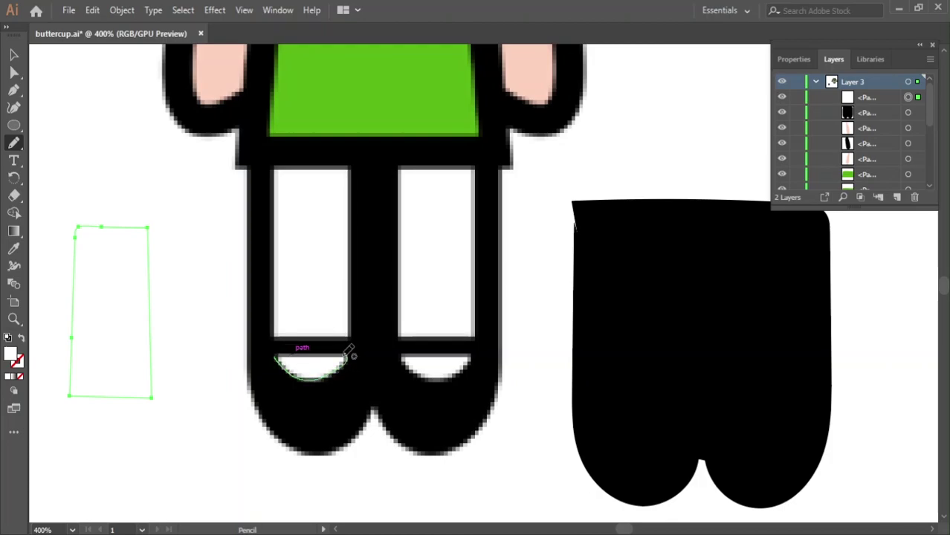
{"action": "mouse_move", "coordinate": [349, 349]}
{"action": "left_mouse_down"}
{"action": "mouse_move", "coordinate": [278, 353]}
{"action": "mouse_move", "coordinate": [305, 377]}
{"action": "mouse_move", "coordinate": [323, 354]}
{"action": "mouse_move", "coordinate": [277, 357]}
{"action": "left_mouse_up"}
{"action": "key", "text": "ctrl+z"}
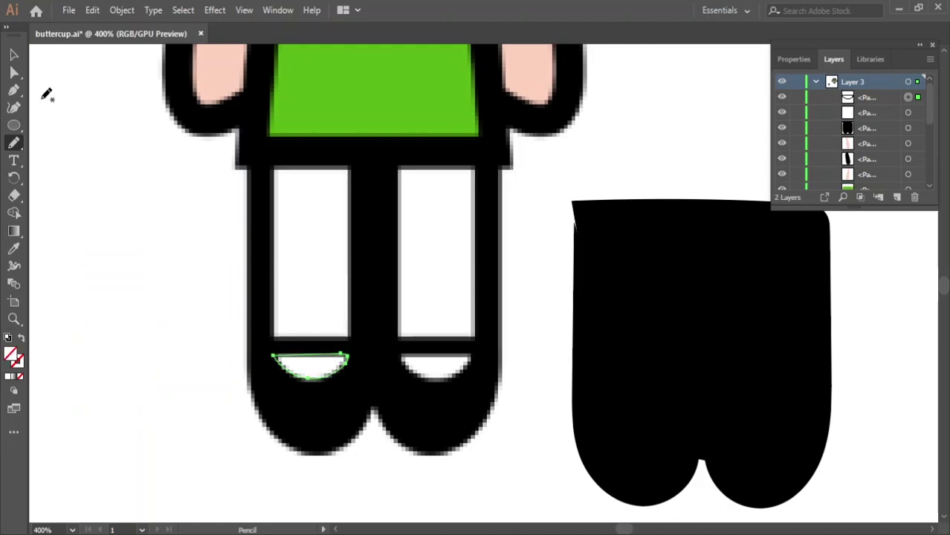
{"action": "left_click", "coordinate": [13, 56]}
{"action": "left_click", "coordinate": [14, 253]}
{"action": "left_click", "coordinate": [310, 243]}
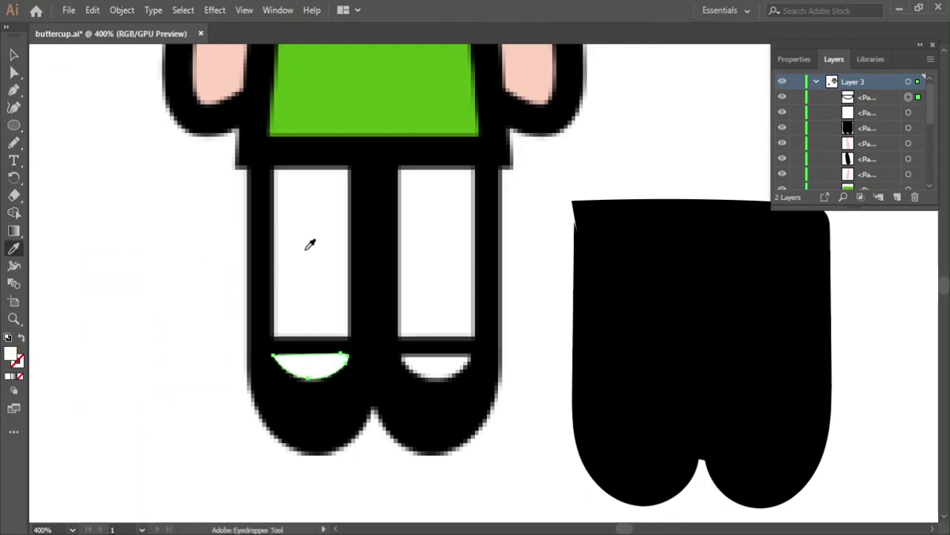
{"action": "key", "text": "v"}
{"action": "left_click_drag", "start_coordinate": [314, 366], "coordinate": [110, 455]}
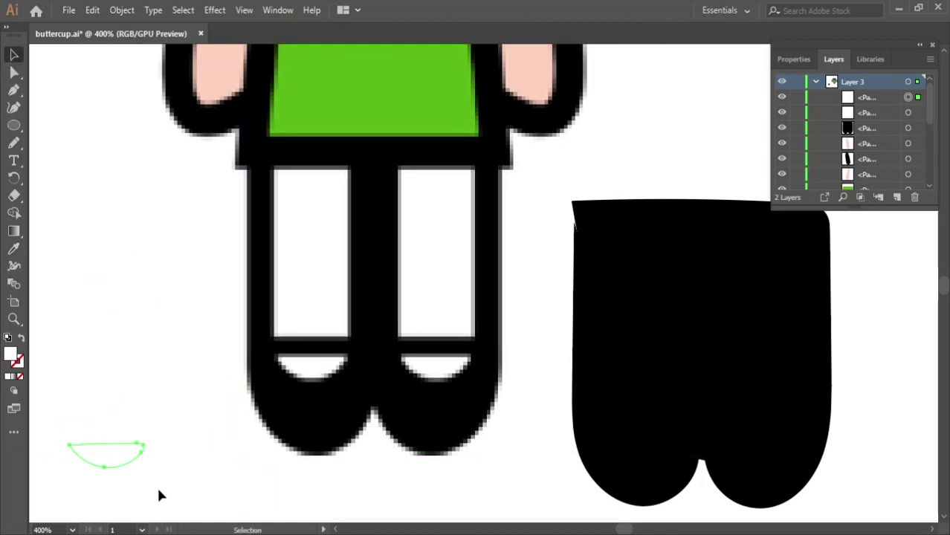
- Fit the semicircle under the sock, then move the white rectangle onto the black leg and send it backward
{"action": "left_click", "coordinate": [117, 397]}
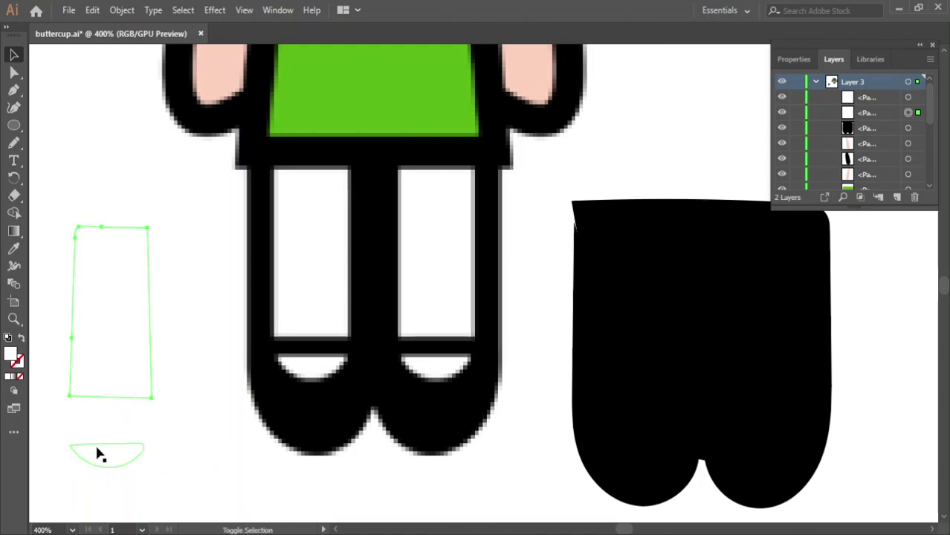
{"action": "left_click", "coordinate": [105, 451], "text": "shift"}
{"action": "left_click", "coordinate": [93, 449]}
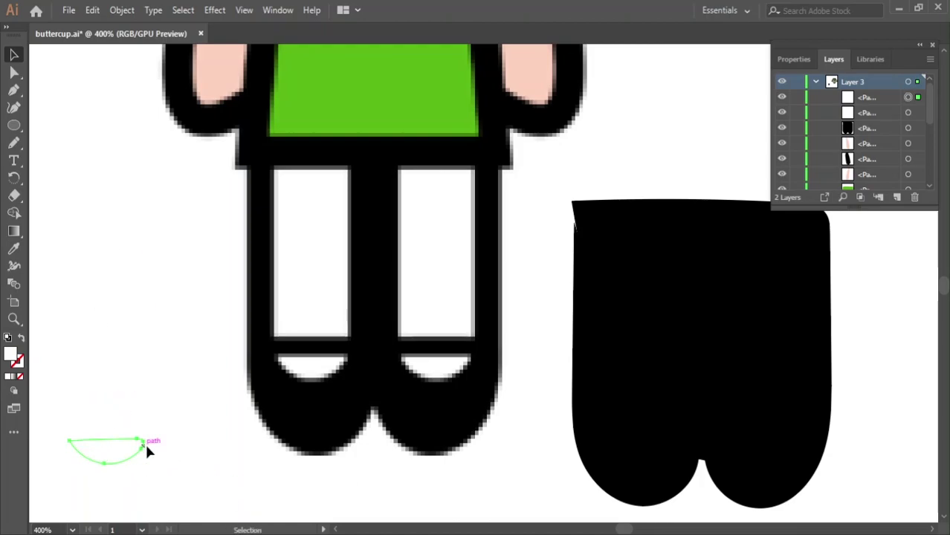
{"action": "mouse_move", "coordinate": [147, 447]}
{"action": "left_mouse_down"}
{"action": "mouse_move", "coordinate": [96, 407]}
{"action": "mouse_move", "coordinate": [104, 432]}
{"action": "left_mouse_up"}
{"action": "left_click", "coordinate": [158, 430]}
{"action": "left_click", "coordinate": [110, 388], "text": "shift"}
{"action": "left_click", "coordinate": [113, 393], "text": "shift"}
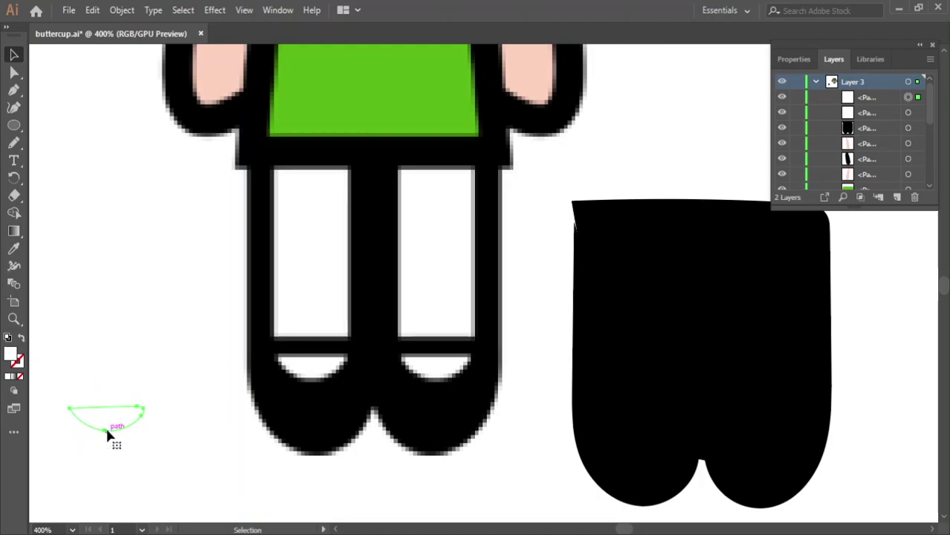
{"action": "left_click", "coordinate": [112, 410], "text": "shift"}
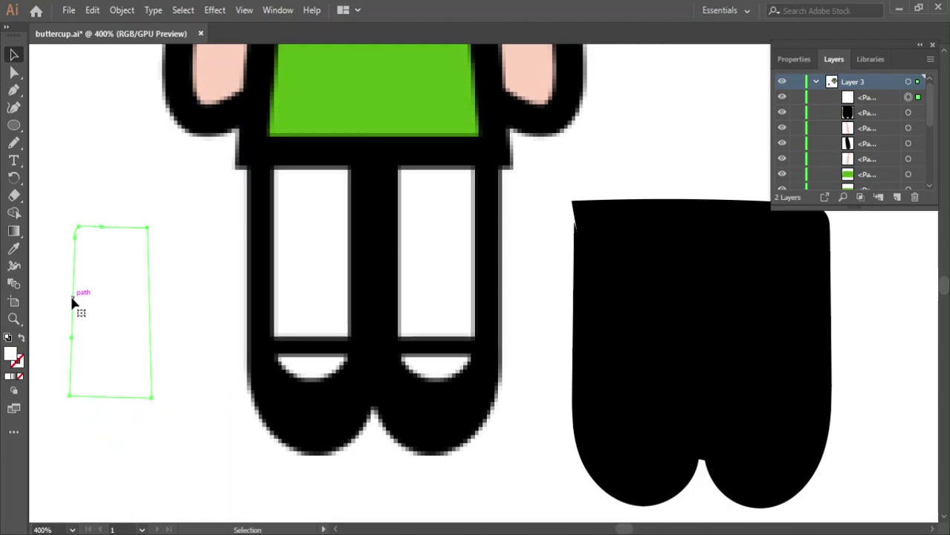
{"action": "mouse_move", "coordinate": [75, 305]}
{"action": "left_mouse_down"}
{"action": "mouse_move", "coordinate": [625, 305]}
{"action": "mouse_move", "coordinate": [603, 319]}
{"action": "left_mouse_up"}
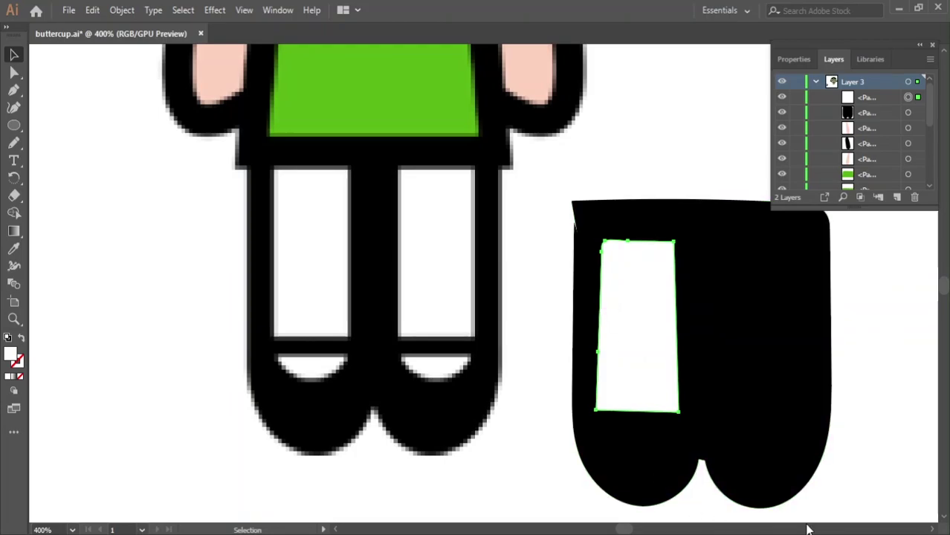
{"action": "key", "text": "ctrl+bracketleft"}
- Trace the full left sock outline with the Pencil and fill it white with the Eyedropper
{"action": "scroll", "coordinate": [301, 288], "scroll_direction": "up", "scroll_amount": 2}
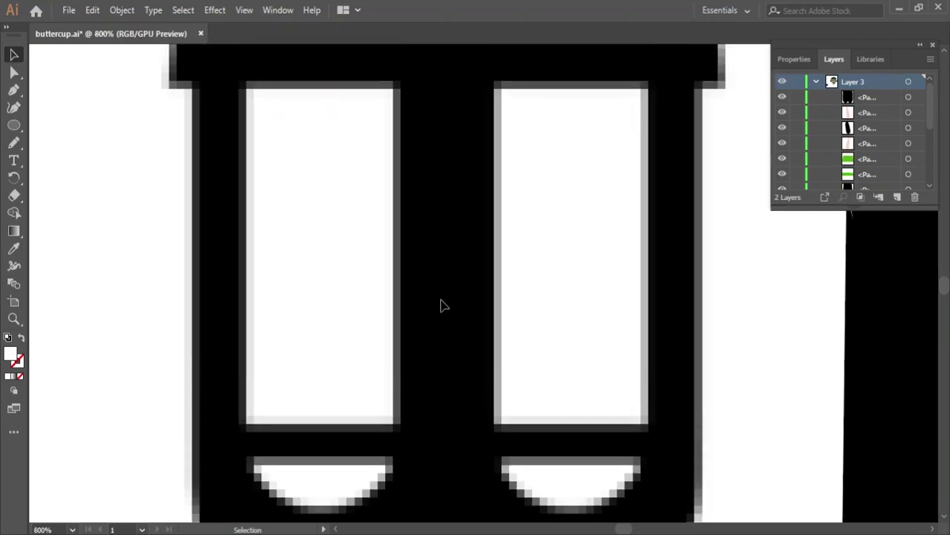
{"action": "left_click", "coordinate": [13, 142]}
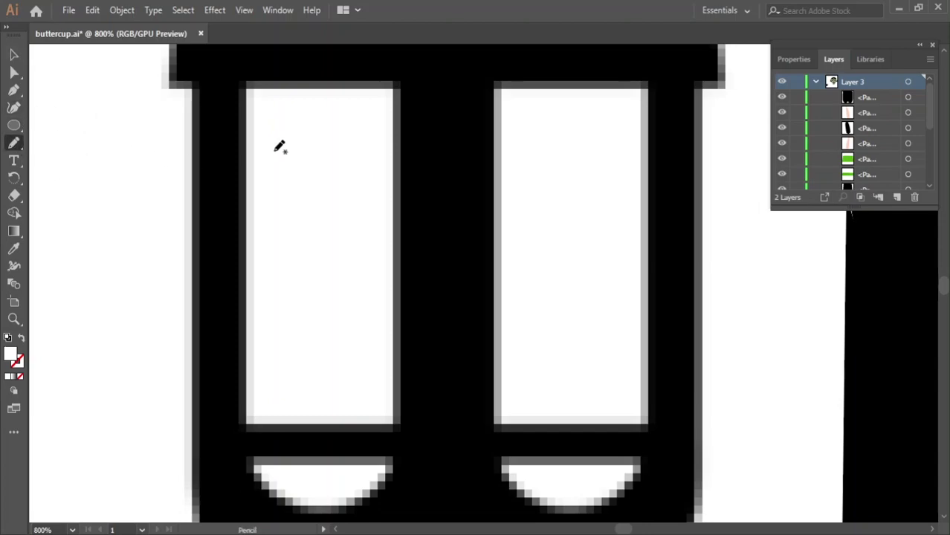
{"action": "left_click_drag", "start_coordinate": [248, 128], "coordinate": [249, 197]}
{"action": "left_click_drag", "start_coordinate": [248, 89], "coordinate": [255, 184]}
{"action": "key", "text": "ctrl+z"}
{"action": "mouse_move", "coordinate": [252, 84]}
{"action": "left_mouse_down"}
{"action": "mouse_move", "coordinate": [260, 420]}
{"action": "mouse_move", "coordinate": [396, 421]}
{"action": "mouse_move", "coordinate": [399, 90]}
{"action": "mouse_move", "coordinate": [250, 87]}
{"action": "left_mouse_up"}
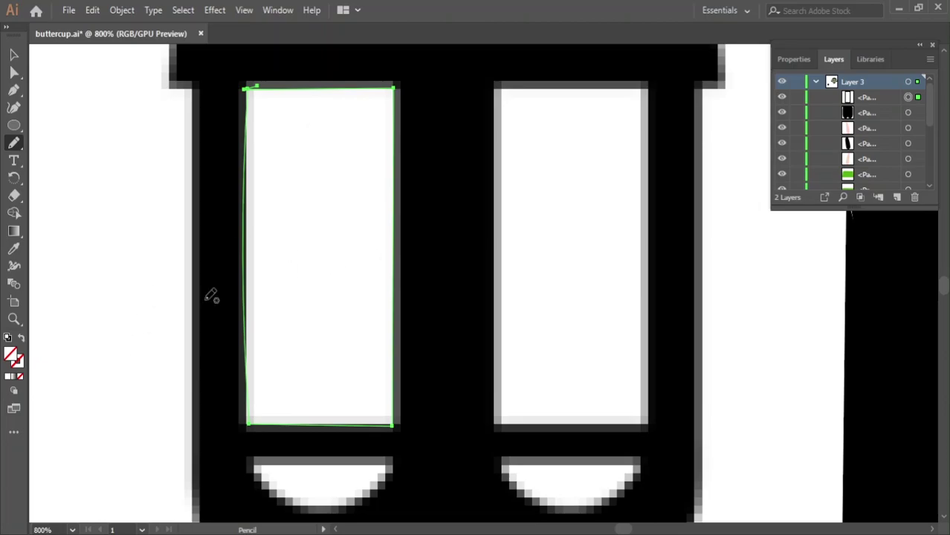
{"action": "left_click", "coordinate": [13, 55]}
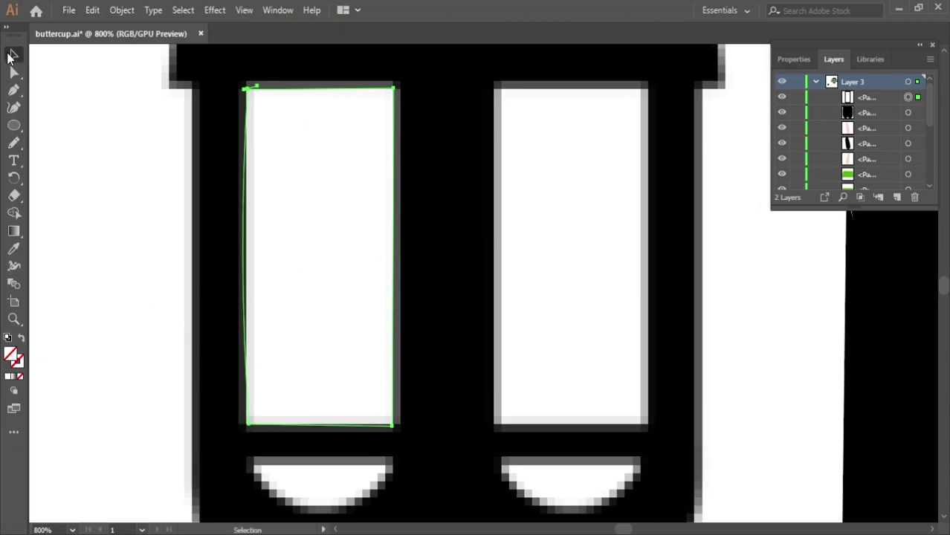
{"action": "left_click", "coordinate": [13, 249]}
{"action": "left_click", "coordinate": [280, 181]}
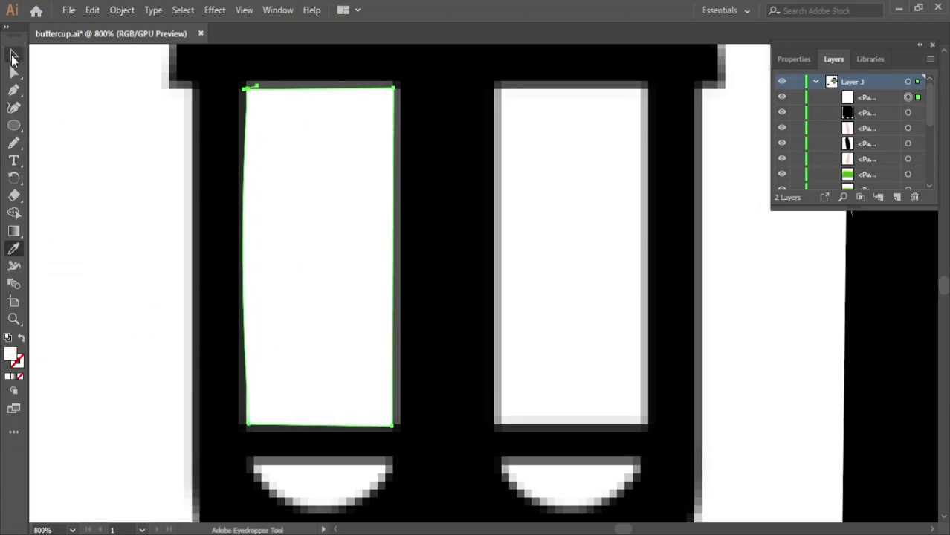
{"action": "left_click", "coordinate": [14, 55]}
- Trace the white shoe arch below the sock and fill it white
{"action": "left_click", "coordinate": [13, 143]}
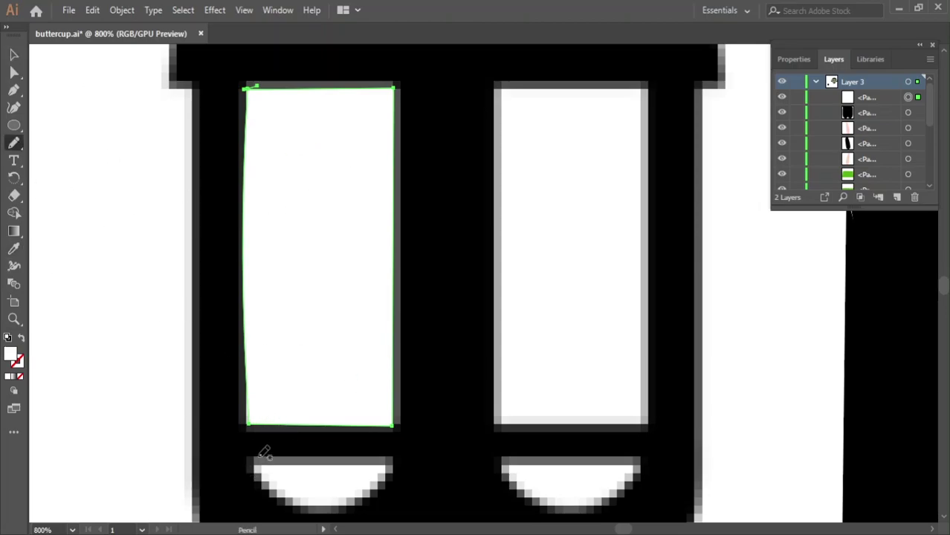
{"action": "mouse_move", "coordinate": [254, 456]}
{"action": "left_mouse_down"}
{"action": "mouse_move", "coordinate": [383, 457]}
{"action": "mouse_move", "coordinate": [253, 457]}
{"action": "left_mouse_up"}
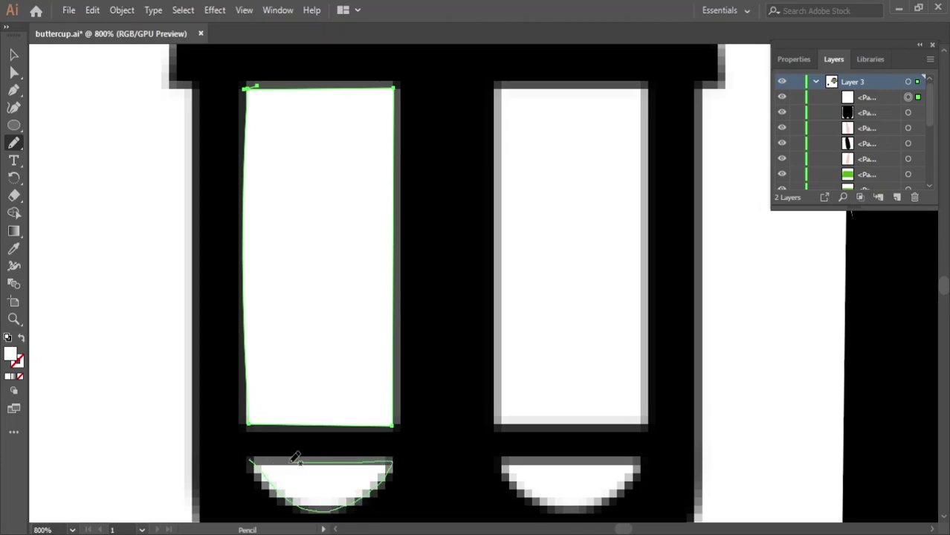
{"action": "key", "text": "ctrl+z"}
{"action": "key", "text": "ctrl+z"}
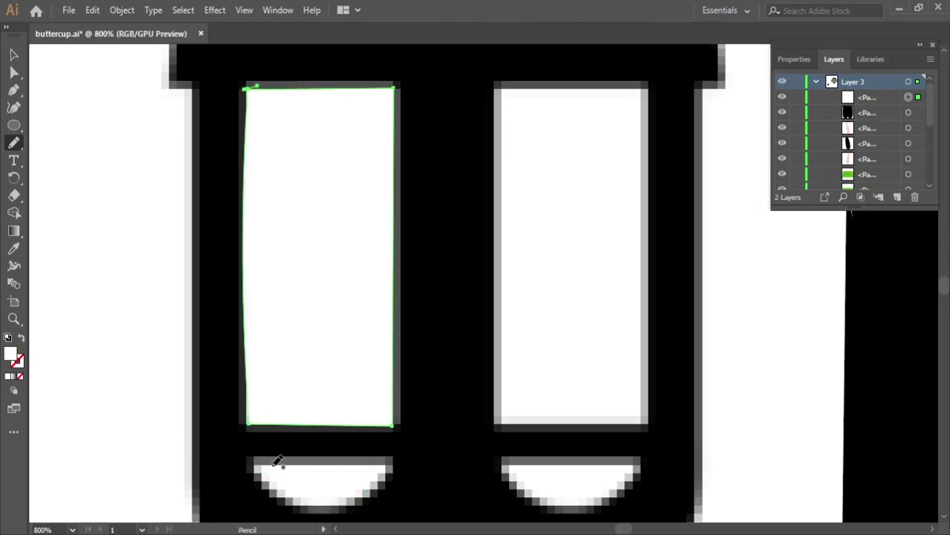
{"action": "mouse_move", "coordinate": [251, 464]}
{"action": "left_mouse_down"}
{"action": "mouse_move", "coordinate": [319, 510]}
{"action": "mouse_move", "coordinate": [253, 462]}
{"action": "left_mouse_up"}
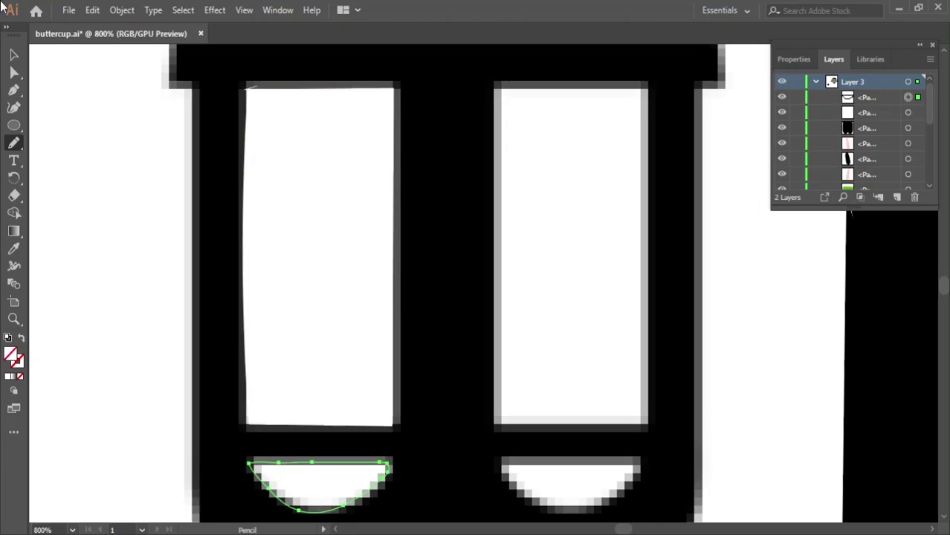
{"action": "left_click", "coordinate": [15, 56]}
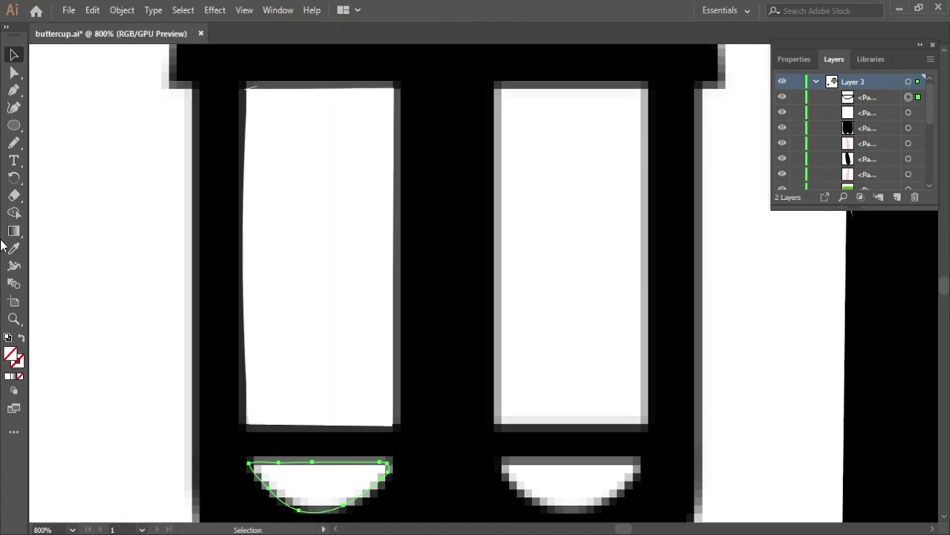
{"action": "left_click", "coordinate": [13, 248]}
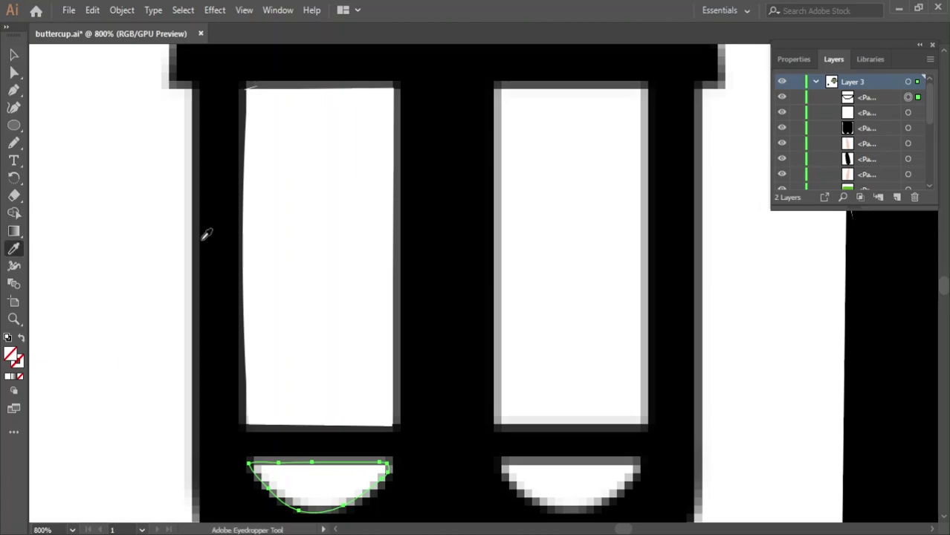
{"action": "left_click", "coordinate": [344, 227]}
{"action": "scroll", "coordinate": [382, 325], "scroll_direction": "down", "scroll_amount": 2}
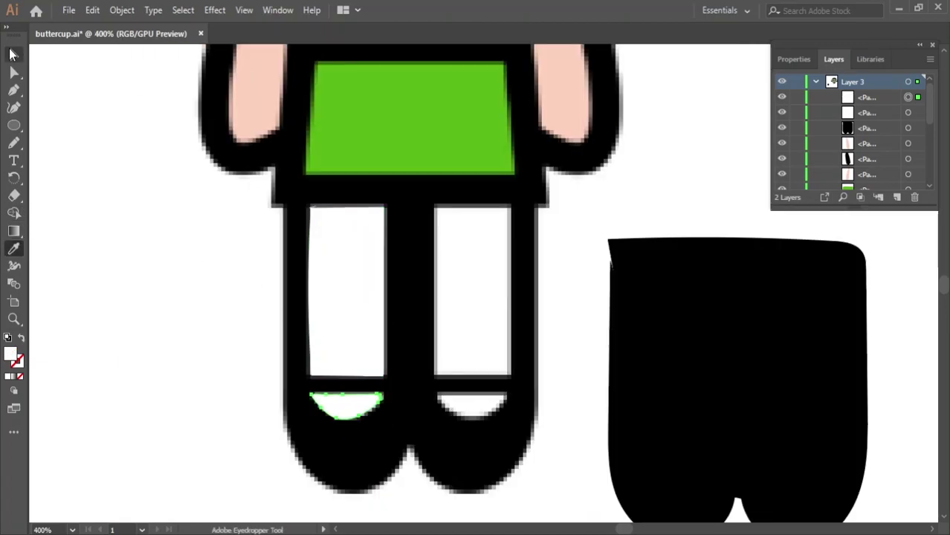
- Group the sock and shoe arch, place them on the left leg, and copy them onto the right leg
{"action": "key", "text": "v"}
{"action": "left_click", "coordinate": [358, 376], "text": "shift"}
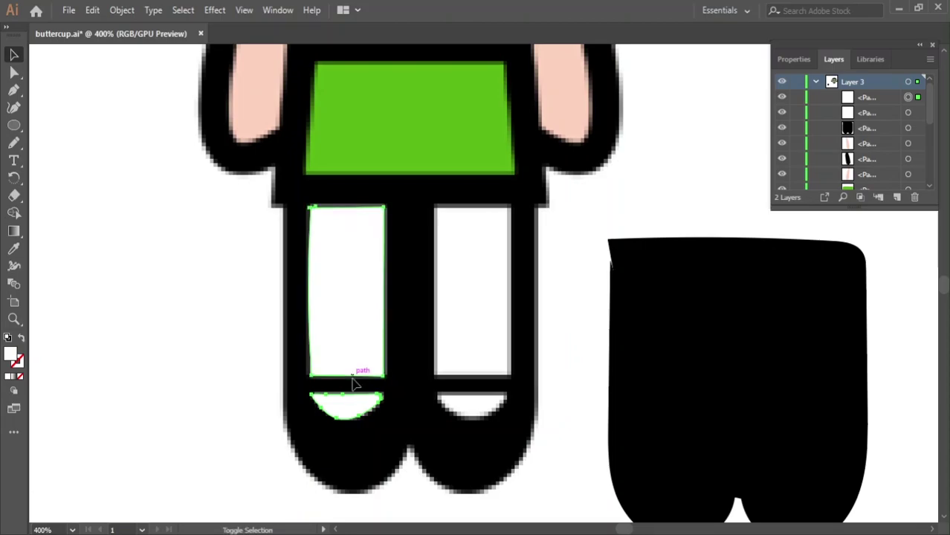
{"action": "right_click", "coordinate": [341, 335]}
{"action": "left_click", "coordinate": [429, 141]}
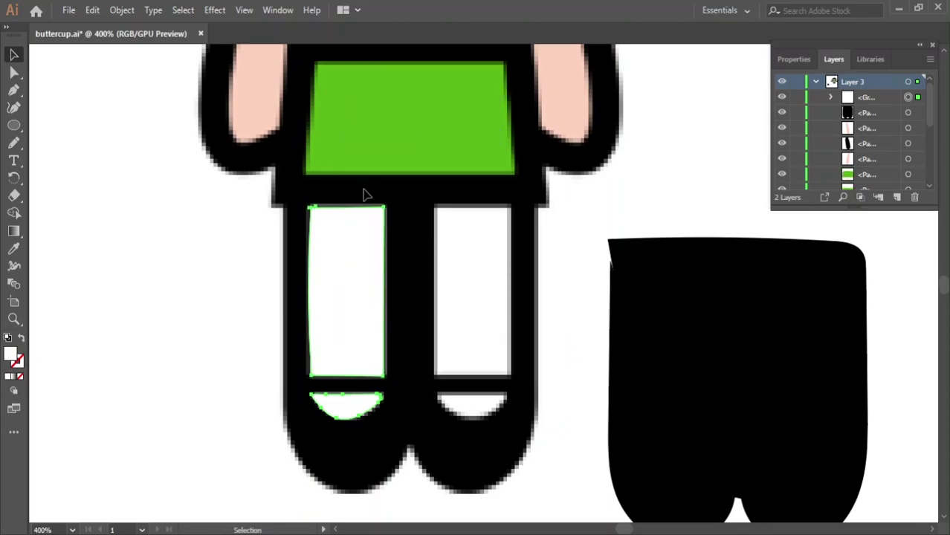
{"action": "left_click_drag", "start_coordinate": [364, 208], "coordinate": [689, 277]}
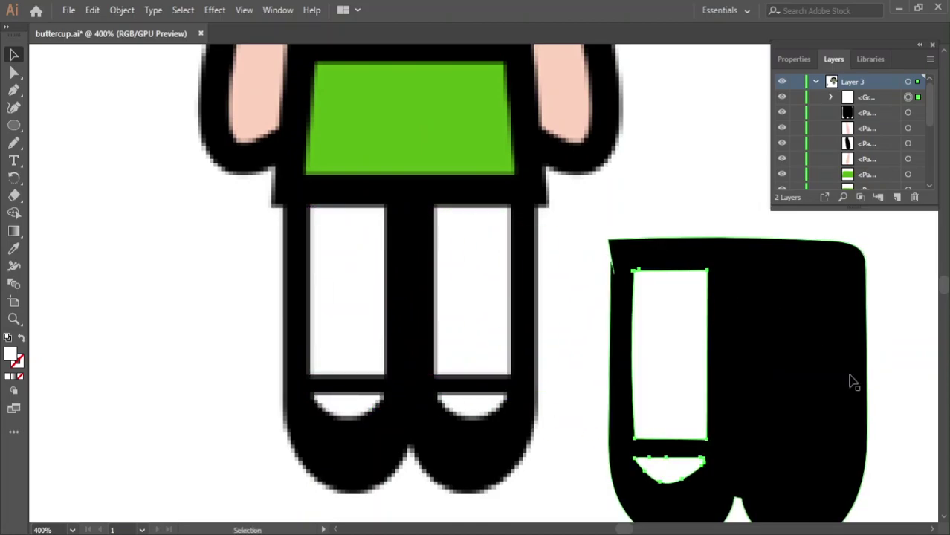
{"action": "scroll", "coordinate": [849, 381], "scroll_direction": "down", "scroll_amount": 1}
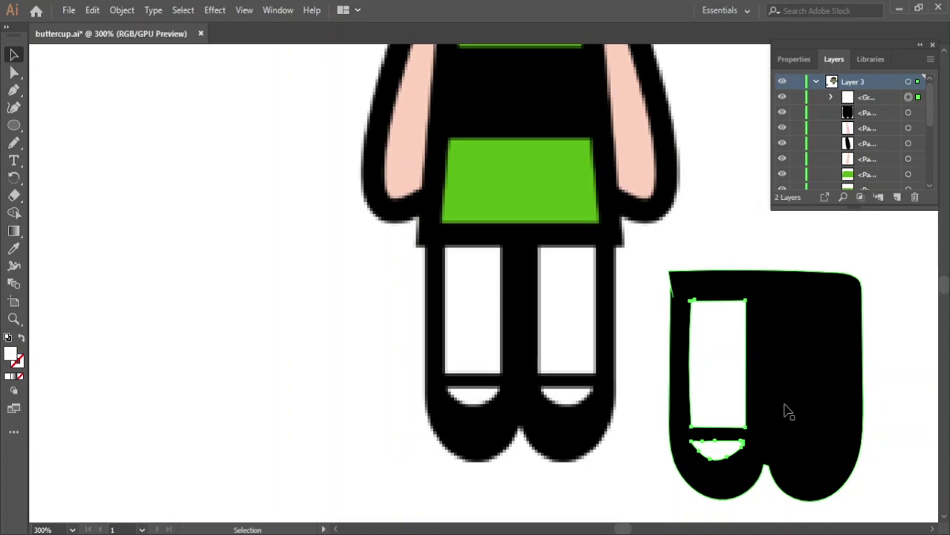
{"action": "key", "text": "Up"}
{"action": "key", "text": "Up"}
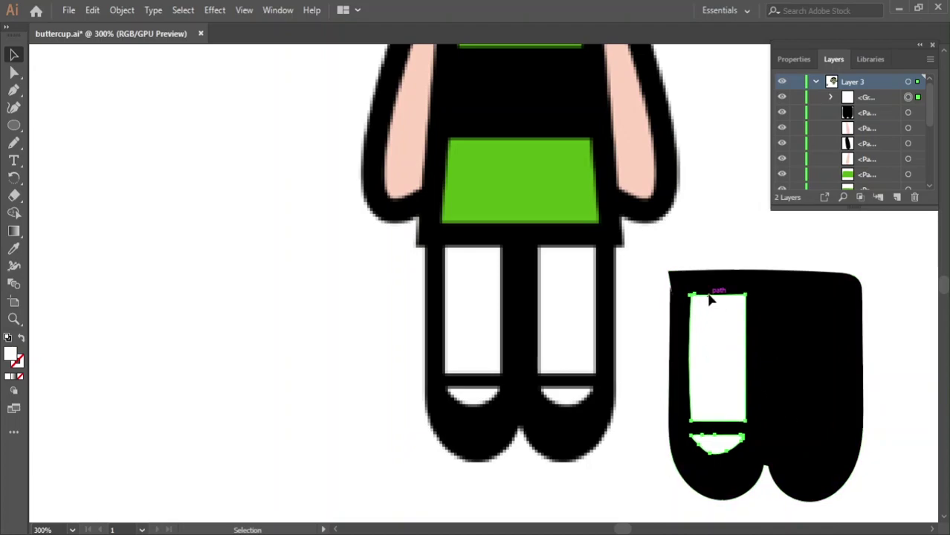
{"action": "left_click_drag", "start_coordinate": [710, 299], "coordinate": [805, 301]}
- Move the legs and shoes under the right-hand Buttercup and send them behind her dress
{"action": "scroll", "coordinate": [914, 423], "scroll_direction": "down", "scroll_amount": 1}
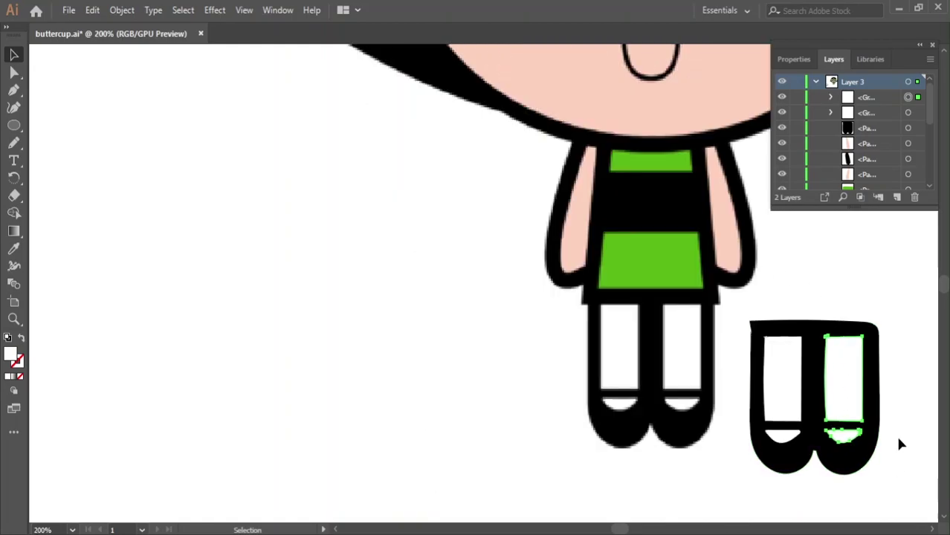
{"action": "mouse_move", "coordinate": [793, 244]}
{"action": "left_mouse_down"}
{"action": "mouse_move", "coordinate": [769, 250]}
{"action": "mouse_move", "coordinate": [271, 196]}
{"action": "left_mouse_up"}
{"action": "scroll", "coordinate": [415, 287], "scroll_direction": "down", "scroll_amount": 1}
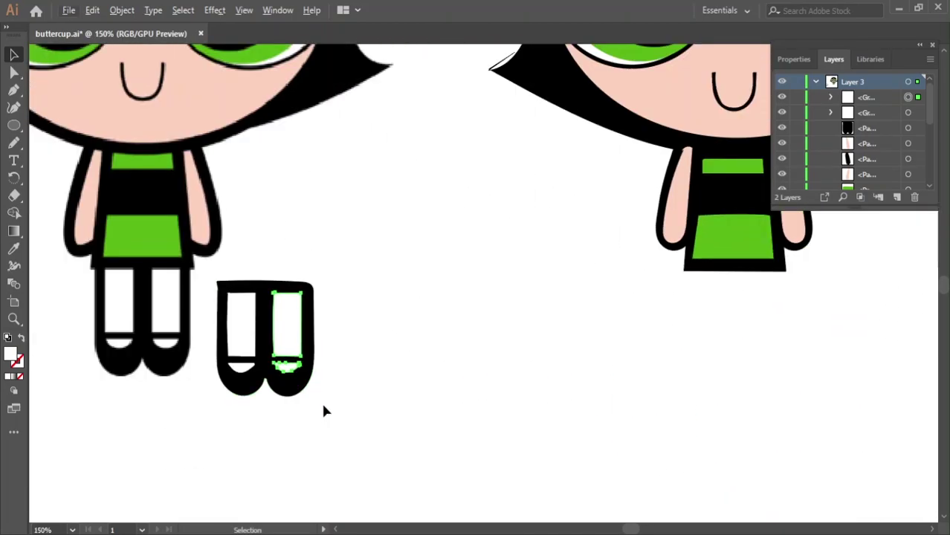
{"action": "mouse_move", "coordinate": [241, 318]}
{"action": "left_mouse_down"}
{"action": "mouse_move", "coordinate": [621, 330]}
{"action": "mouse_move", "coordinate": [710, 300]}
{"action": "left_mouse_up"}
{"action": "right_click", "coordinate": [769, 291]}
{"action": "mouse_move", "coordinate": [808, 435]}
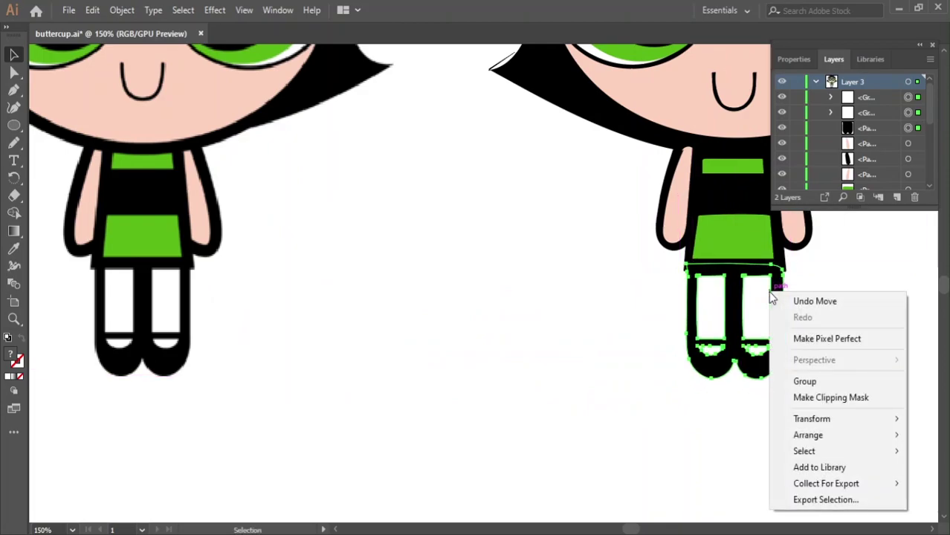
{"action": "left_click", "coordinate": [633, 484]}
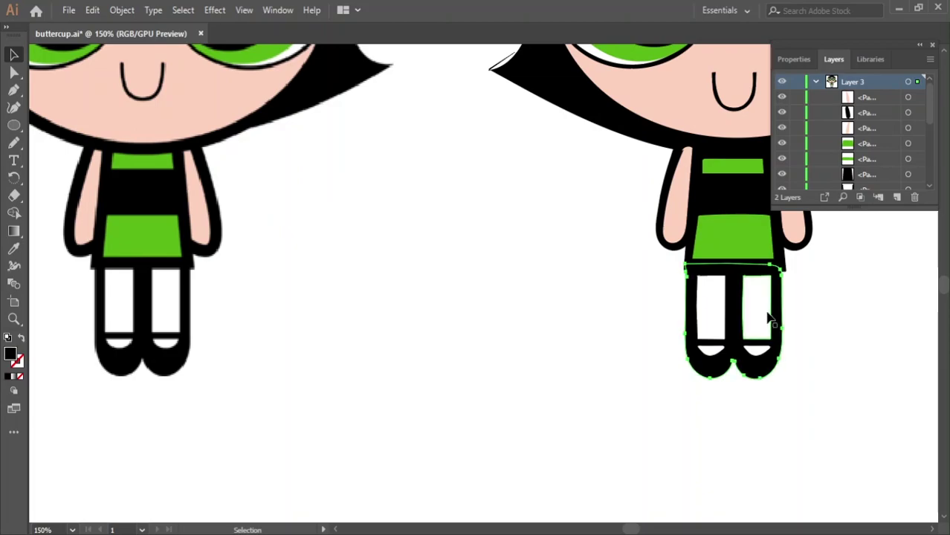
- Deselect everything to review the finished Buttercup as the end card appears
{"action": "left_click", "coordinate": [814, 332]}
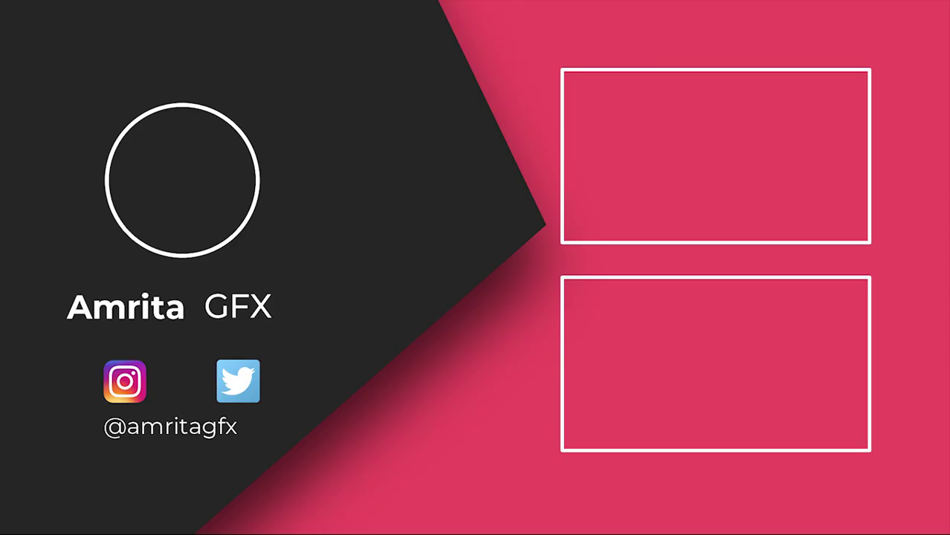